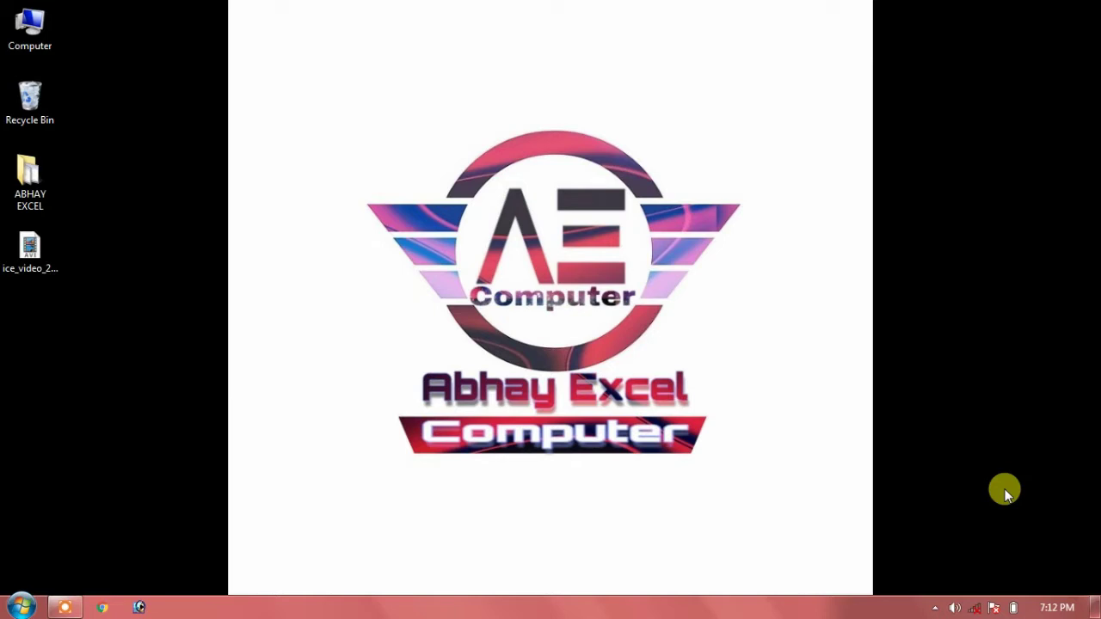
Step: Launch WordPad from the Start menu programs list, then close it
click(19, 611)
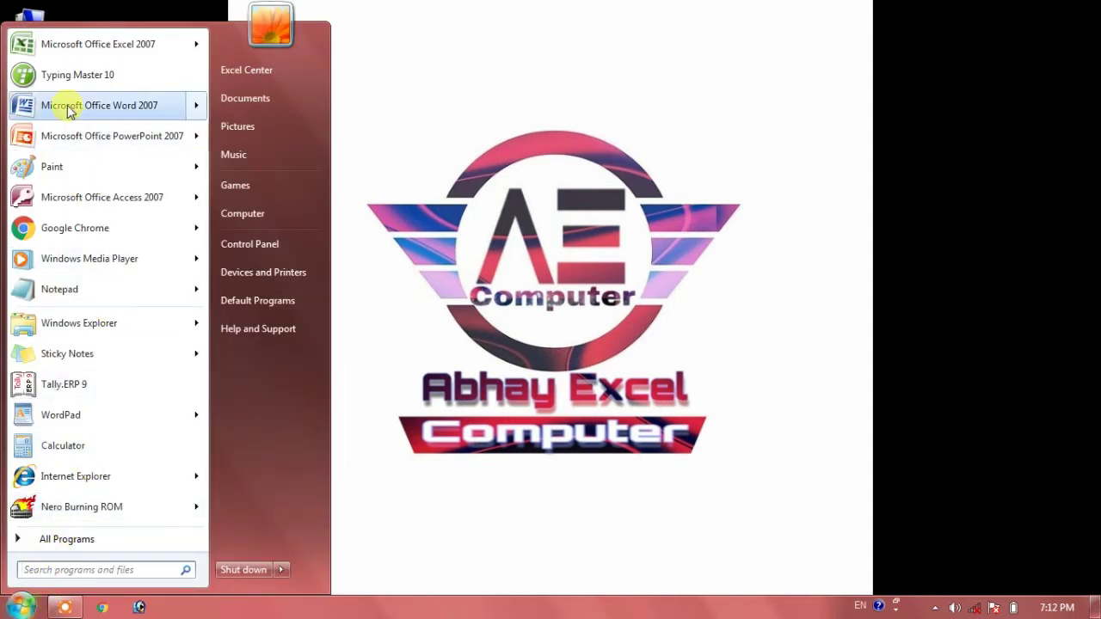
mouse_move(62, 420)
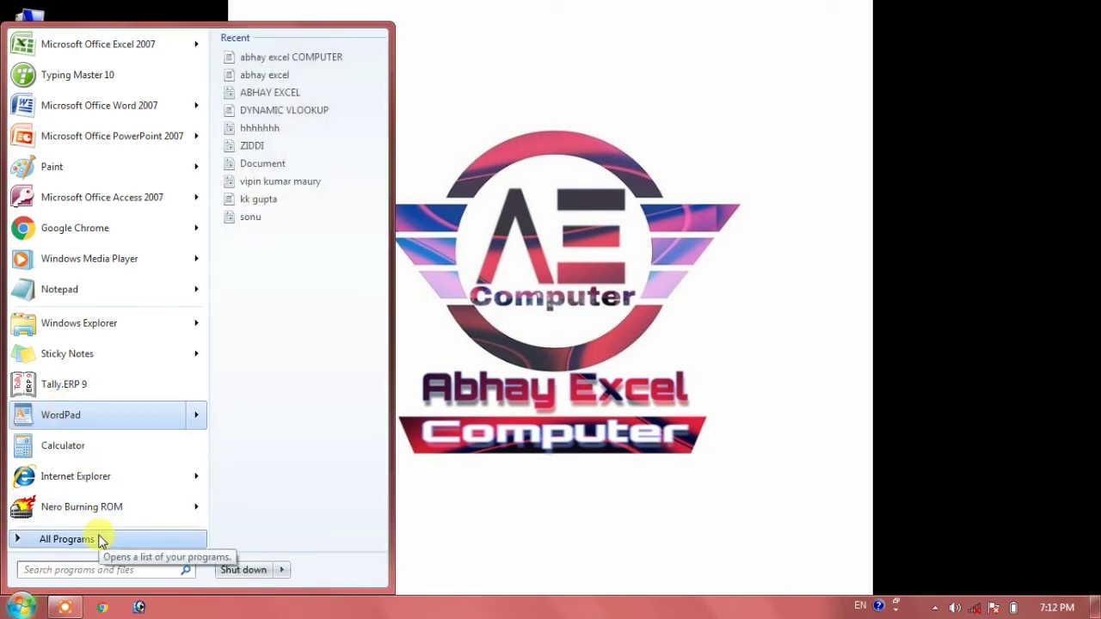
mouse_move(99, 540)
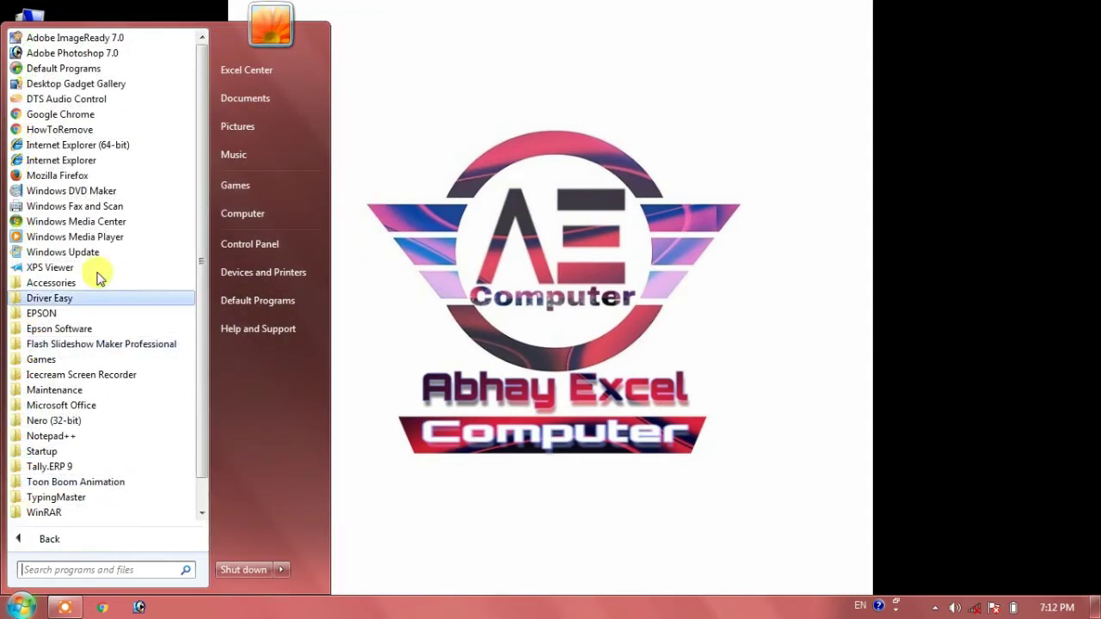
mouse_move(89, 285)
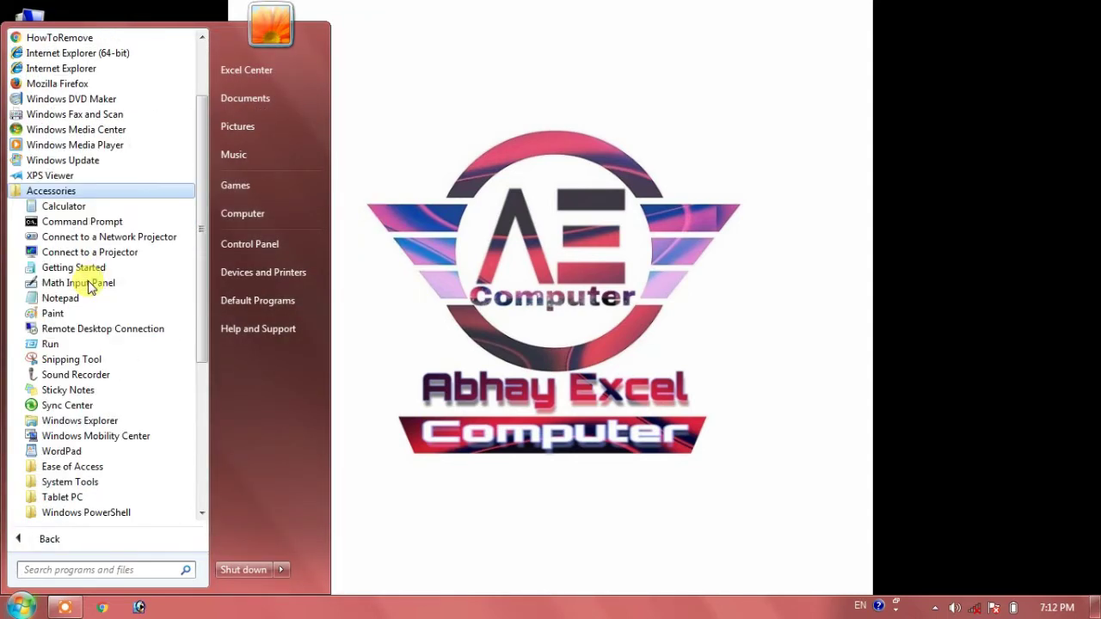
click(77, 451)
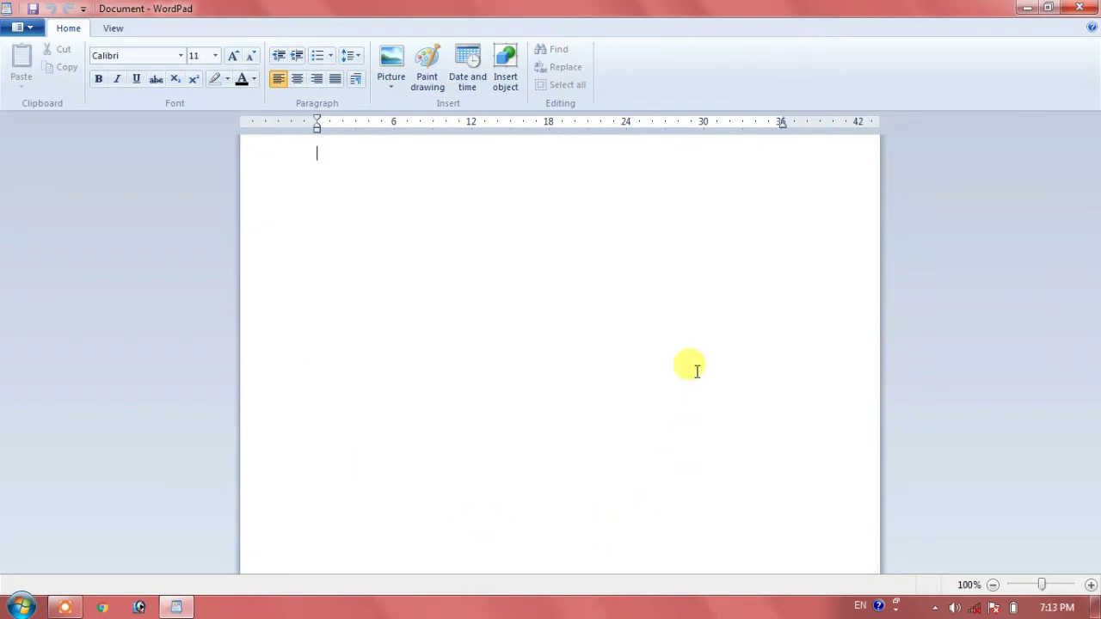
click(1080, 8)
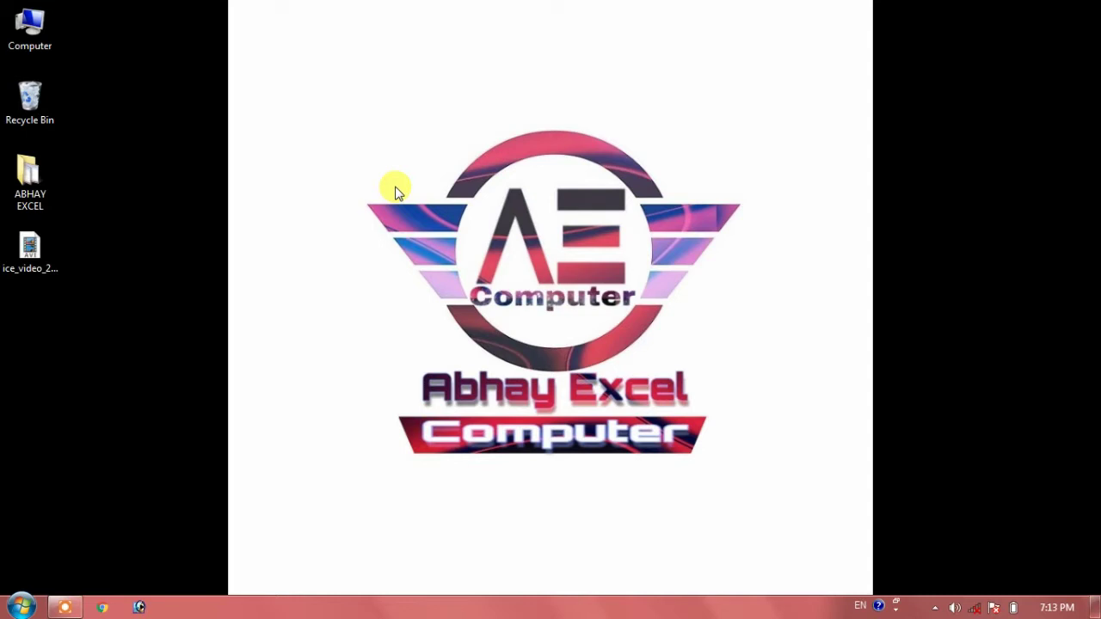
Step: Start WordPad from the Run box, first with 'wordpad' and then with 'write'
key(super+r)
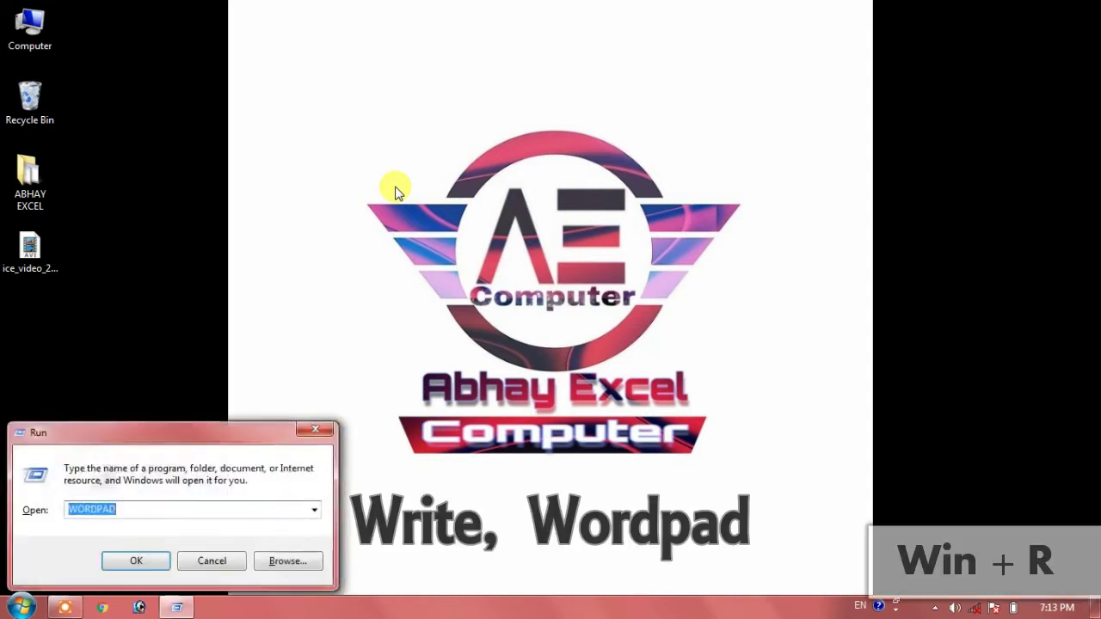
text(w)
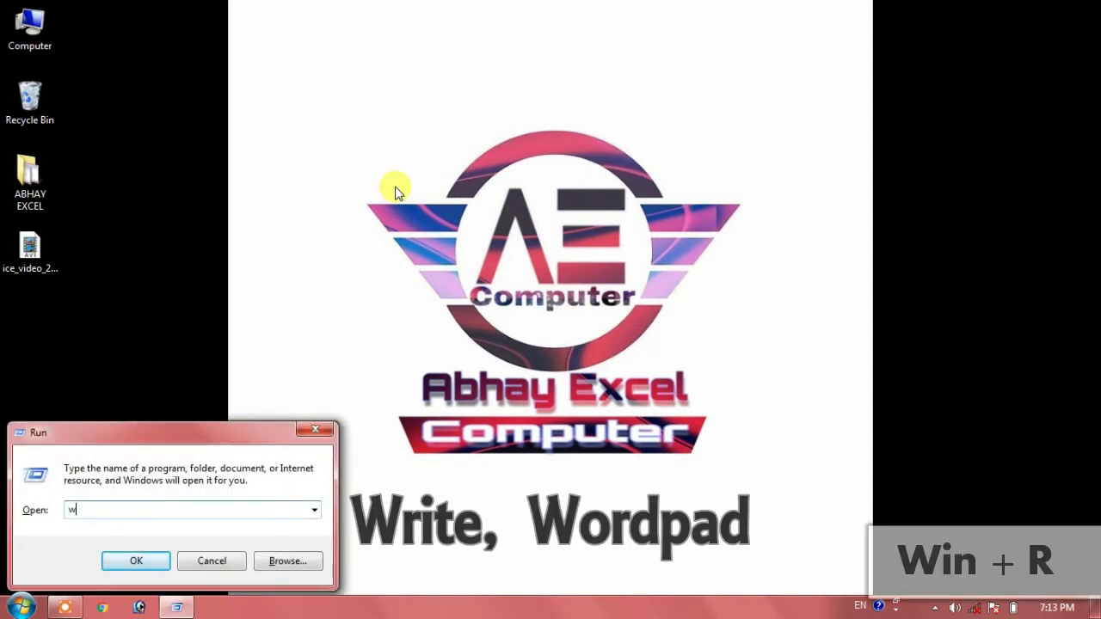
text(ordp)
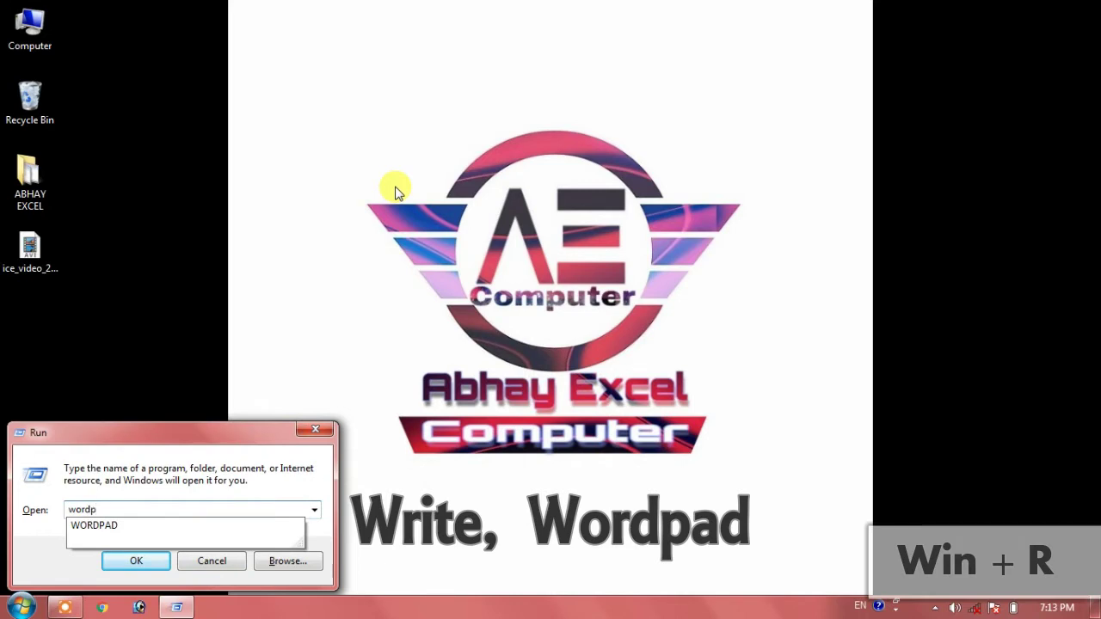
text(ad)
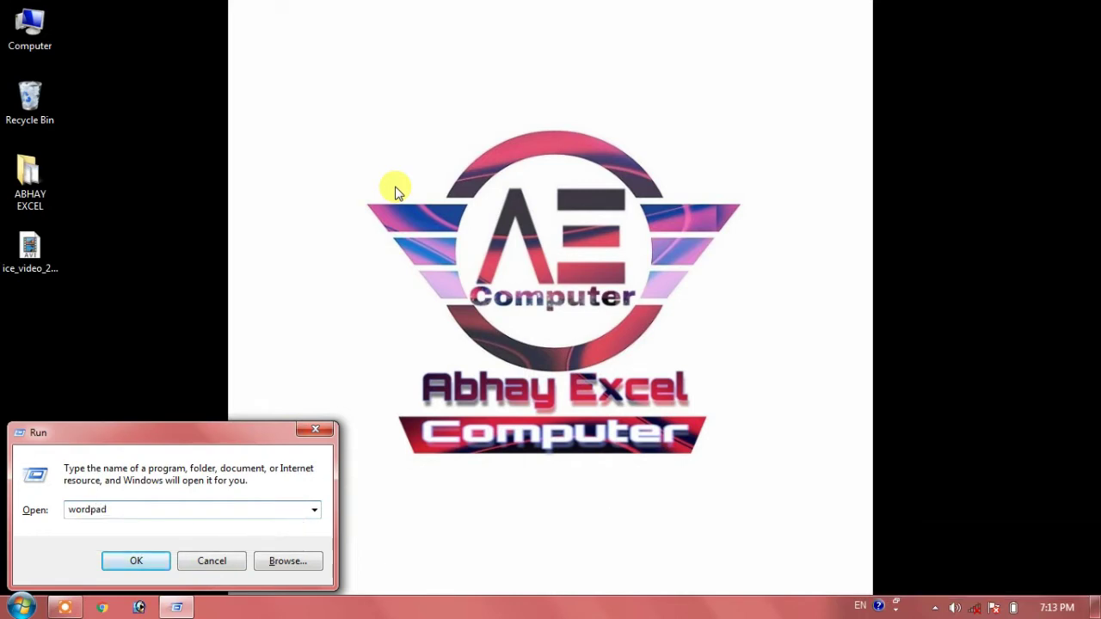
key(Return)
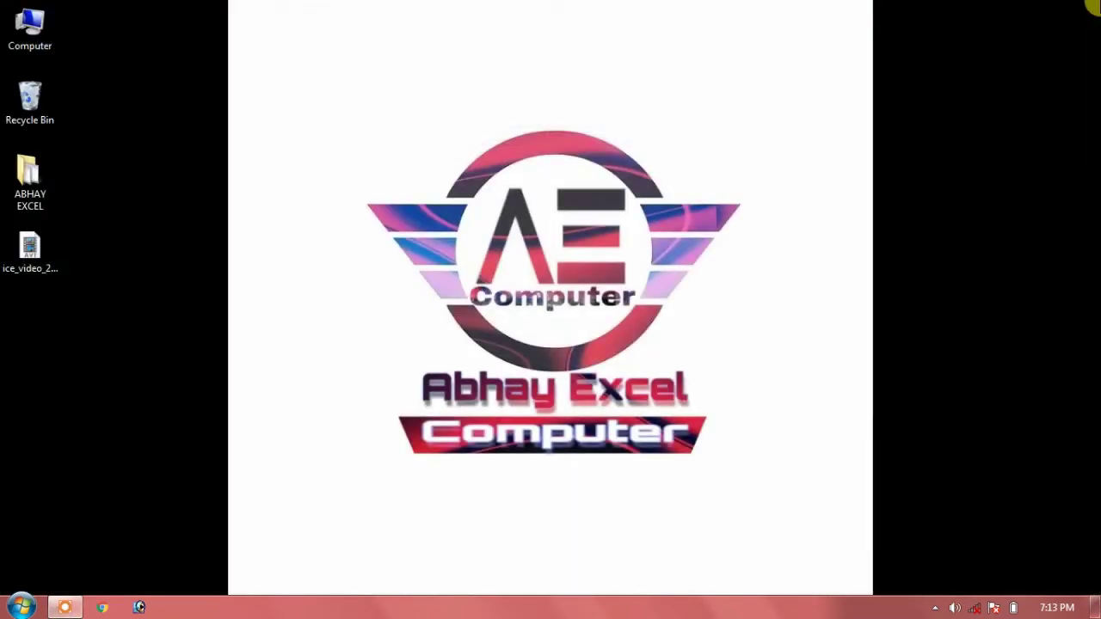
key(super+r)
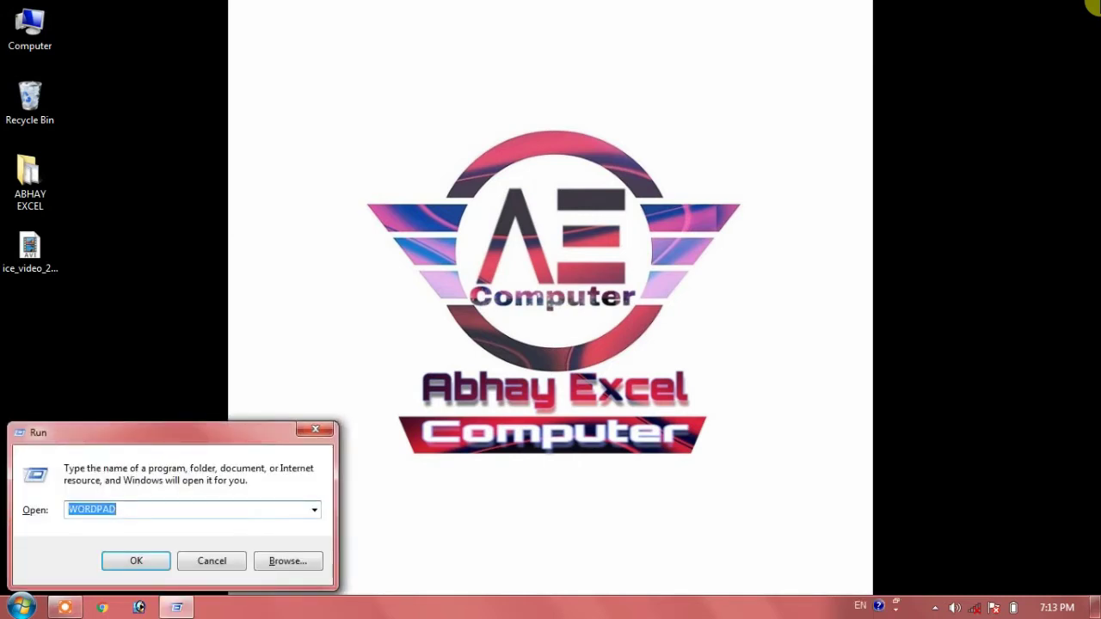
text(wri)
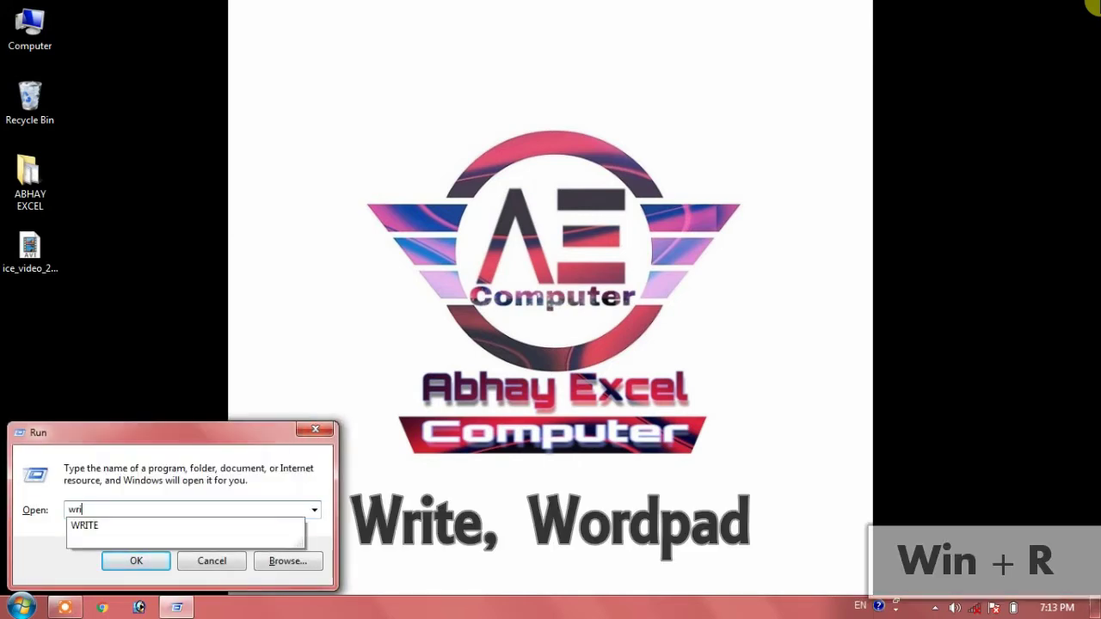
text(te)
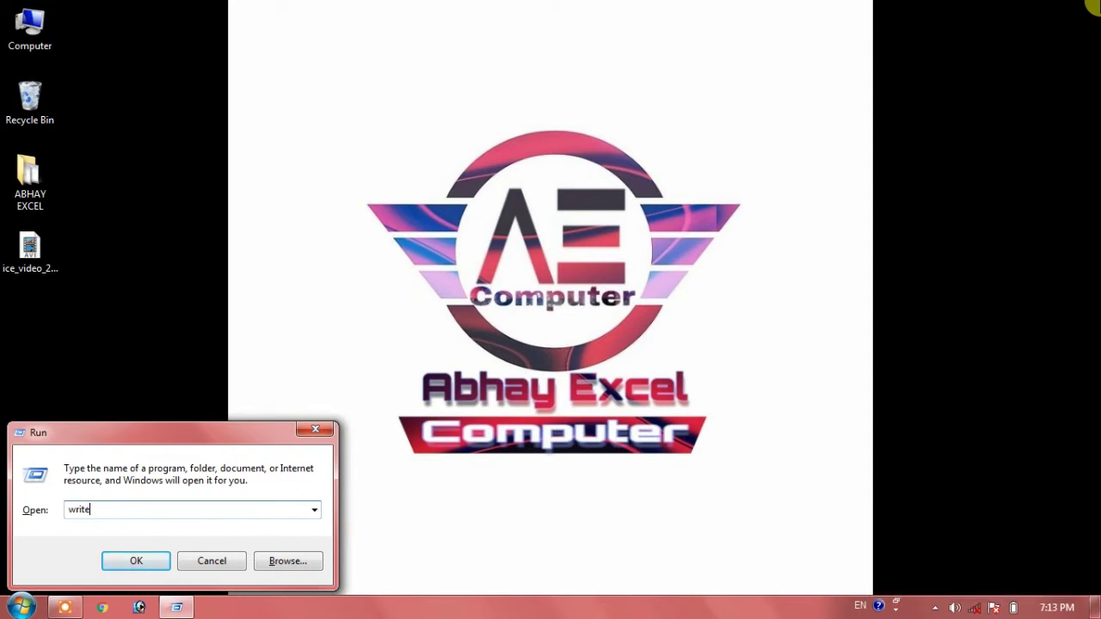
key(Return)
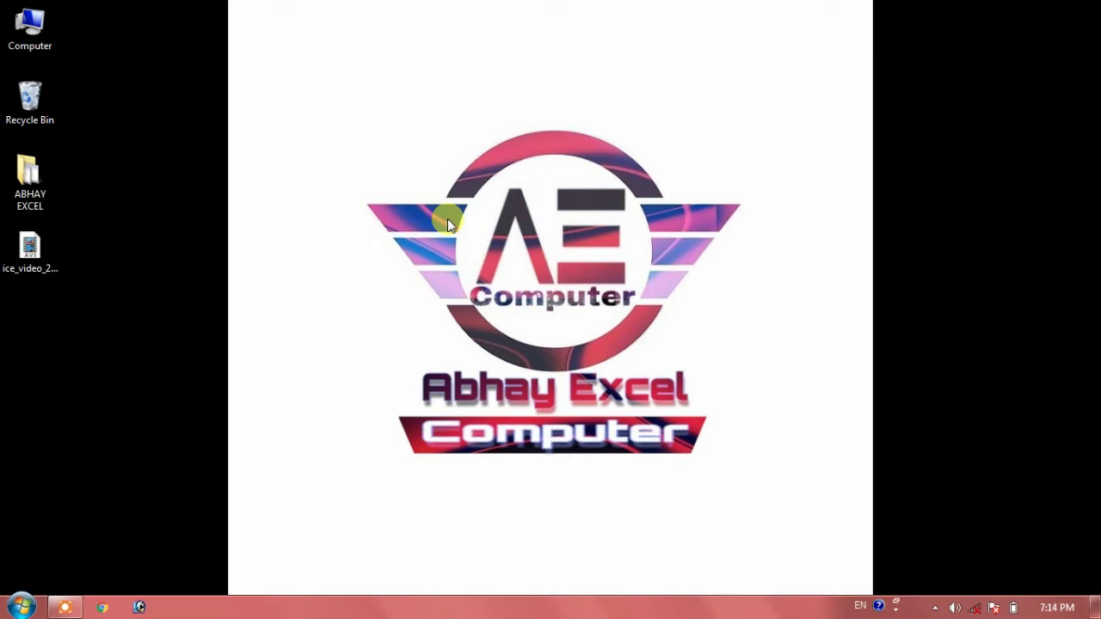
Step: Set a Shortcut key in WordPad's Start-menu Properties and confirm with OK
click(22, 607)
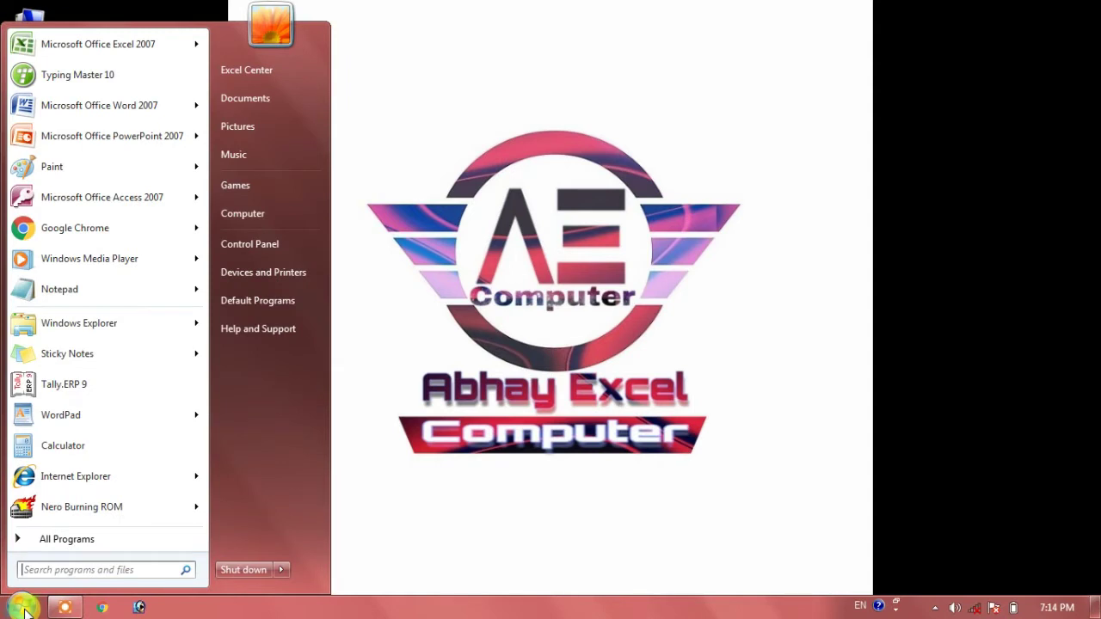
right_click(103, 422)
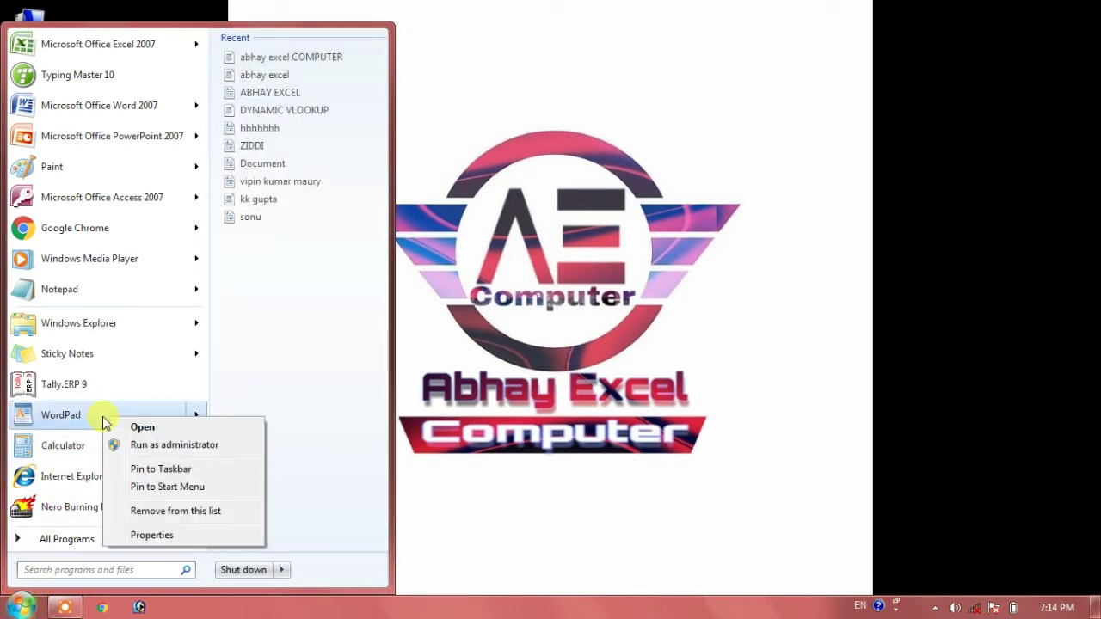
click(167, 538)
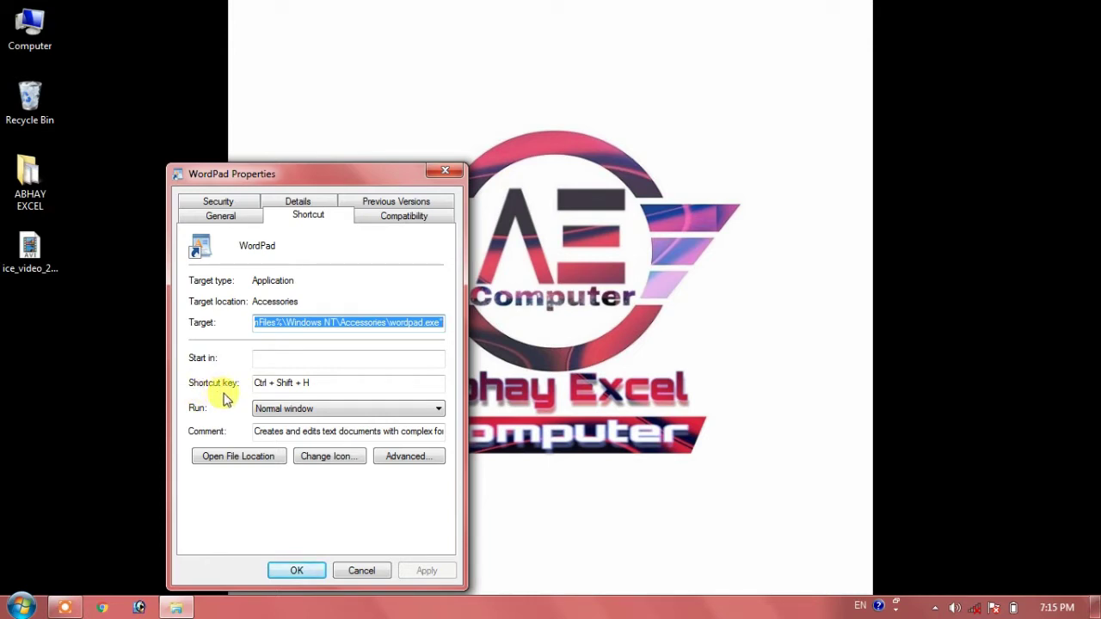
click(328, 389)
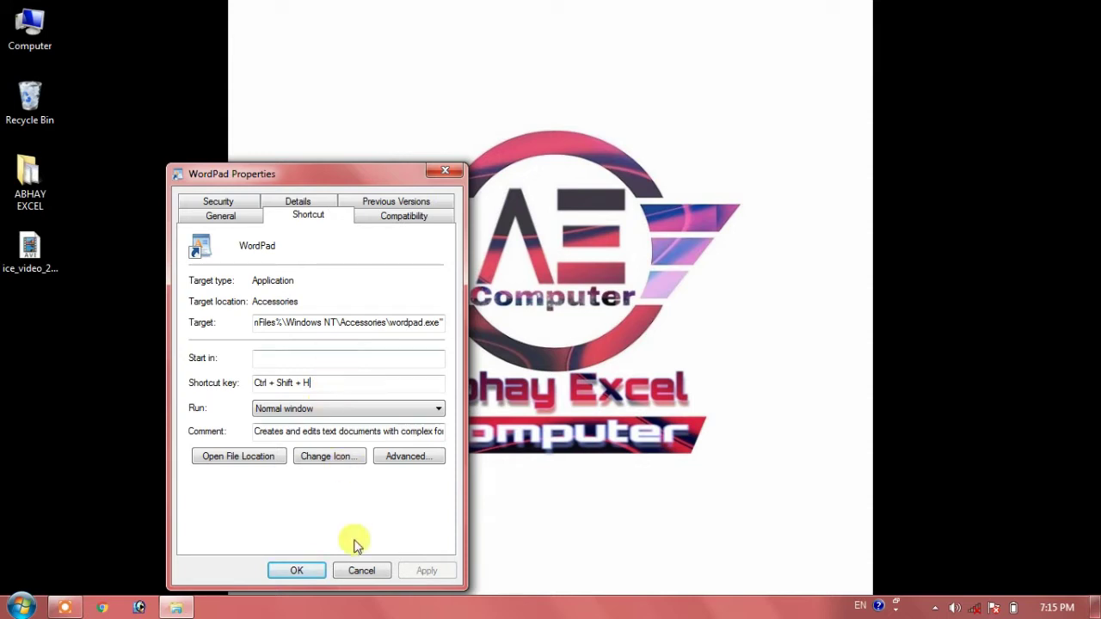
click(312, 571)
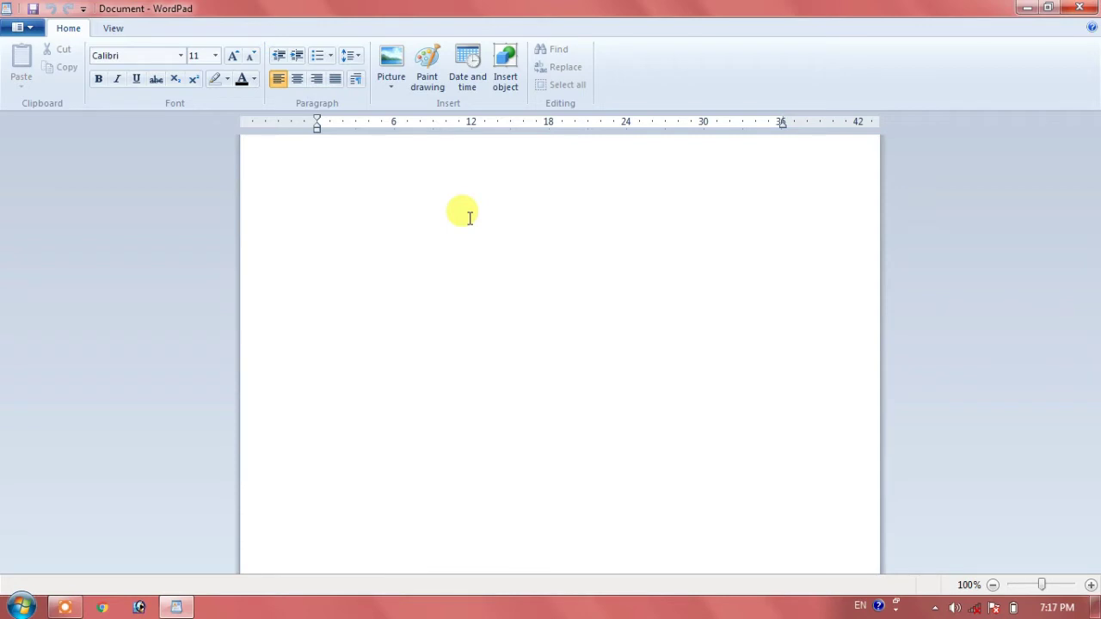
Step: Type ABHAY EXCEL COMPUTER in capitals, add a new line, and select the heading
key(Caps_Lock)
text(ABHA)
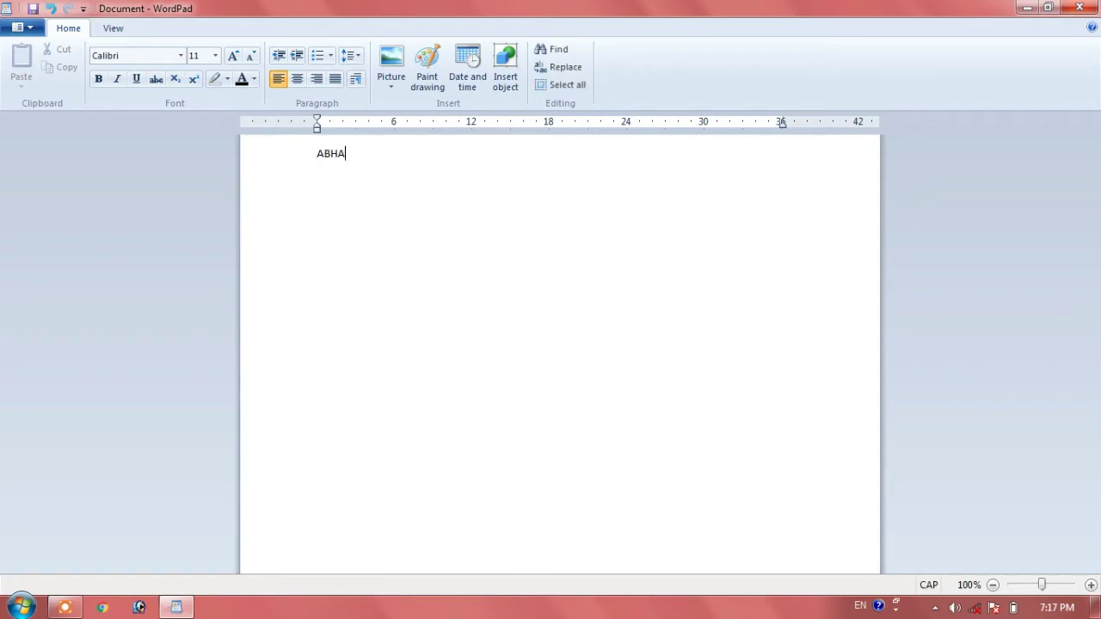
text(Y EXCE)
text(L COMPU)
text(TER)
key(Return)
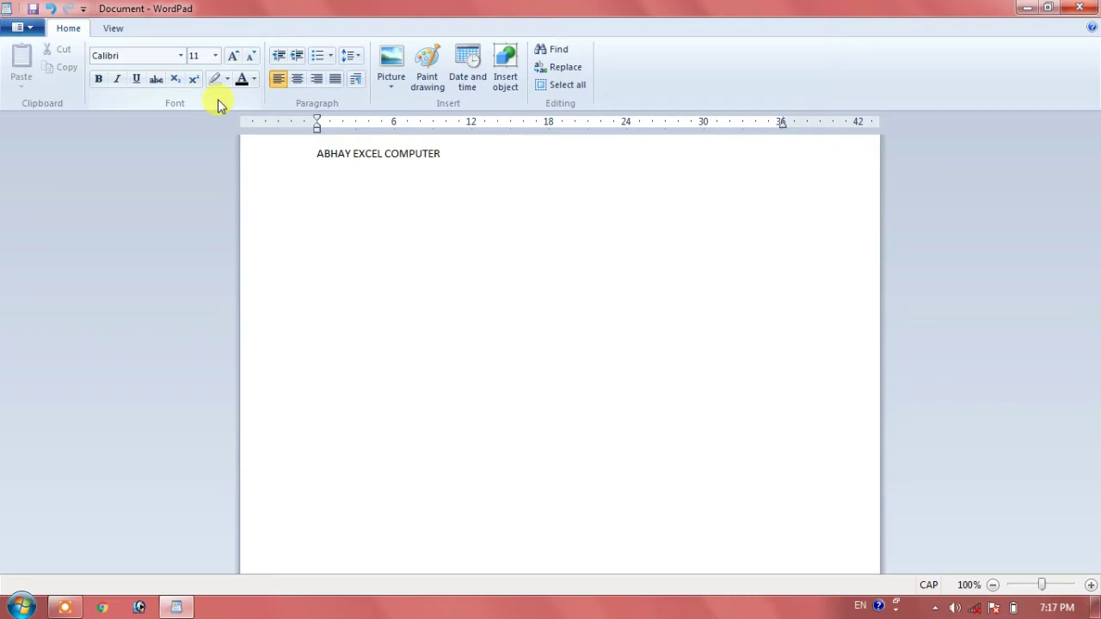
click(310, 164)
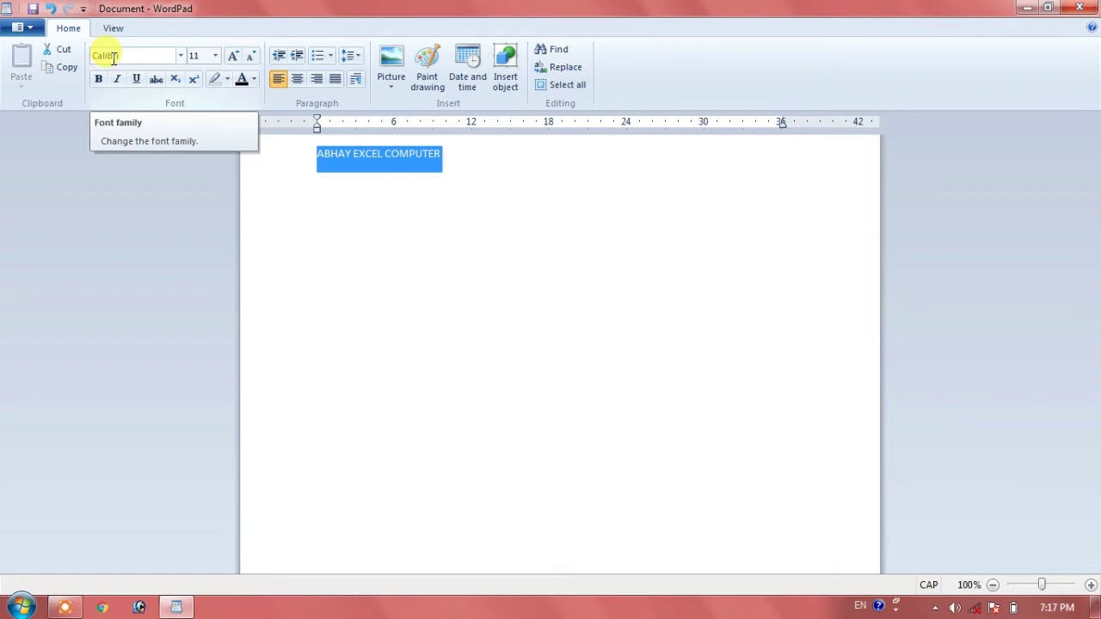
Step: Change the selected heading's font from Calibri to Garamond
click(180, 55)
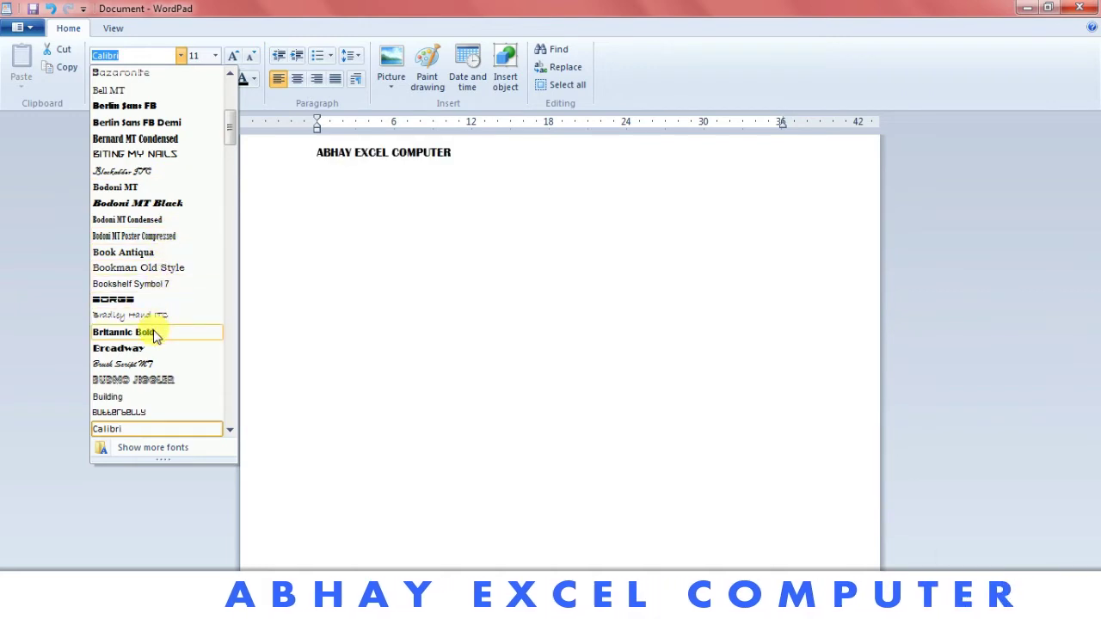
scroll(160, 344, down, 1)
scroll(204, 364, down, 3)
scroll(203, 361, down, 7)
scroll(171, 369, down, 6)
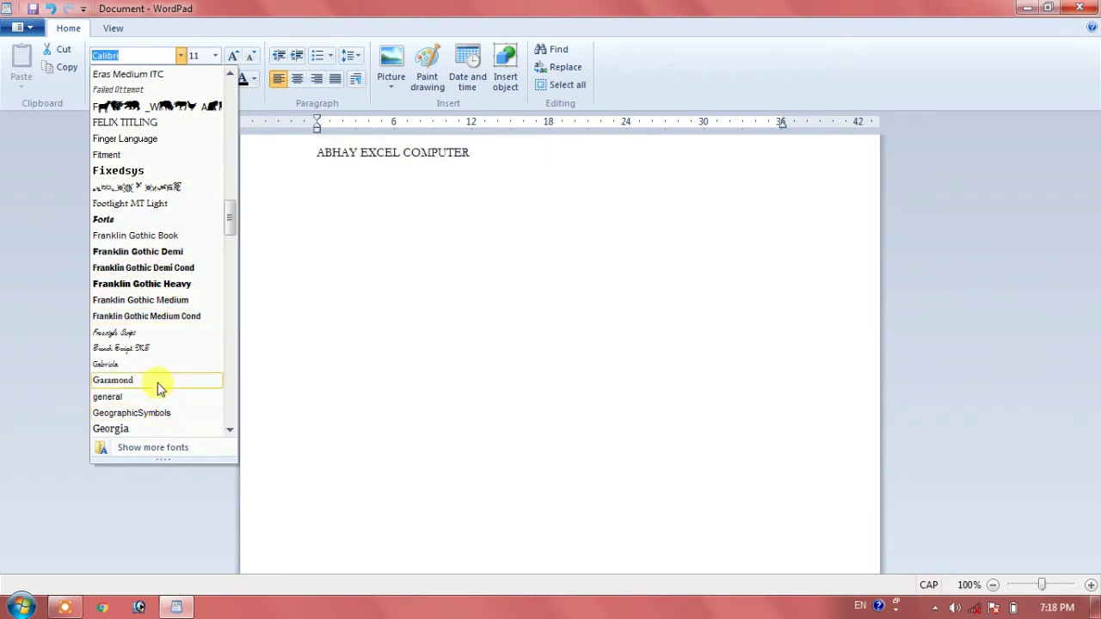
click(159, 389)
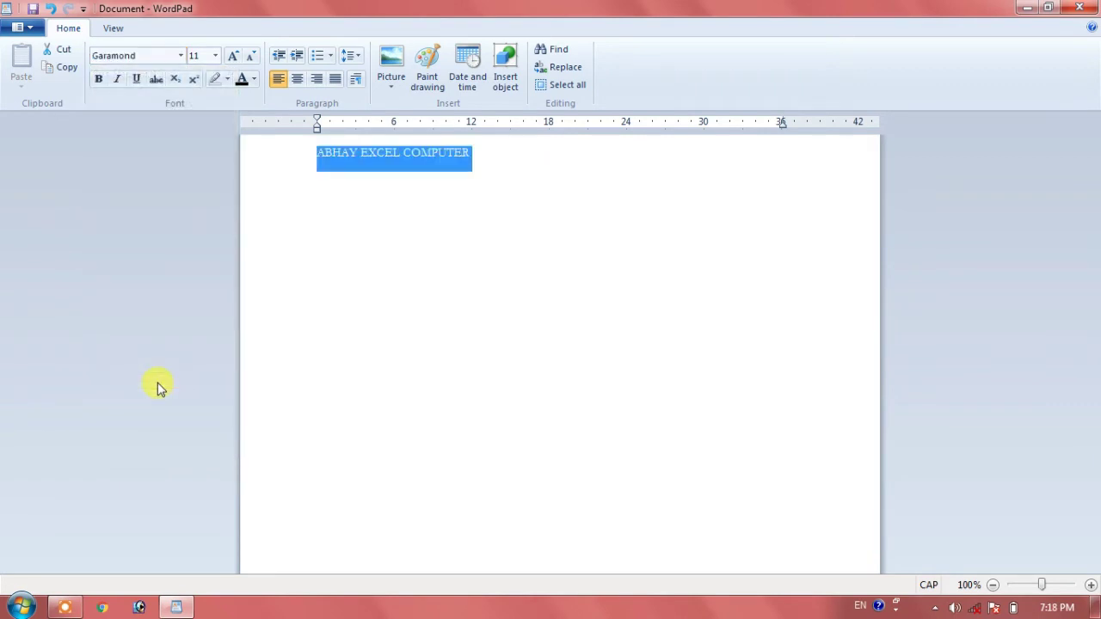
Step: Set the heading to 8, then 72 point, and grow it to 140
click(215, 55)
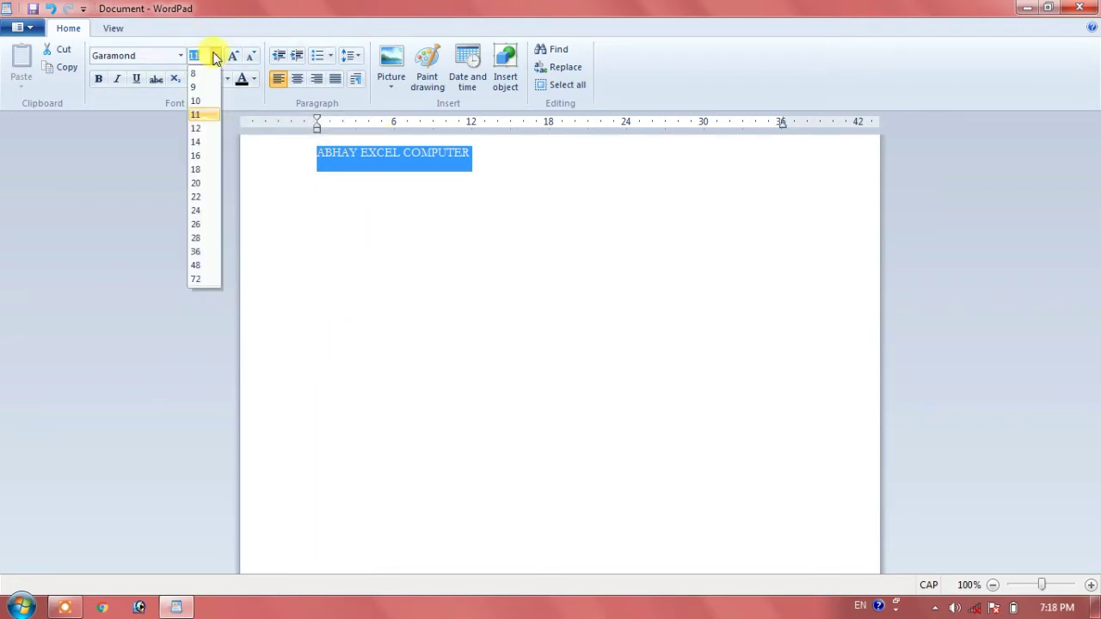
click(203, 74)
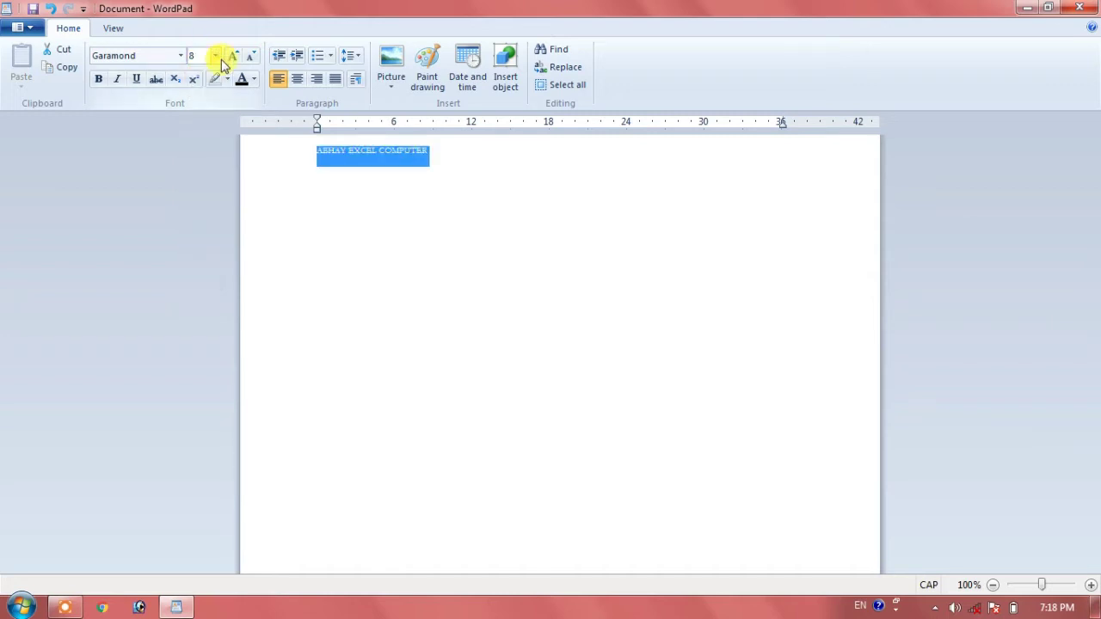
click(215, 56)
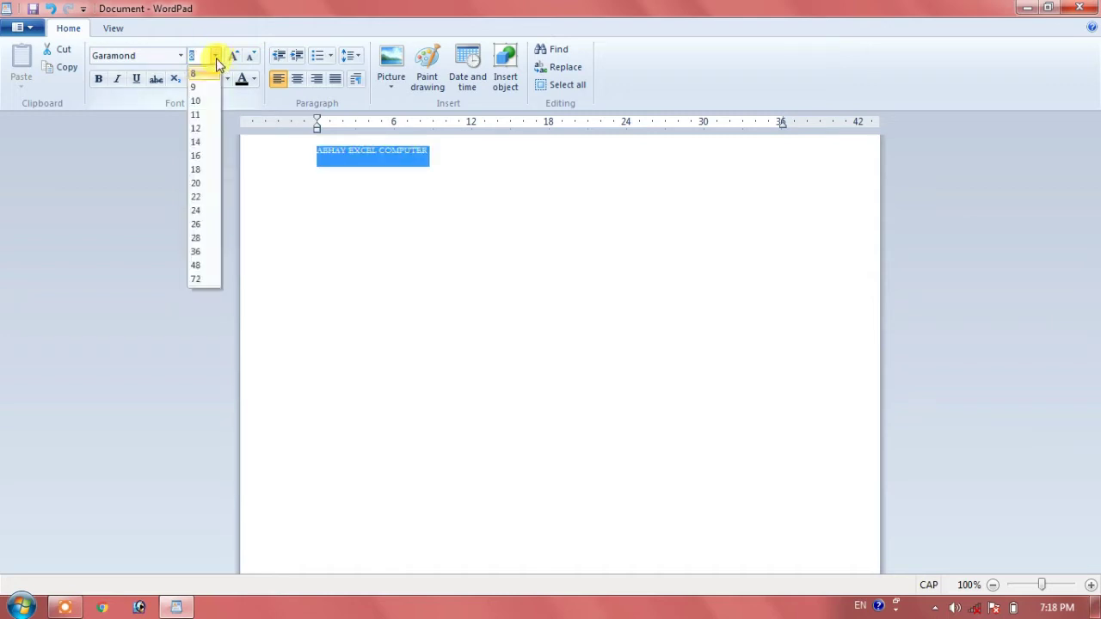
click(203, 278)
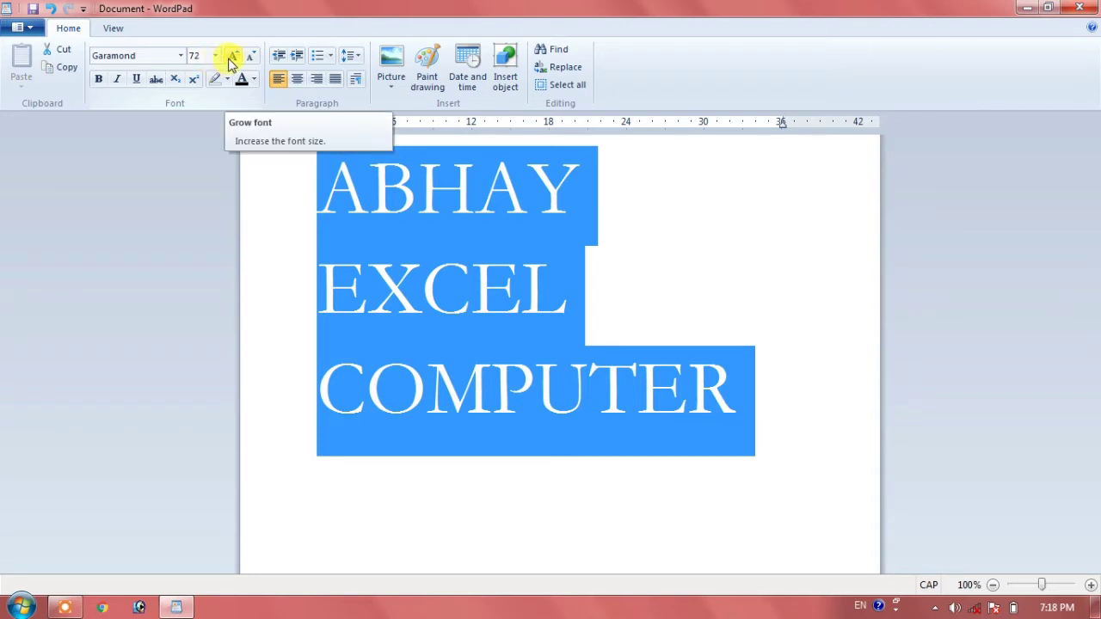
click(232, 57)
click(233, 57)
click(232, 57)
click(232, 57)
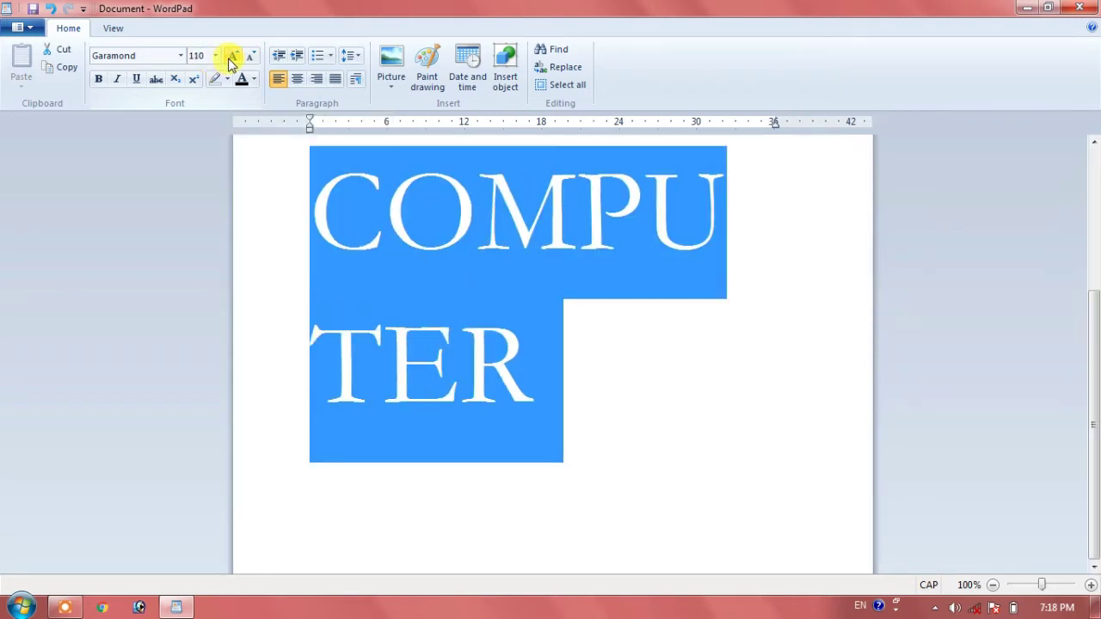
click(232, 57)
click(232, 57)
click(232, 57)
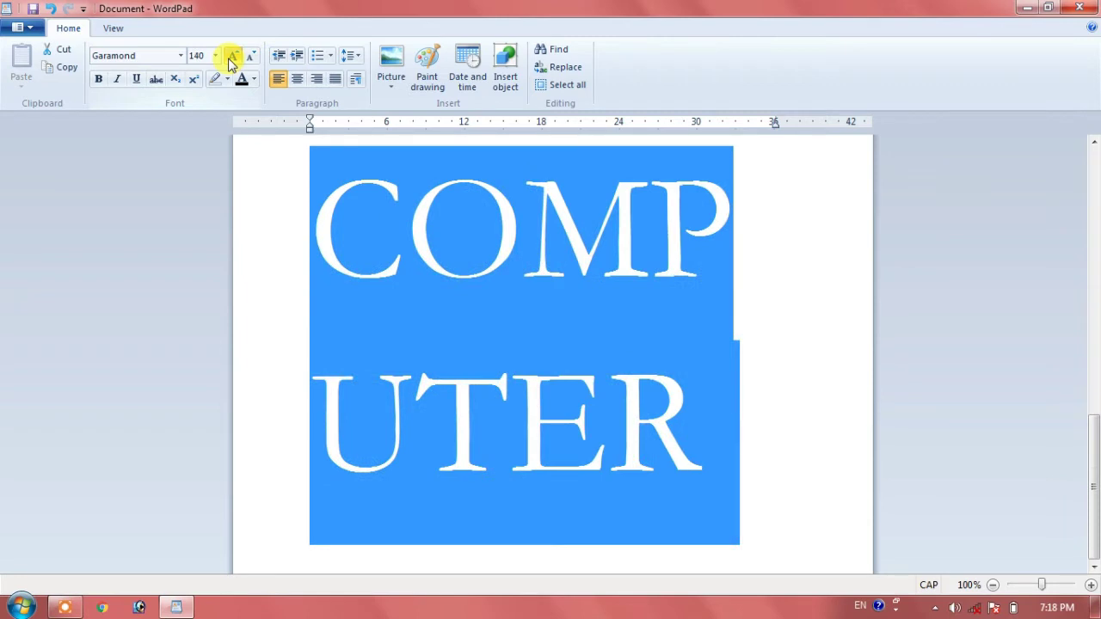
click(232, 57)
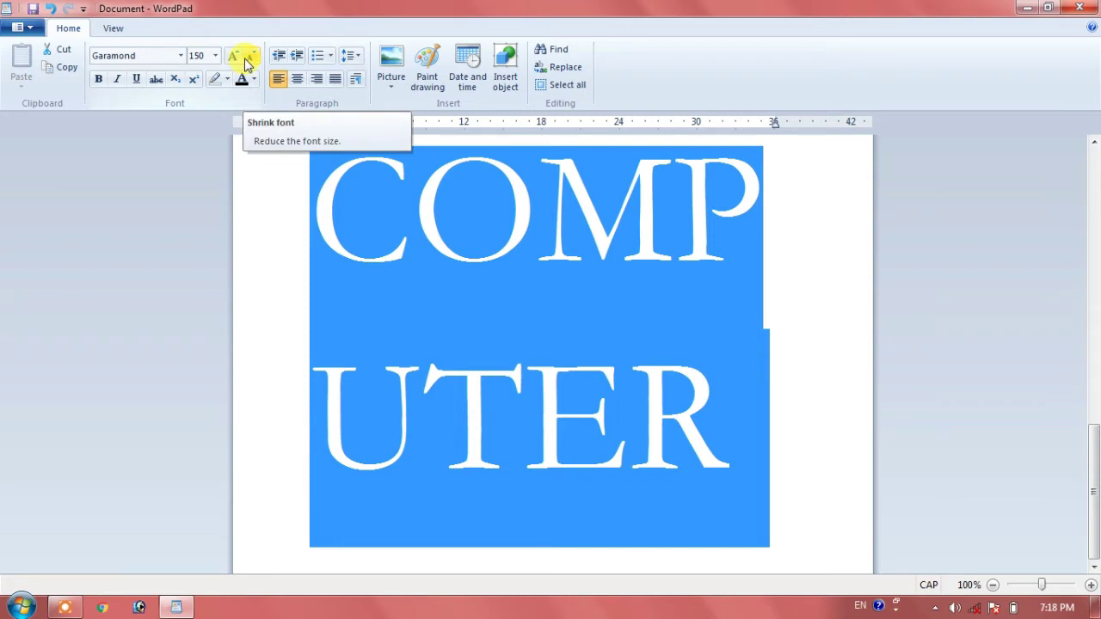
Step: Shrink the heading step by step through 80, 20 and 12 to a tiny size
click(245, 63)
click(245, 63)
click(246, 63)
click(245, 63)
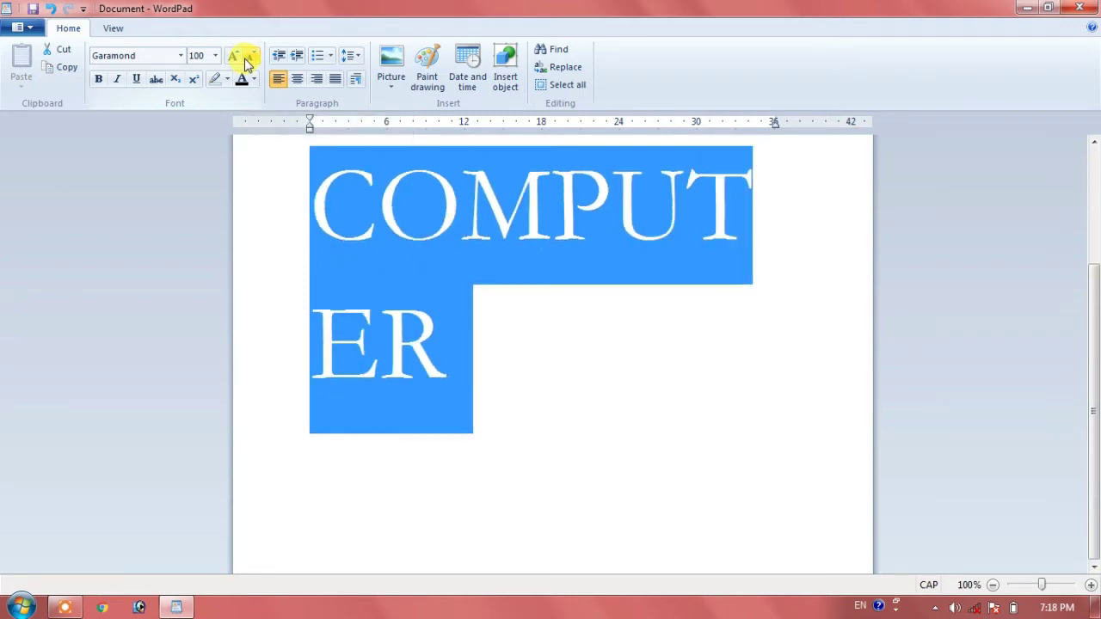
click(246, 64)
click(246, 63)
click(246, 63)
click(245, 63)
click(246, 63)
click(245, 63)
click(245, 63)
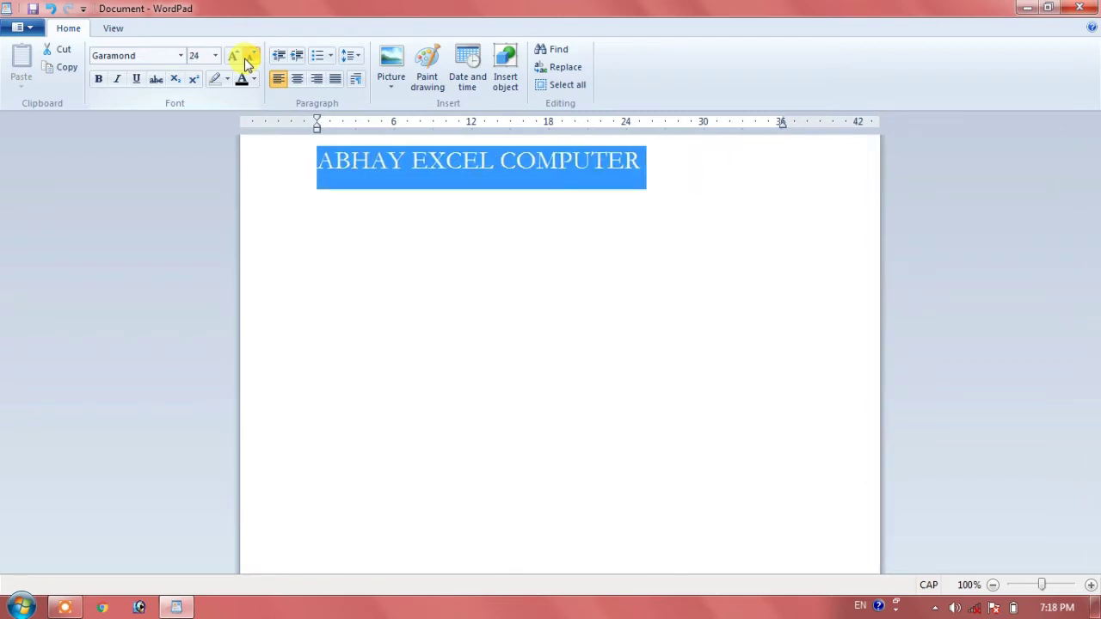
click(245, 62)
click(245, 62)
click(245, 63)
click(245, 62)
click(245, 63)
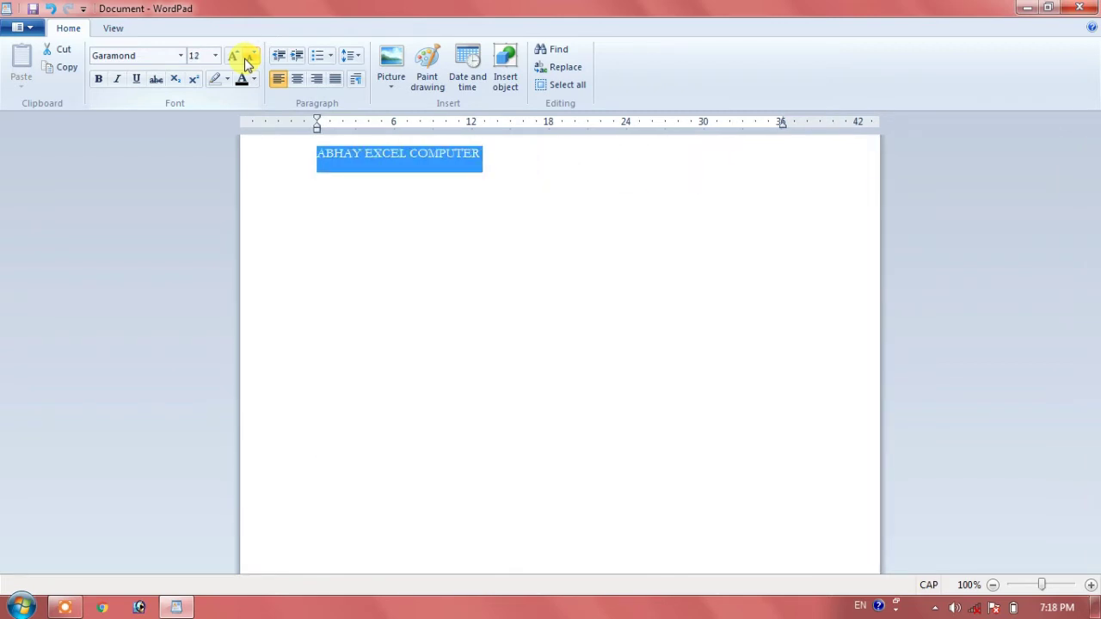
click(245, 63)
click(245, 62)
click(245, 63)
click(246, 63)
click(245, 62)
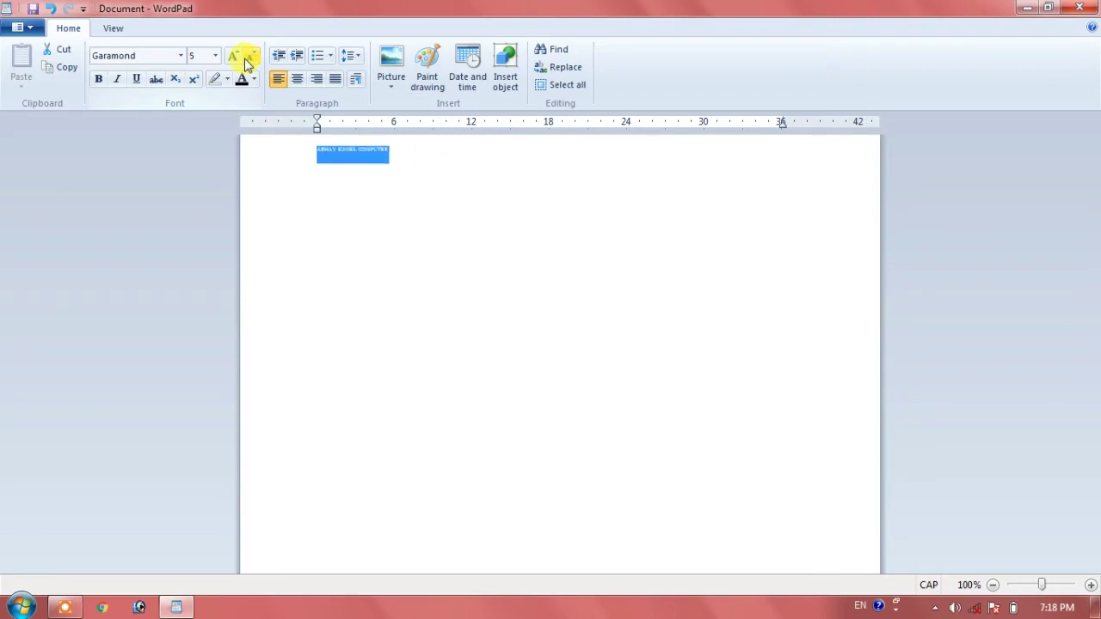
click(245, 63)
click(245, 63)
click(245, 63)
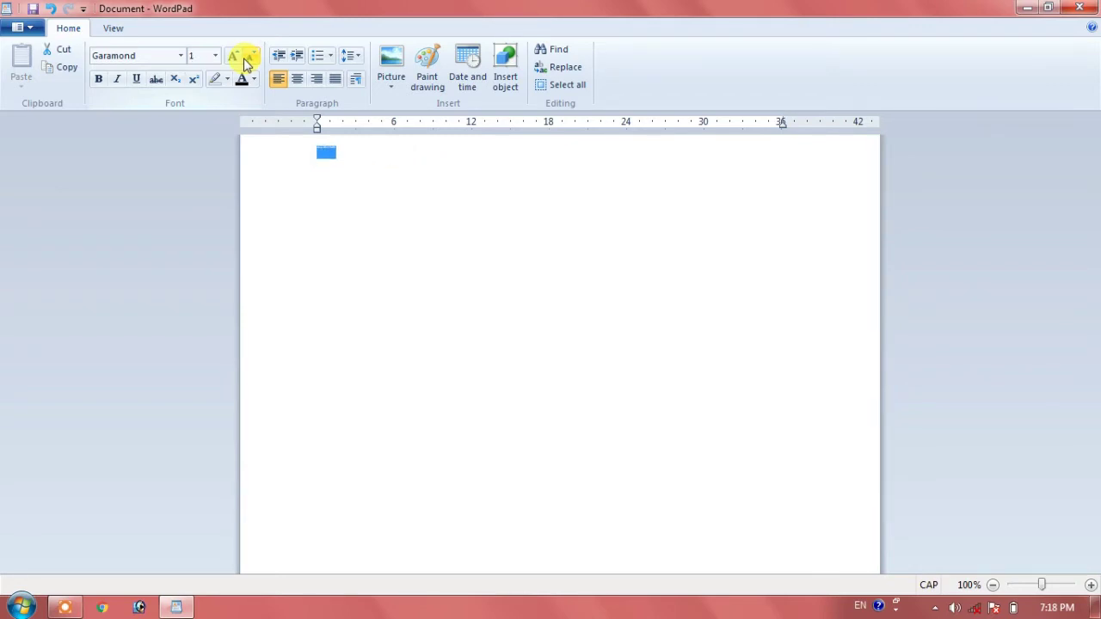
Step: Grow the heading back up to Garamond 20 and make it bold
click(242, 62)
click(242, 62)
click(242, 62)
click(242, 62)
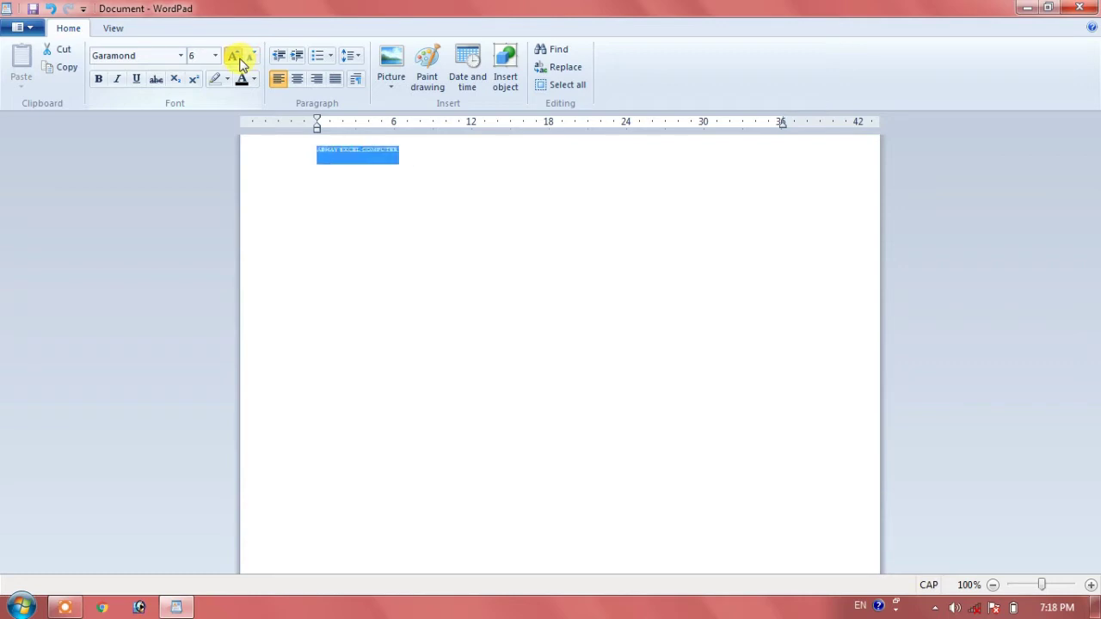
click(242, 62)
click(242, 62)
click(242, 62)
click(242, 62)
click(242, 62)
click(241, 62)
click(242, 62)
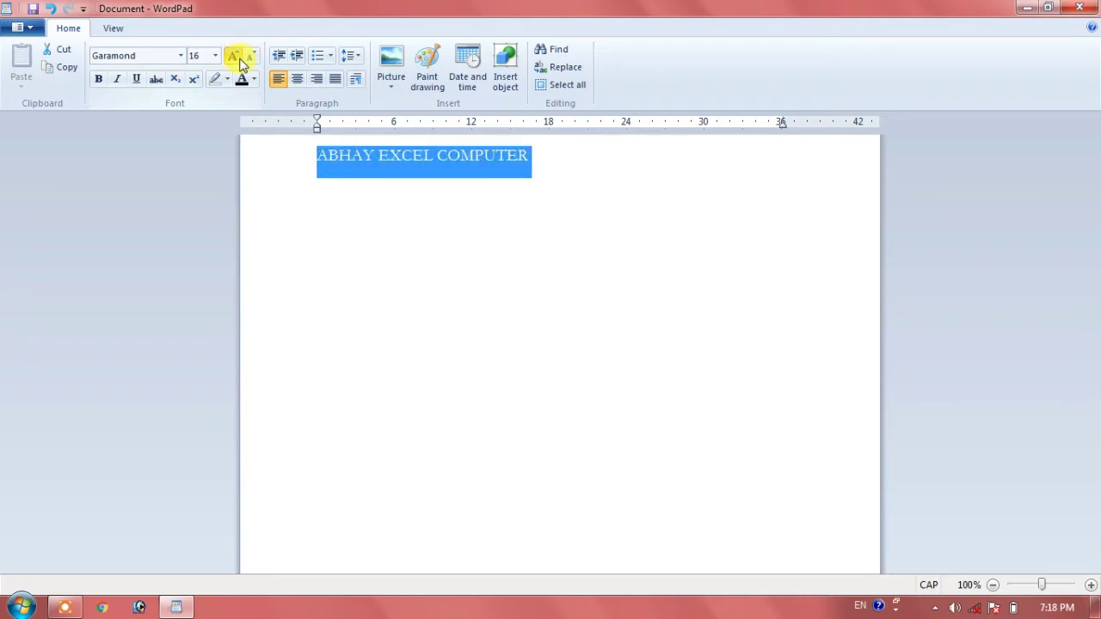
click(241, 62)
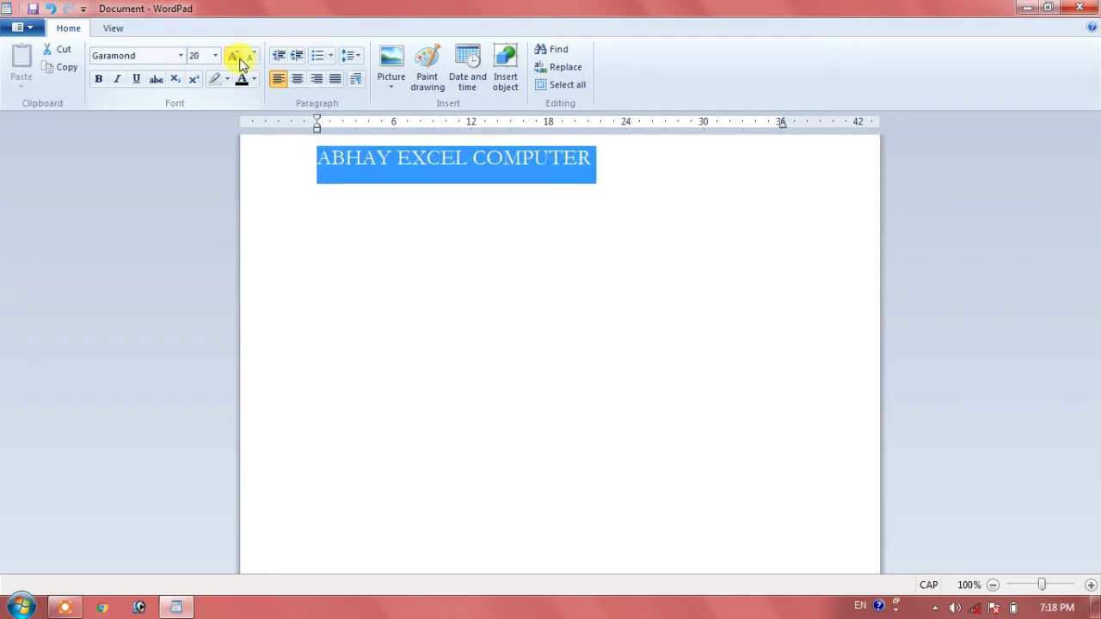
click(104, 84)
Step: Toggle bold off and on, leaving the heading bold, then reselect the line
click(104, 84)
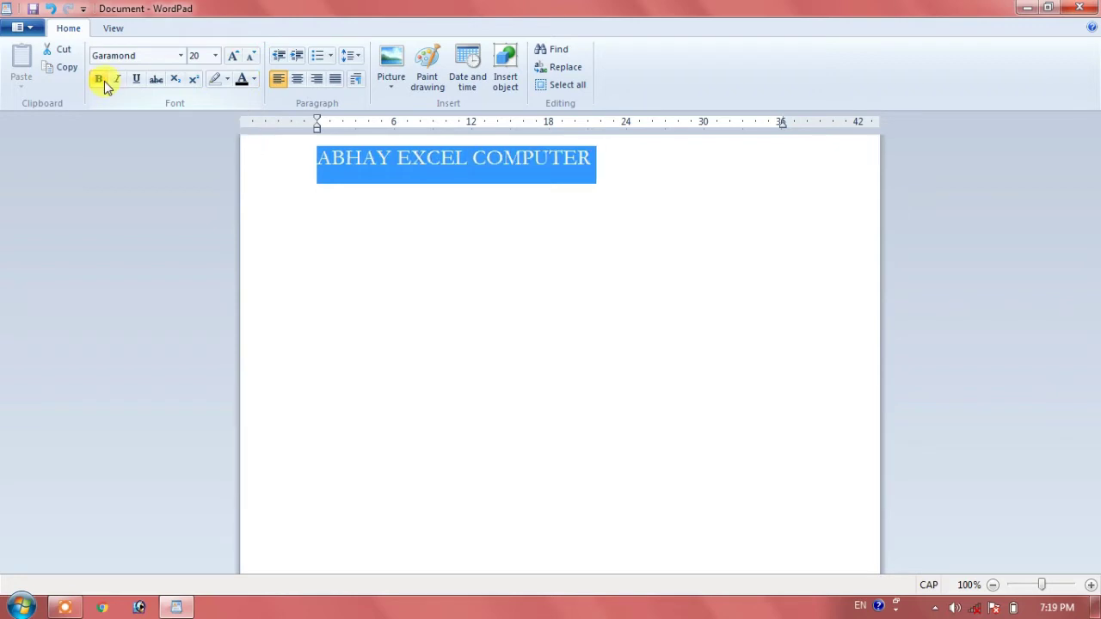
click(104, 84)
click(104, 84)
click(104, 84)
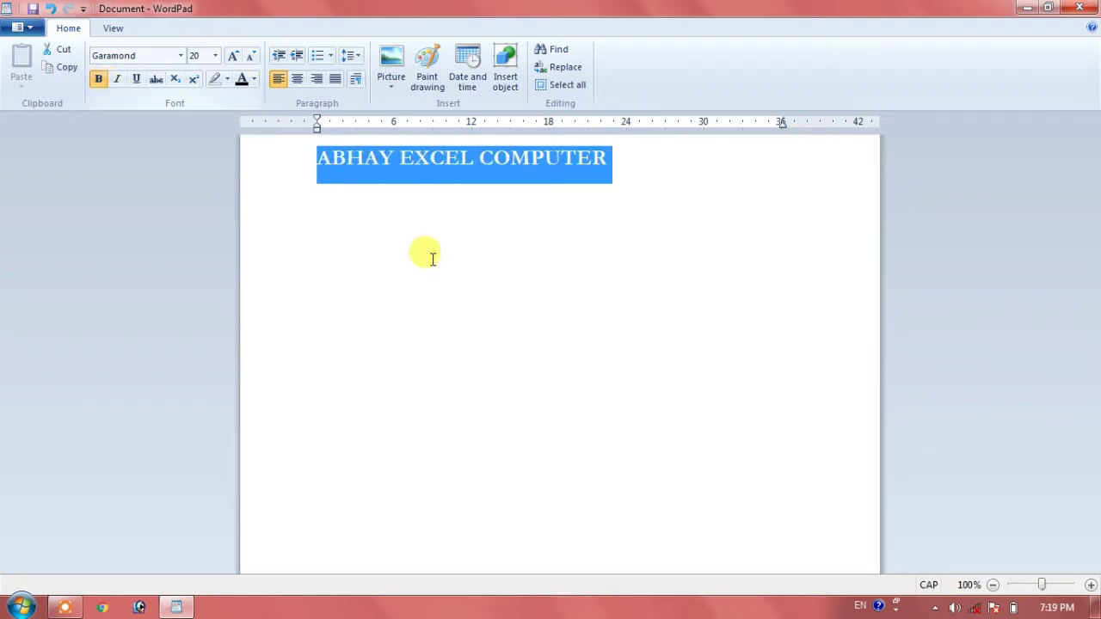
click(468, 280)
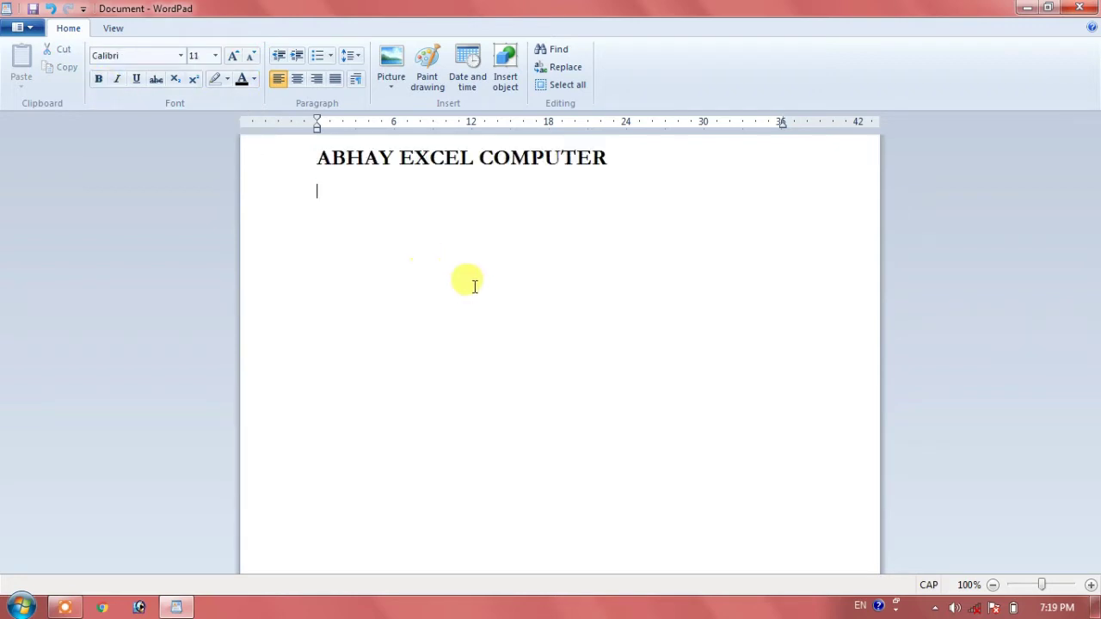
click(287, 175)
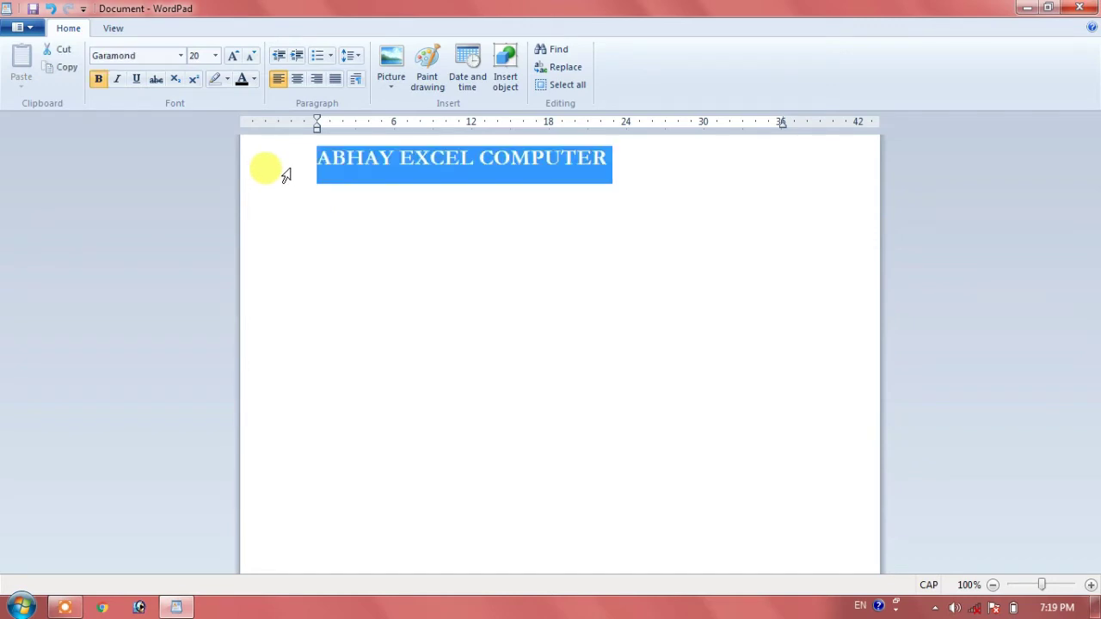
Step: Try italic on the heading, remove it again, then apply underline
click(119, 80)
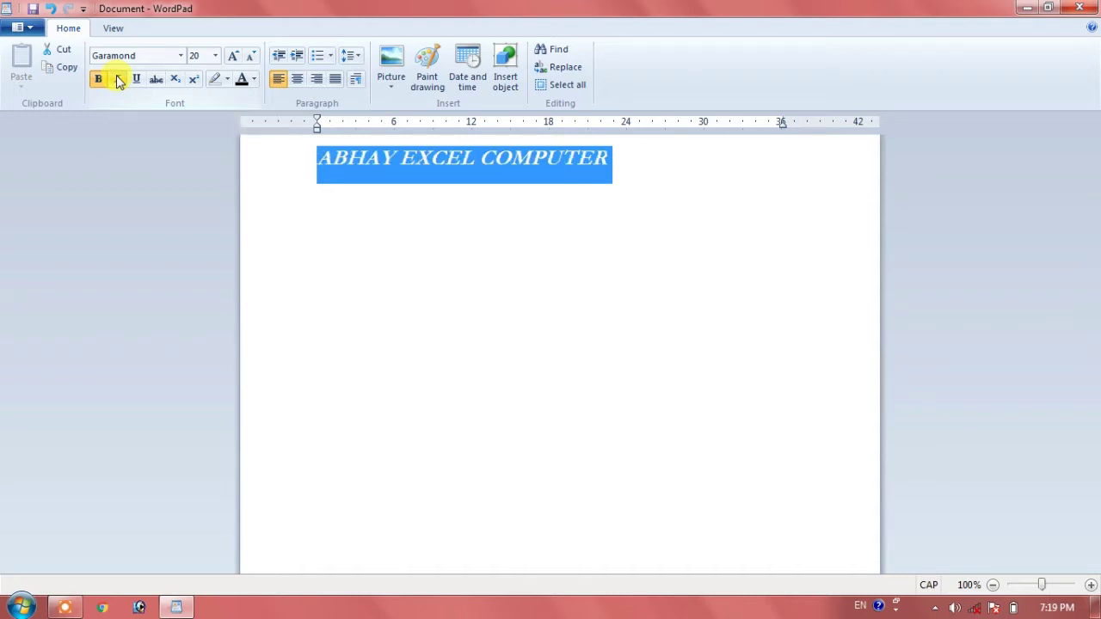
click(119, 80)
click(119, 80)
click(120, 80)
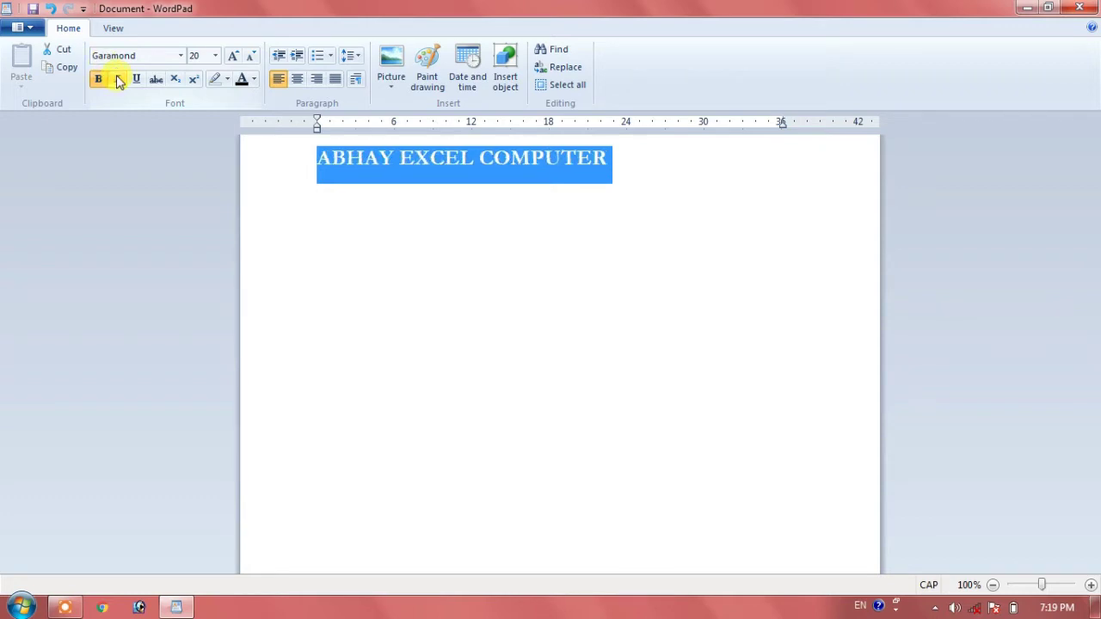
click(119, 80)
click(120, 80)
click(120, 80)
click(119, 80)
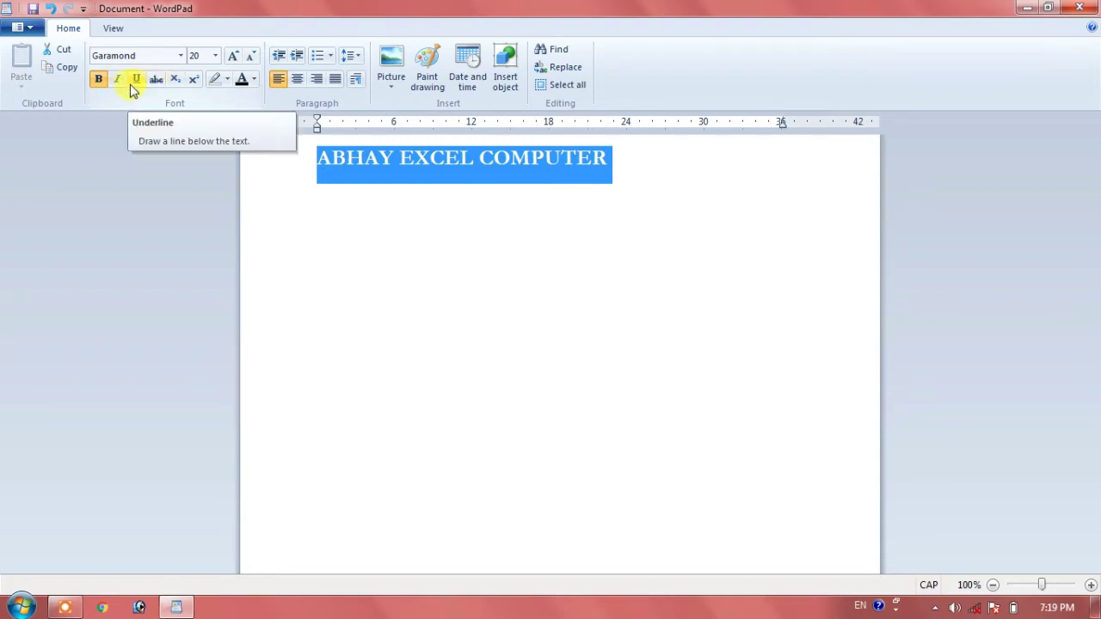
click(140, 80)
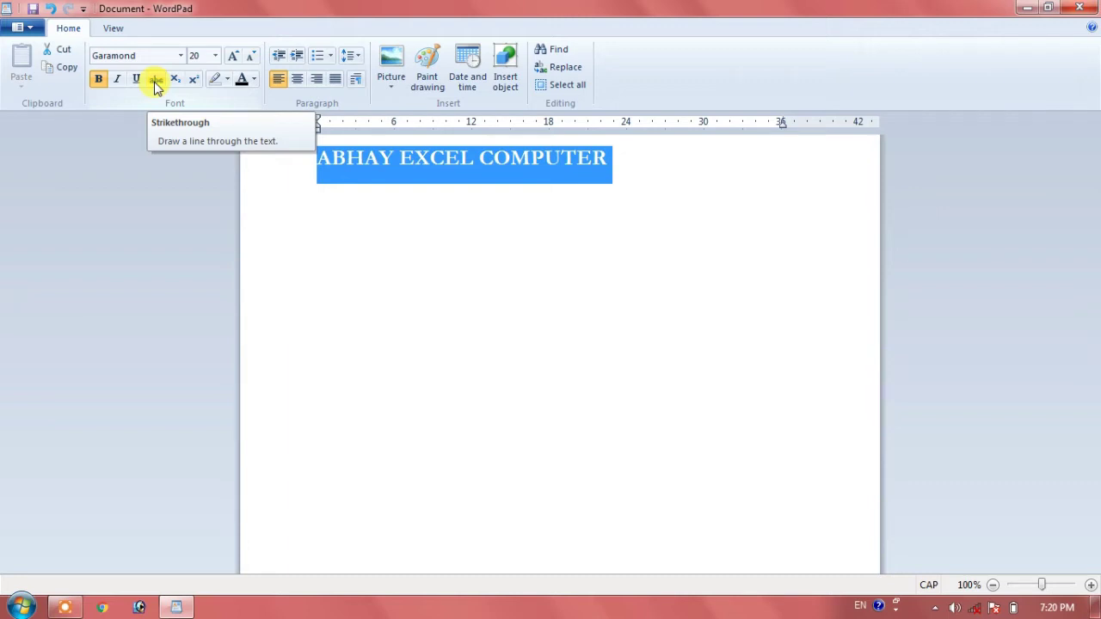
Step: Try strikethrough on the heading, then remove strikethrough and bold, leaving plain Garamond 20
click(156, 81)
click(376, 278)
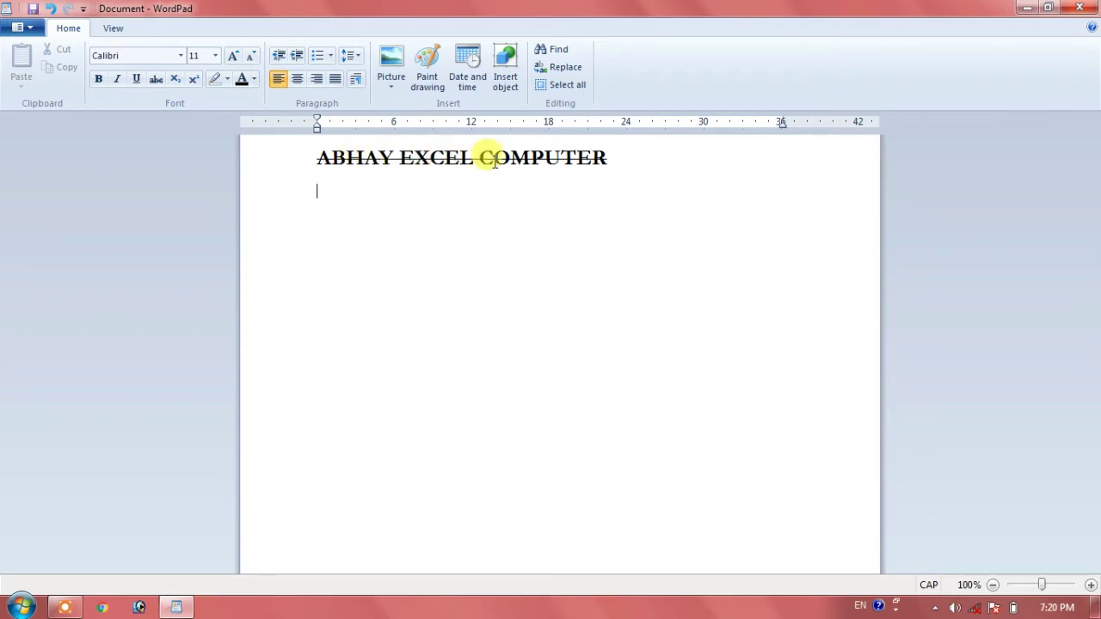
drag(634, 169, 307, 164)
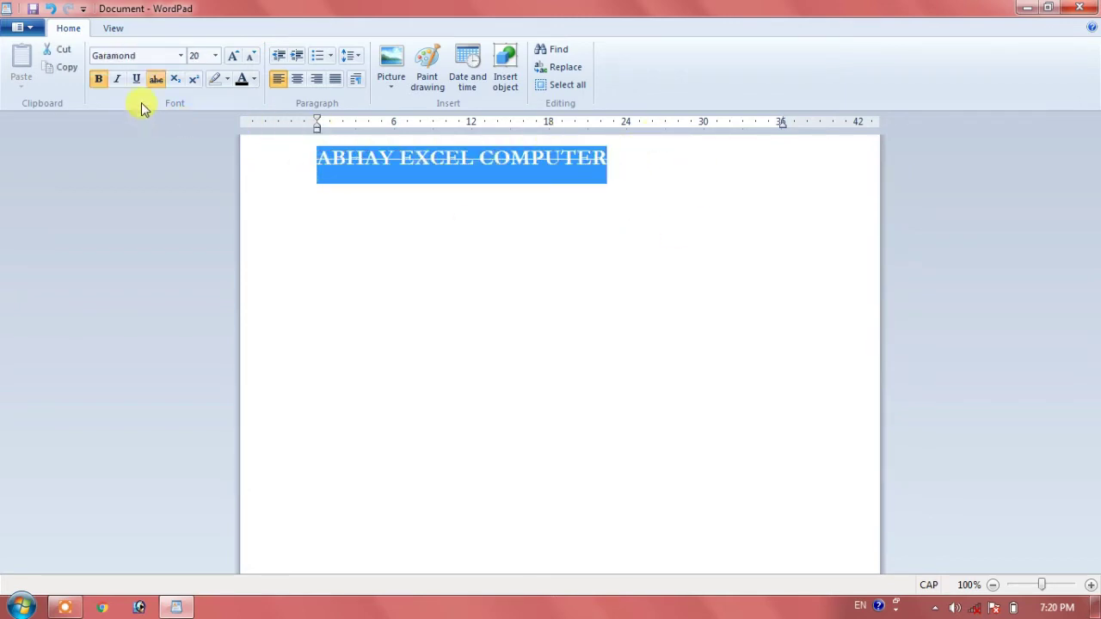
click(155, 81)
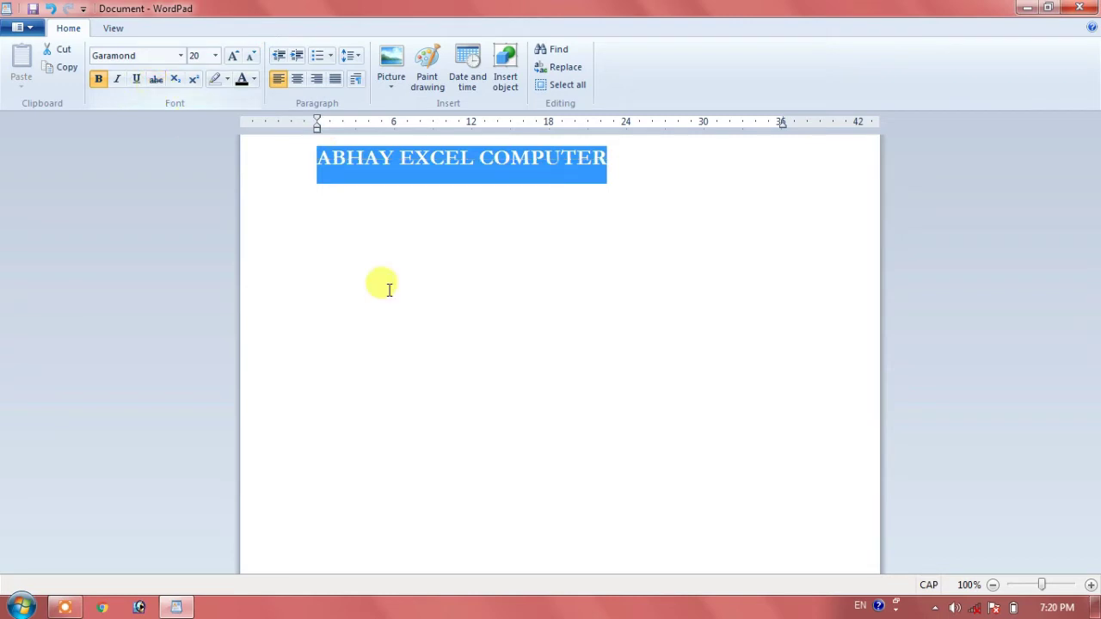
click(98, 78)
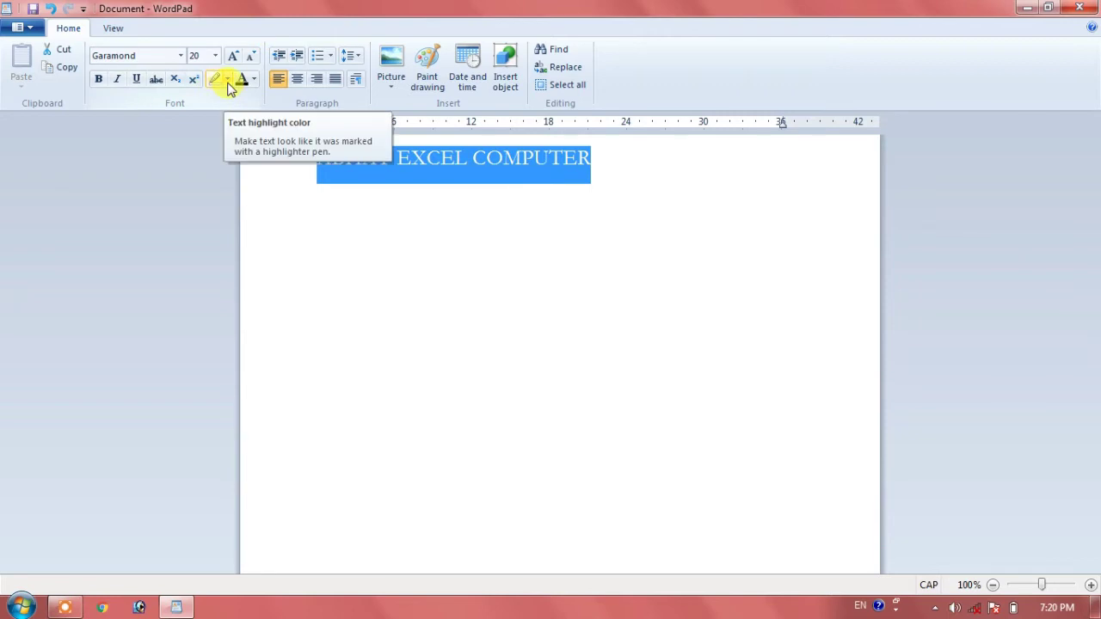
Step: Highlight the heading in bright green
click(228, 82)
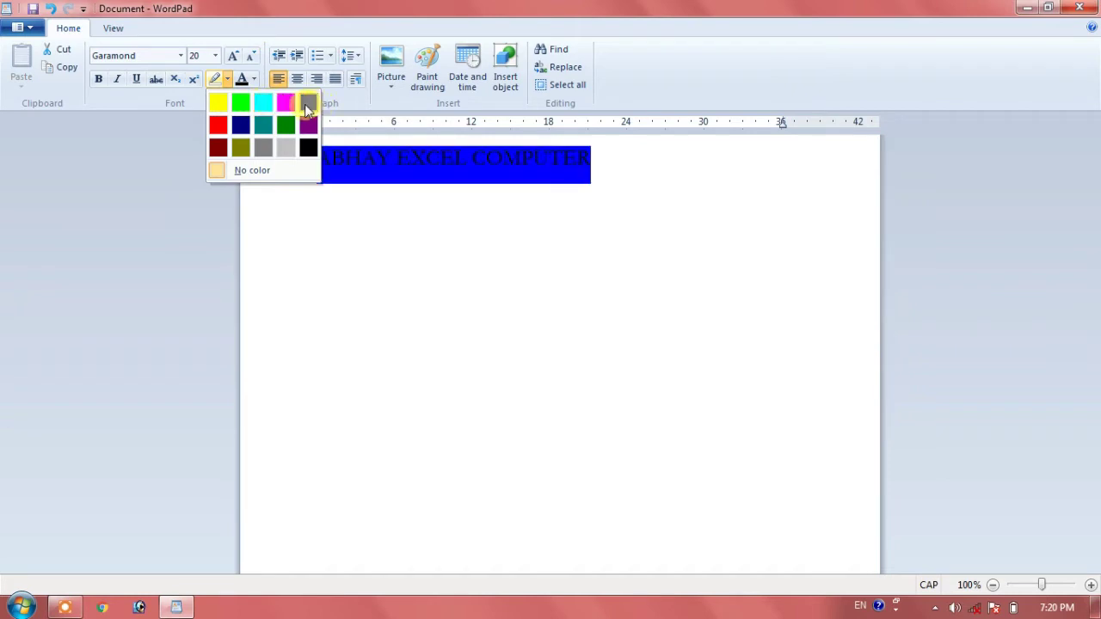
click(244, 103)
click(455, 298)
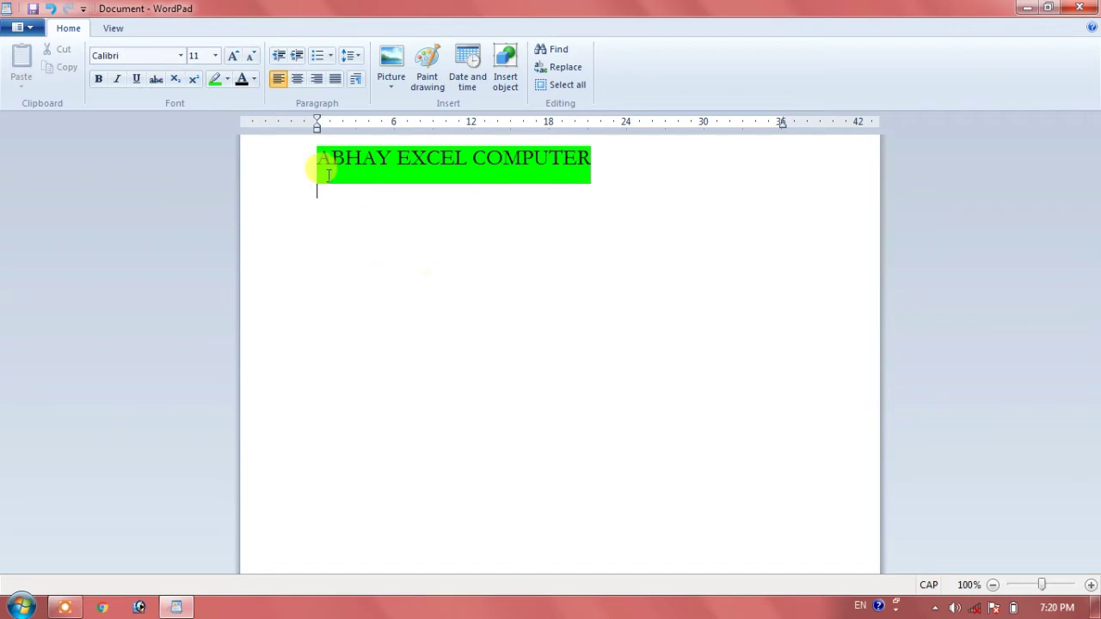
Step: Give the heading red text from the Font colour palette
click(284, 164)
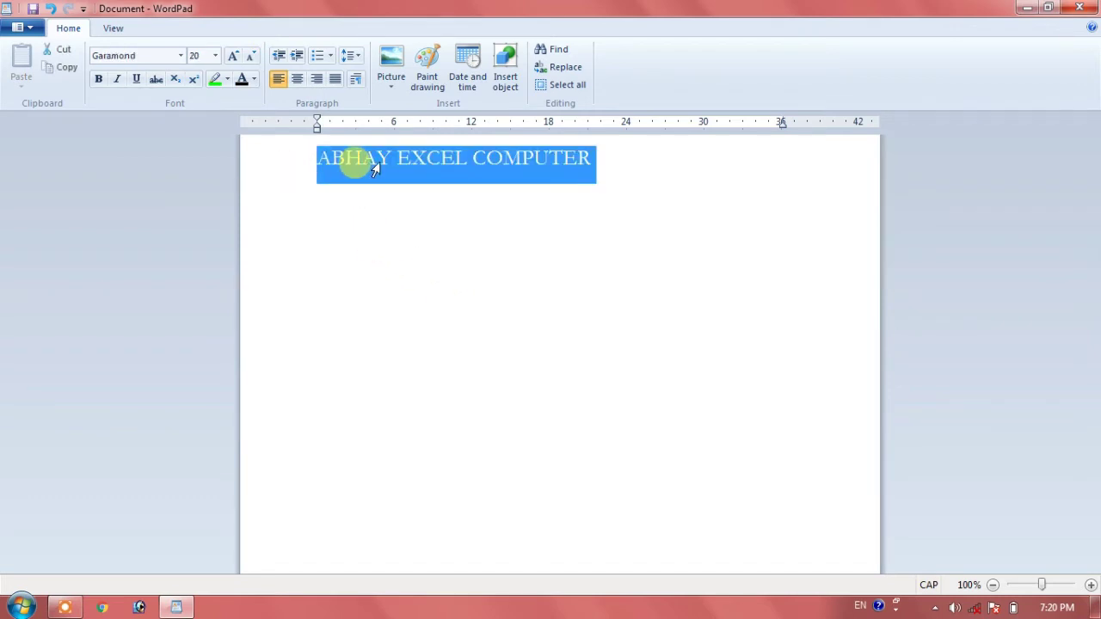
click(253, 79)
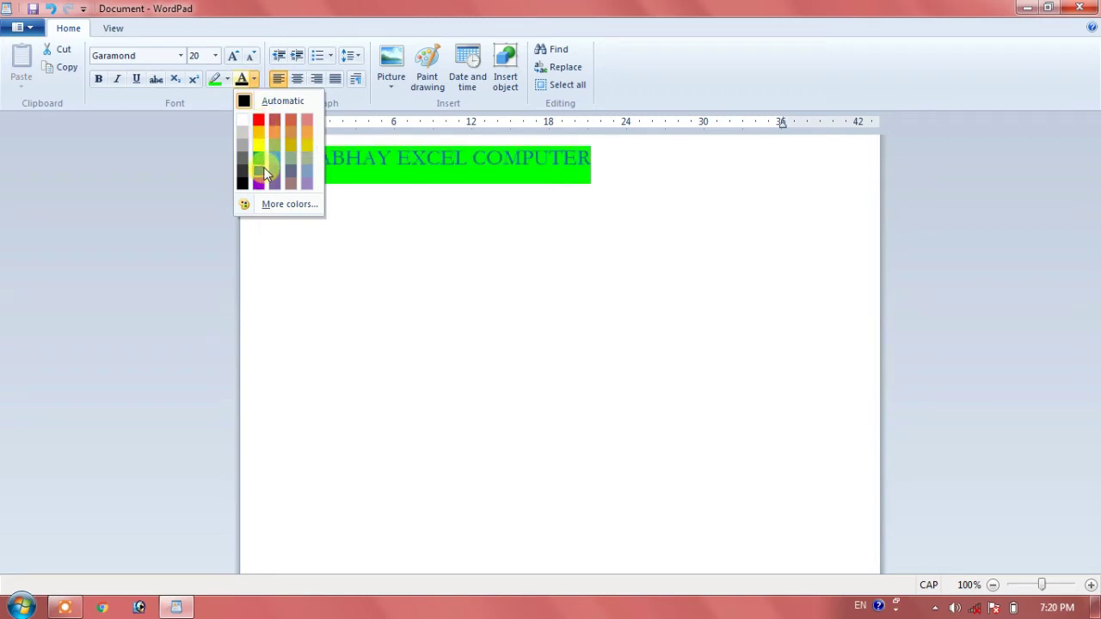
right_click(307, 189)
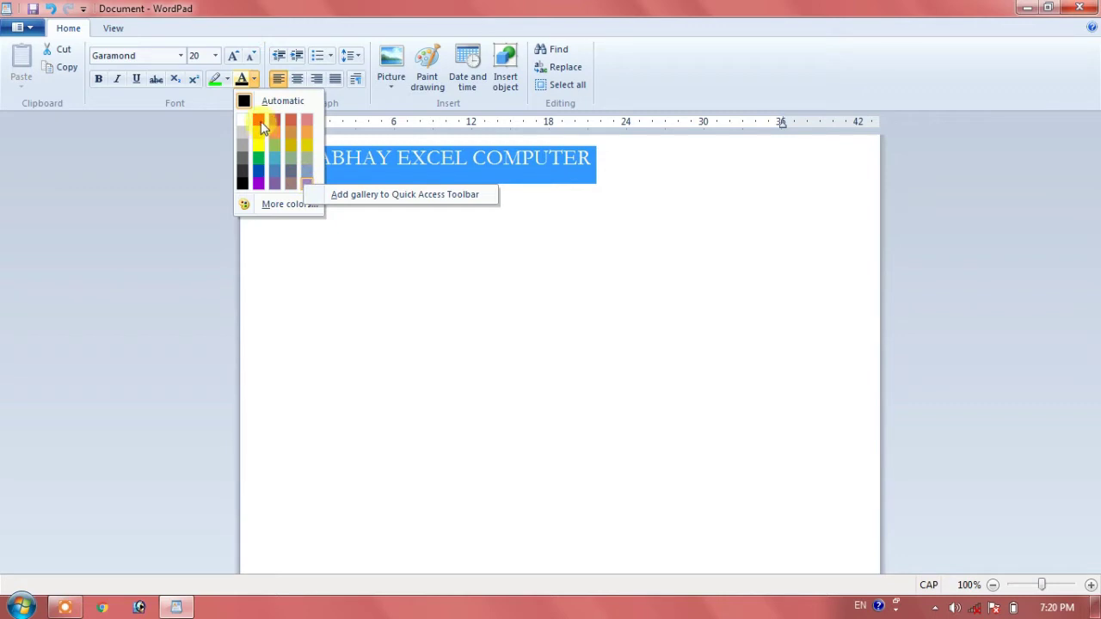
click(284, 168)
click(366, 220)
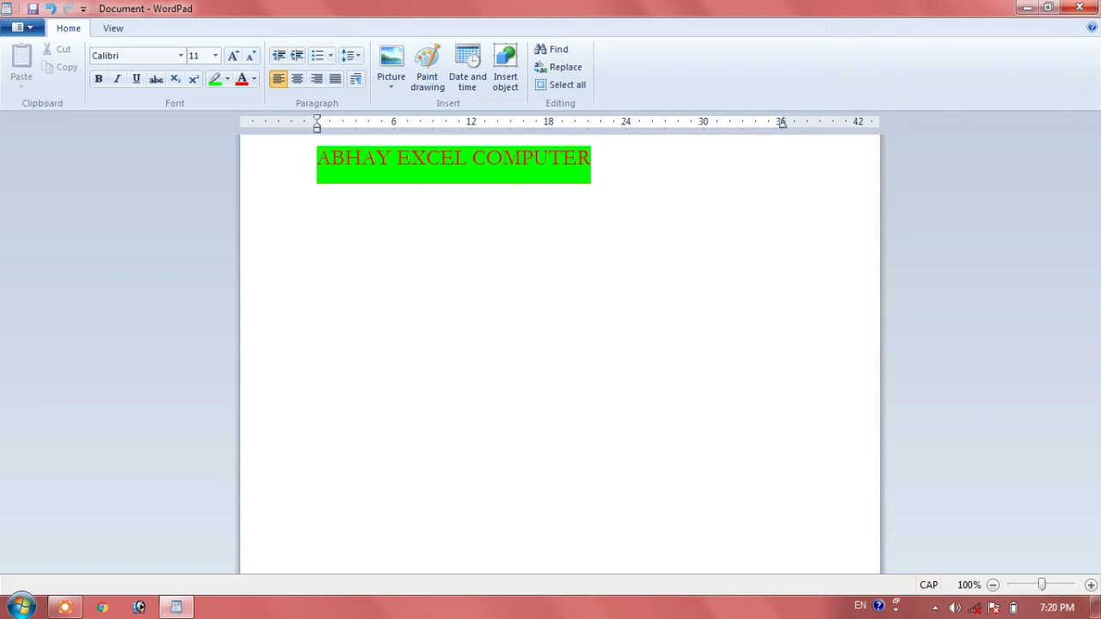
Step: Type CH4 with the 4 formatted as subscript
text(C)
text(H4)
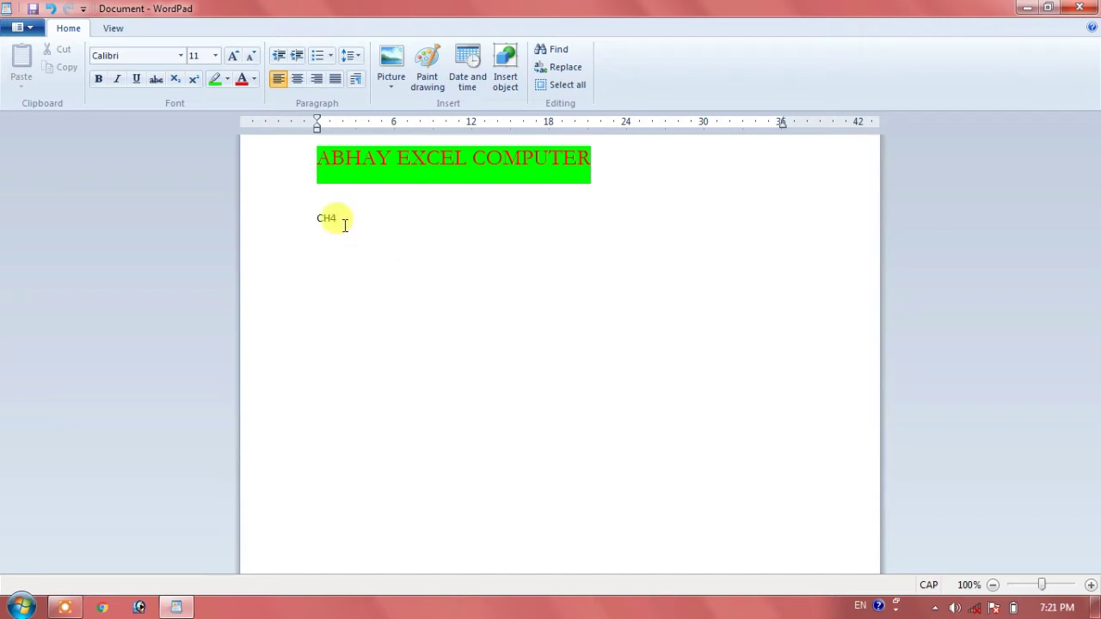
key(shift+Left)
click(182, 83)
Step: Enlarge the CH4 line to 24 point and start a new line
drag(389, 228, 261, 225)
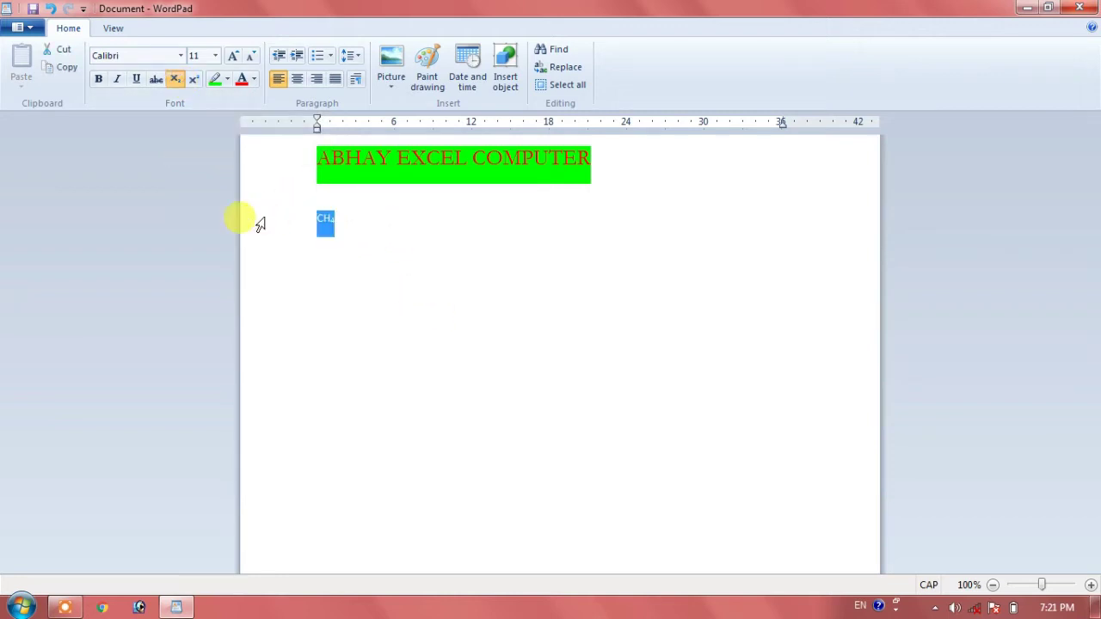
click(233, 57)
click(233, 57)
click(233, 57)
click(233, 57)
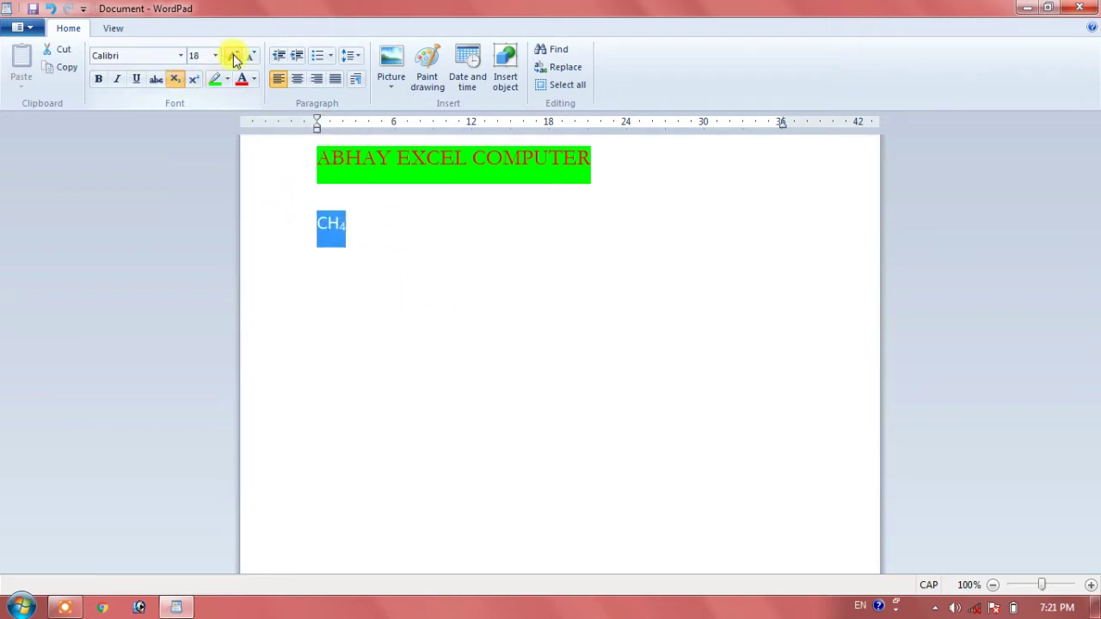
click(233, 57)
click(233, 57)
click(233, 57)
click(486, 282)
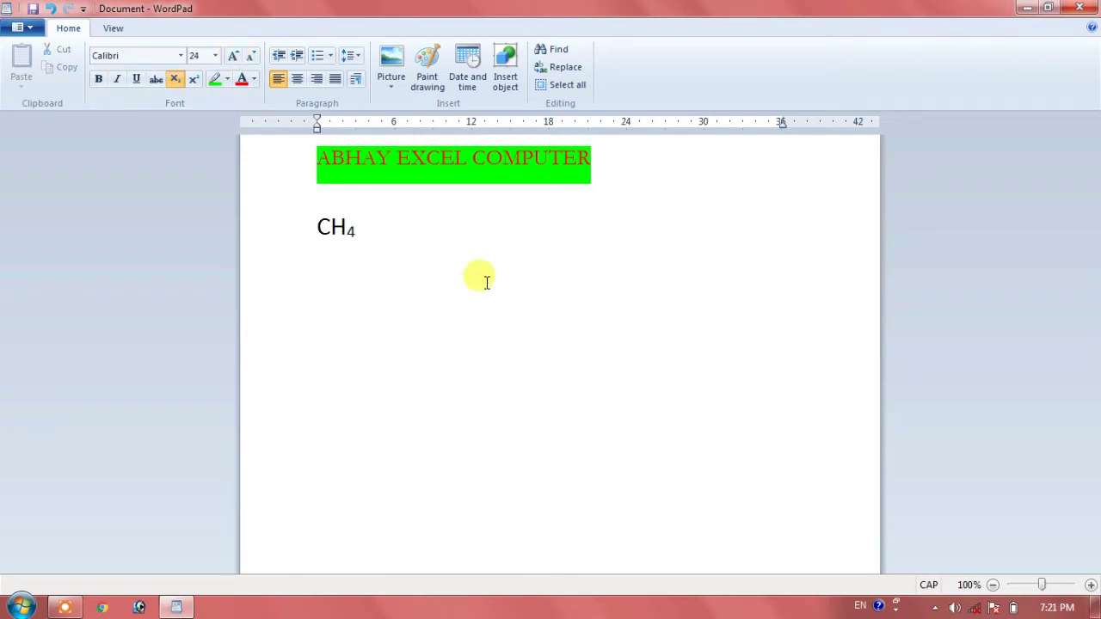
key(Return)
Step: Type (X+Y)2 with the 2 as superscript, then continue on a plain new line
click(174, 79)
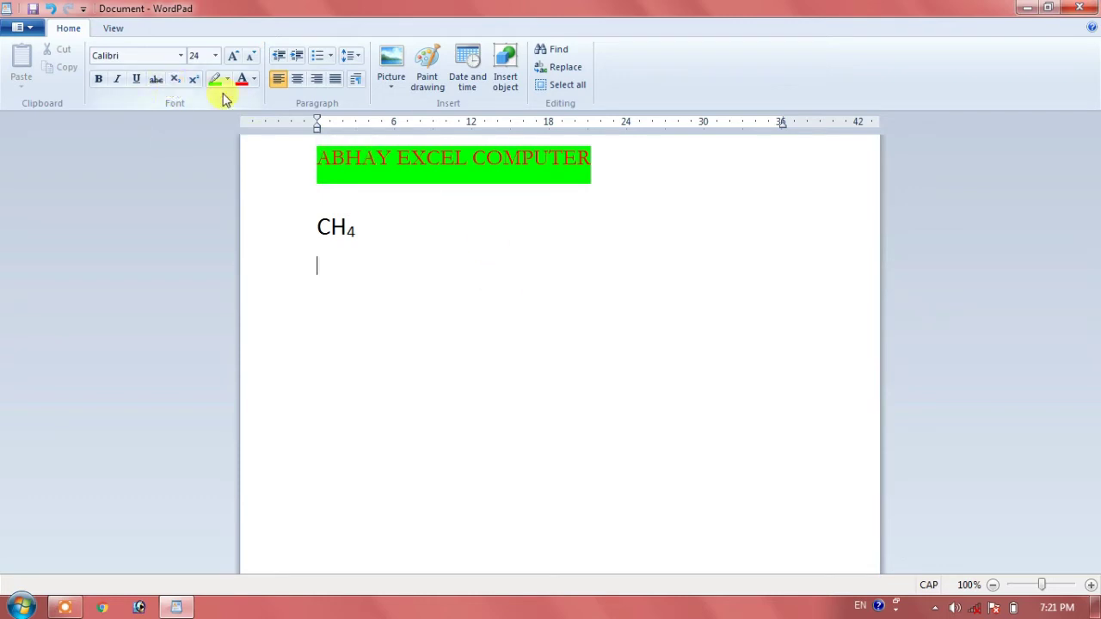
text(()
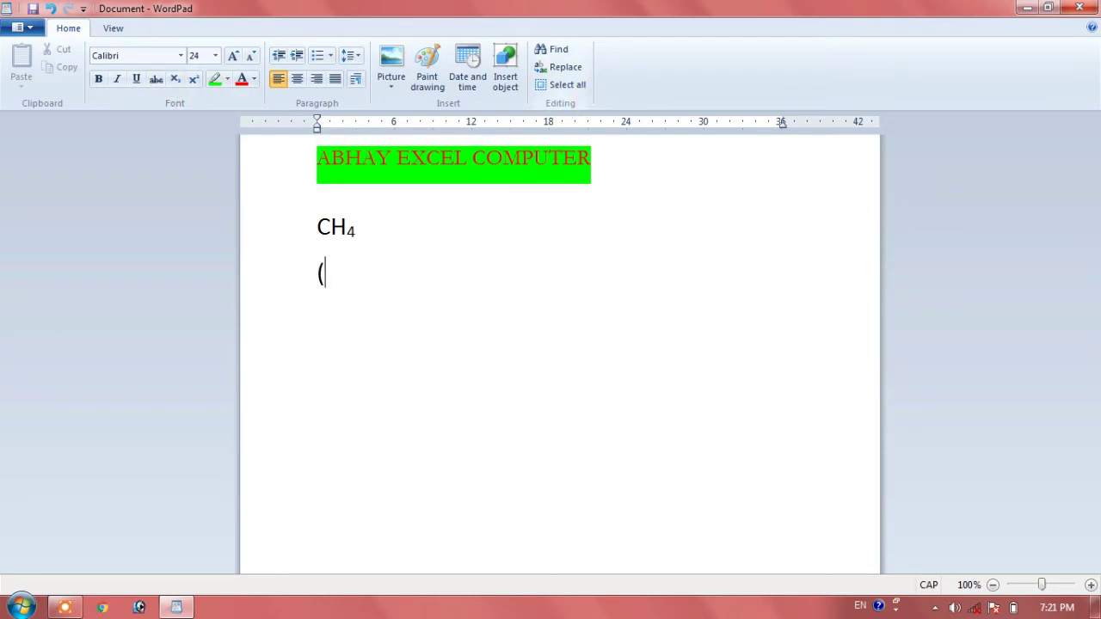
text(X+)
text(Y)2)
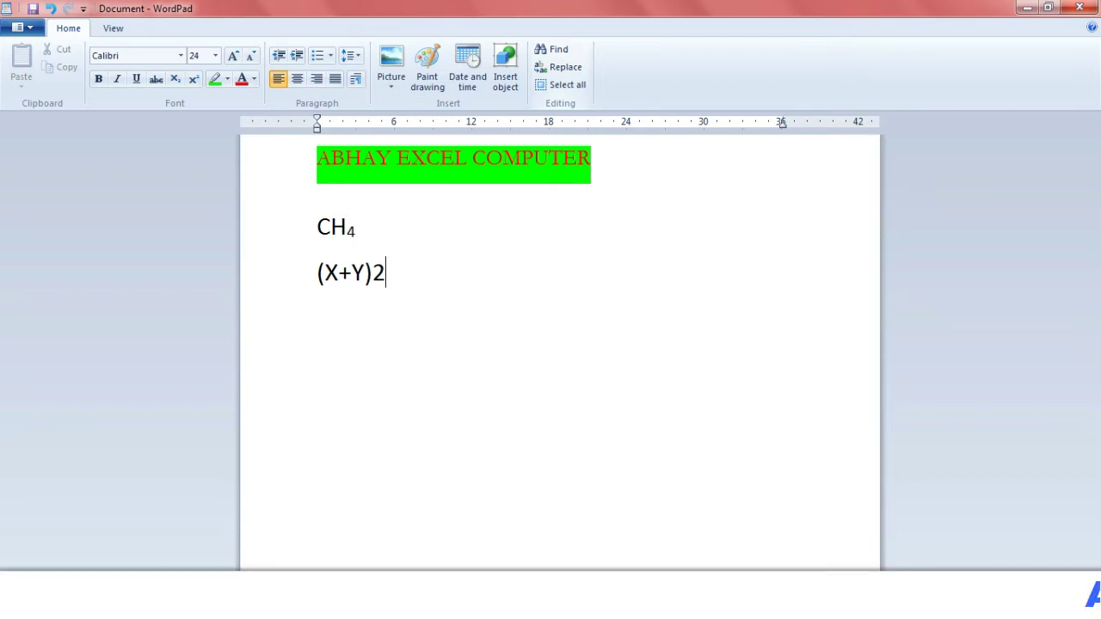
key(shift+Left)
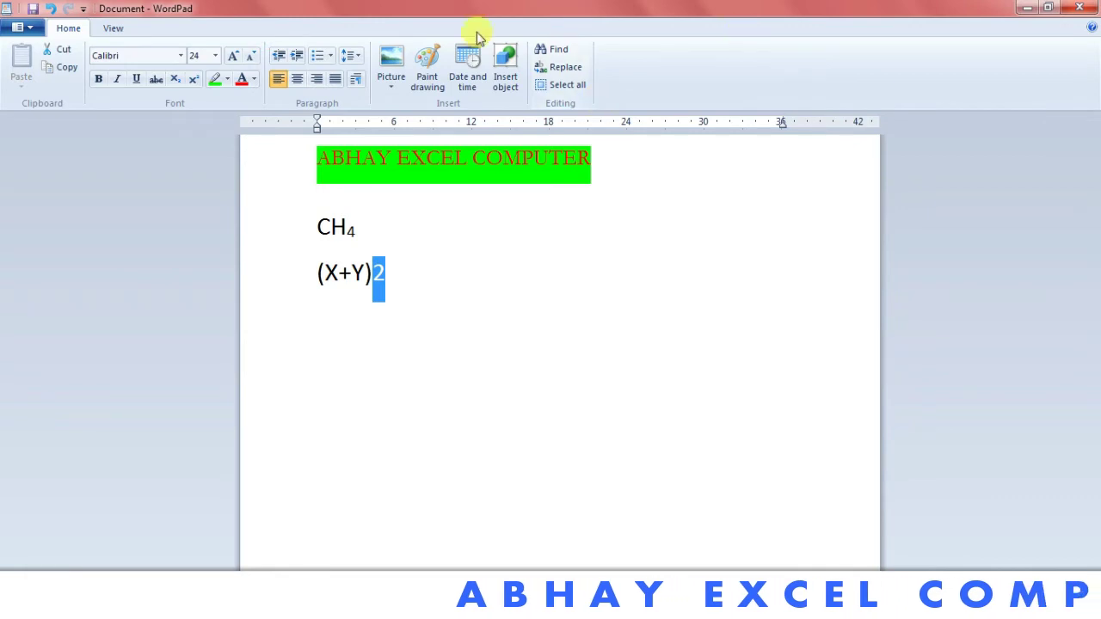
click(195, 80)
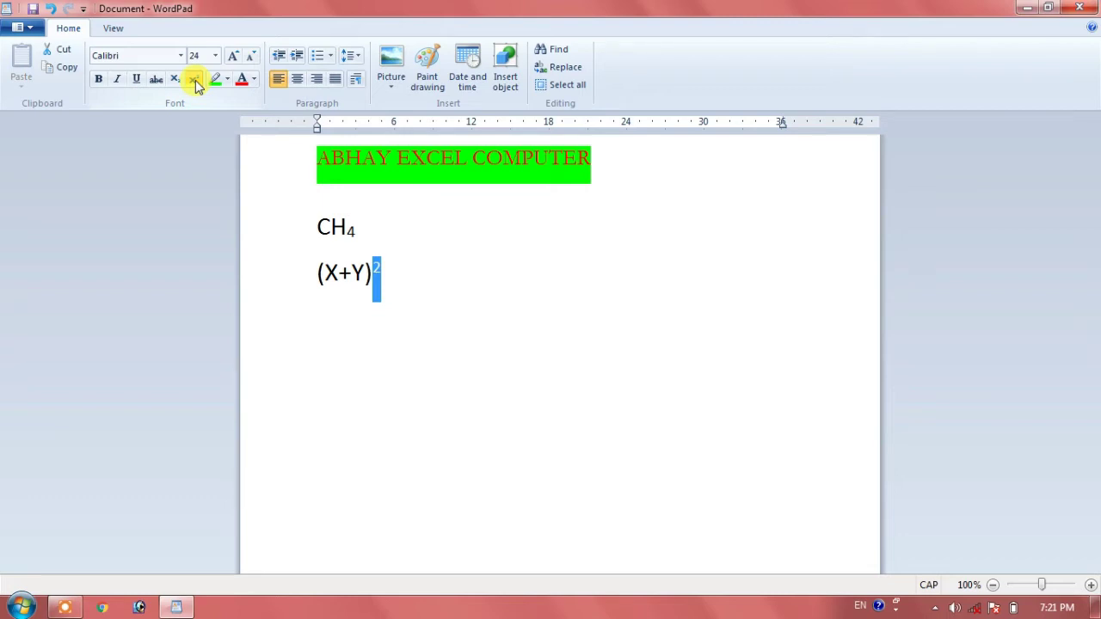
click(437, 276)
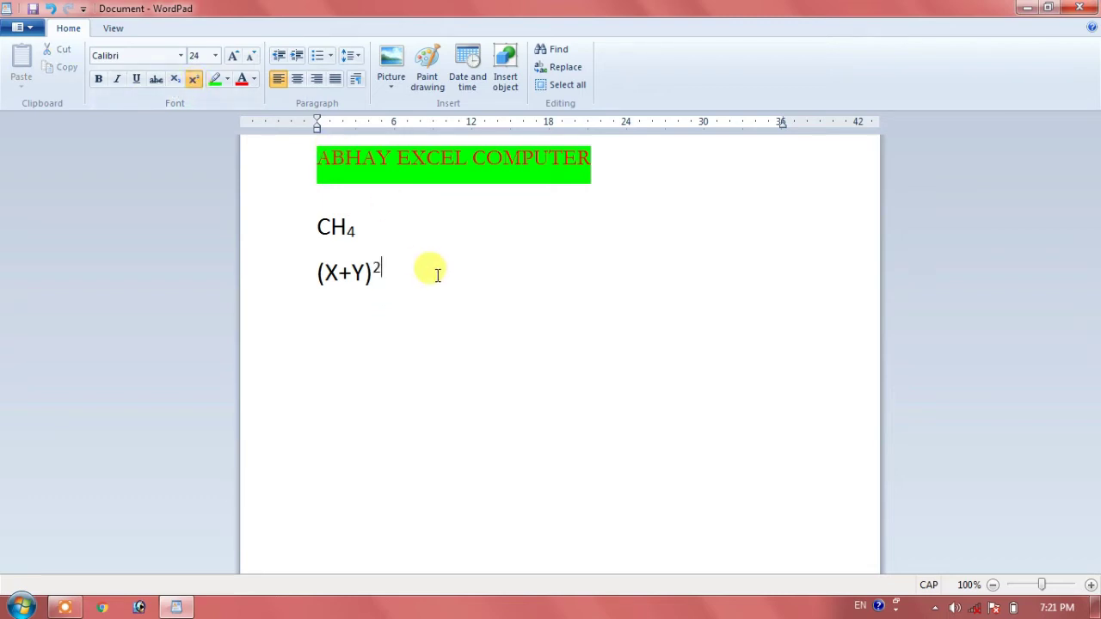
key(Return)
click(197, 81)
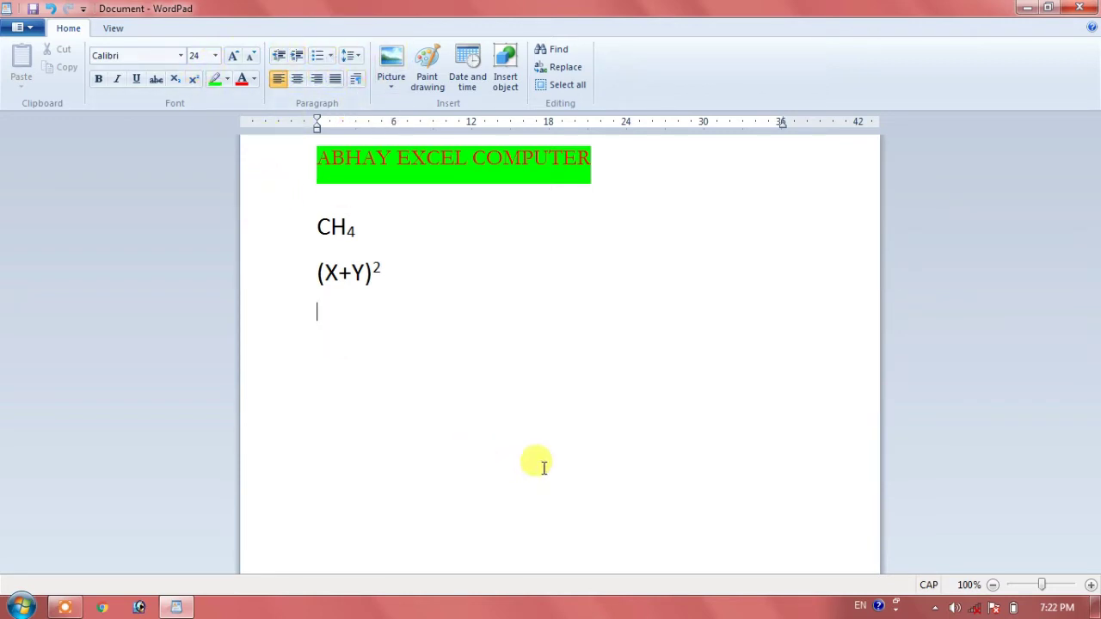
Step: Type 'ABHAY EXCEL COMPUTER.', 'MY NAME IS ABHAY.HE IS A BOY.' and 'RAM IS A GOOD BOY.' on separate lines
text(ABH)
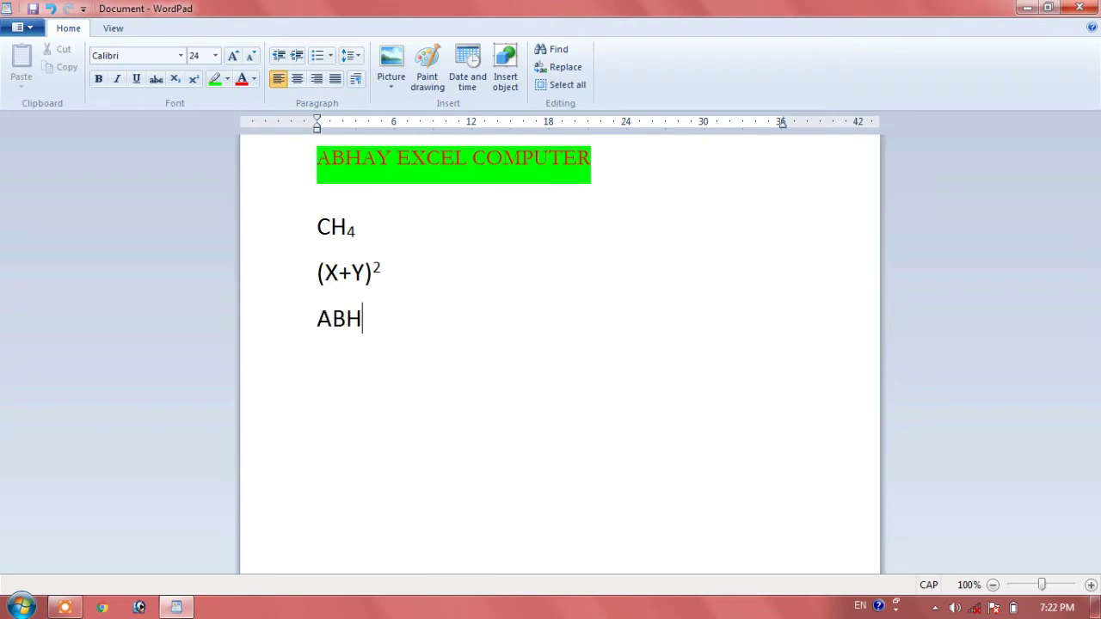
text(AY EXCE)
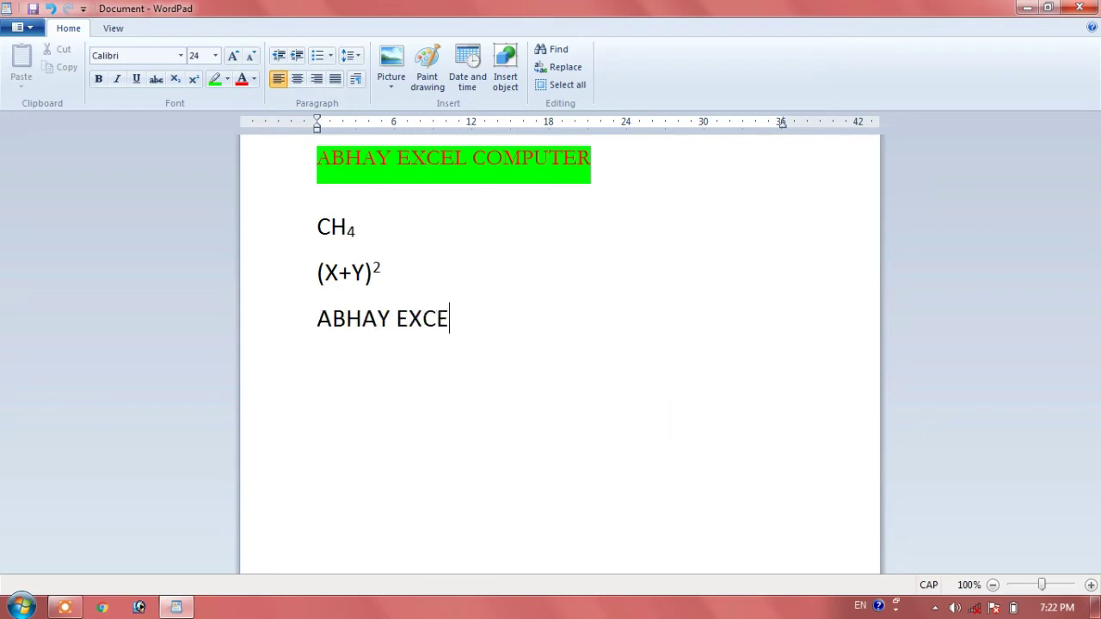
text(L COMPU)
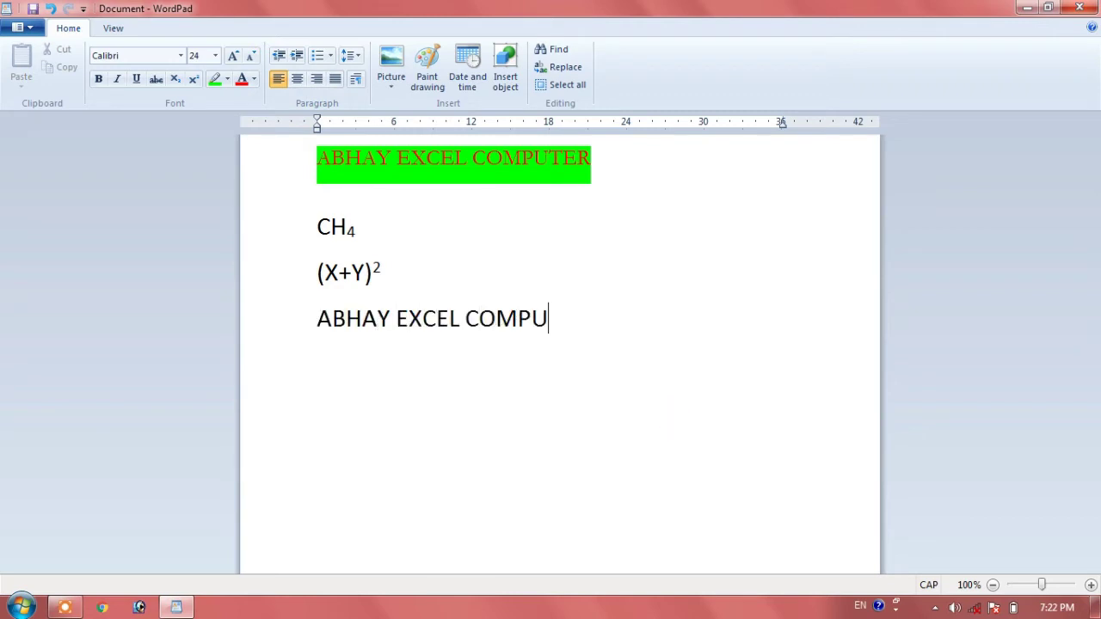
text(TER.)
key(Return)
text(MY NAME )
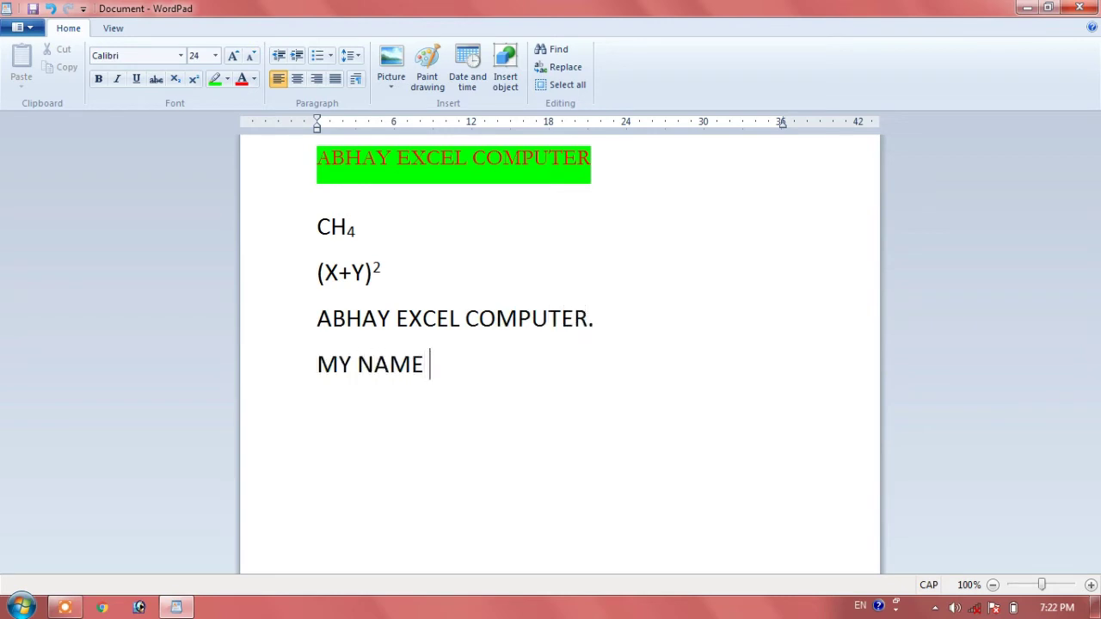
text(IS ABHAY)
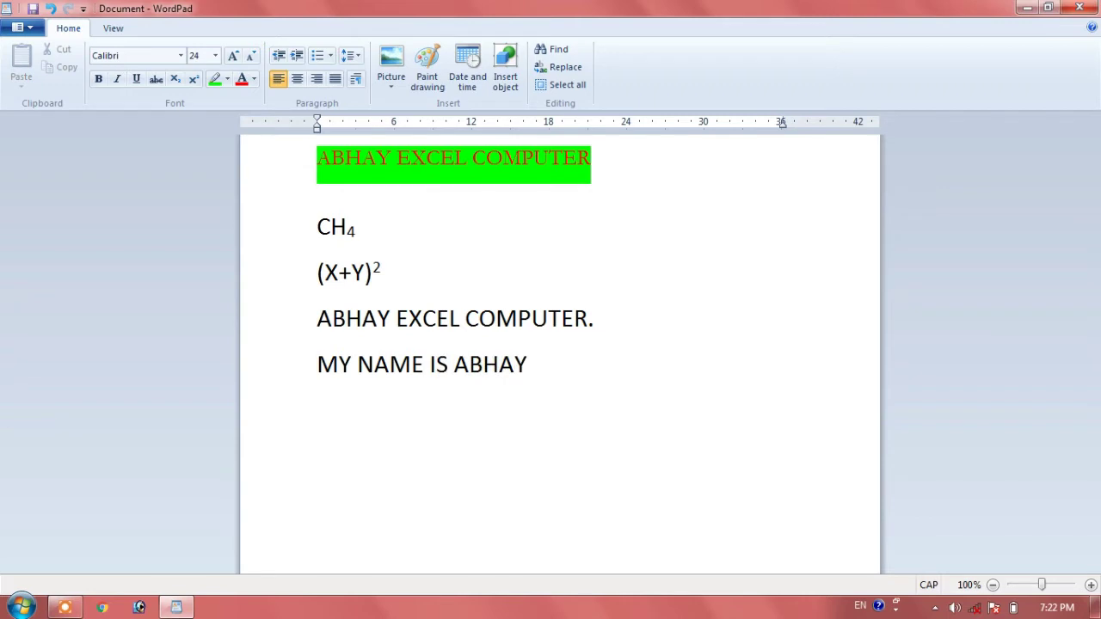
text(.HE )
text(IS A BOY)
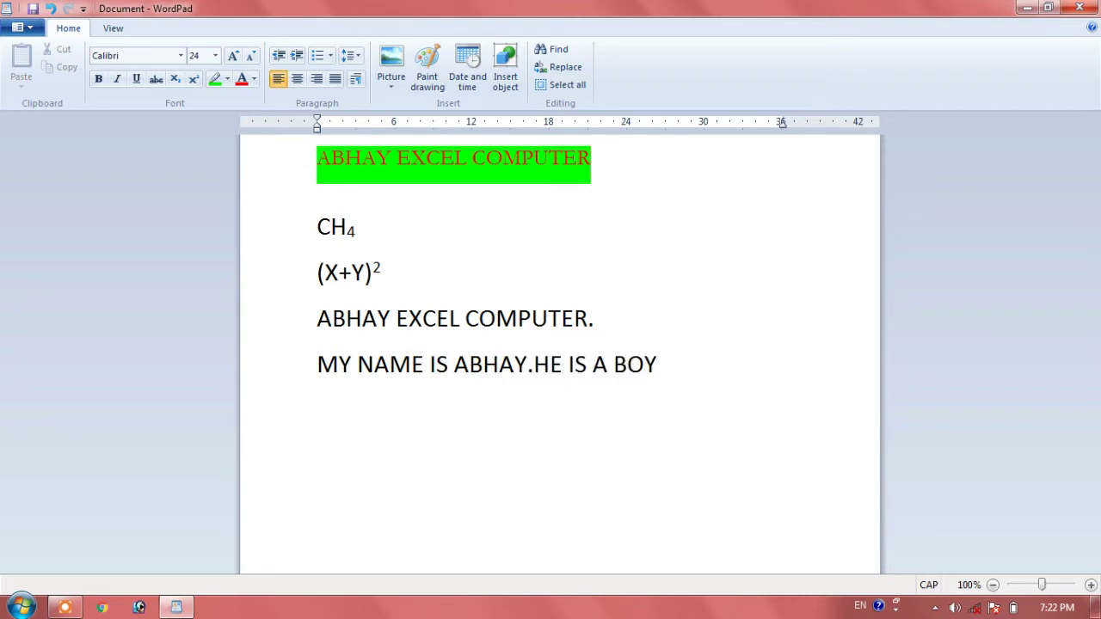
text(.)
key(Return)
text(RA)
text(M IS A GO)
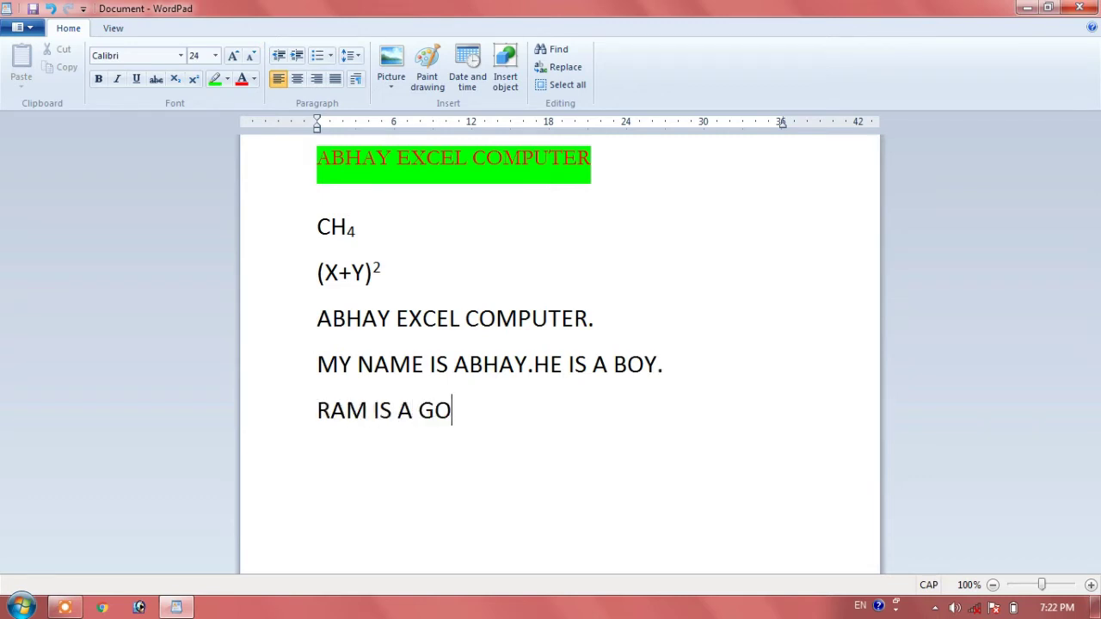
text(OD BOY)
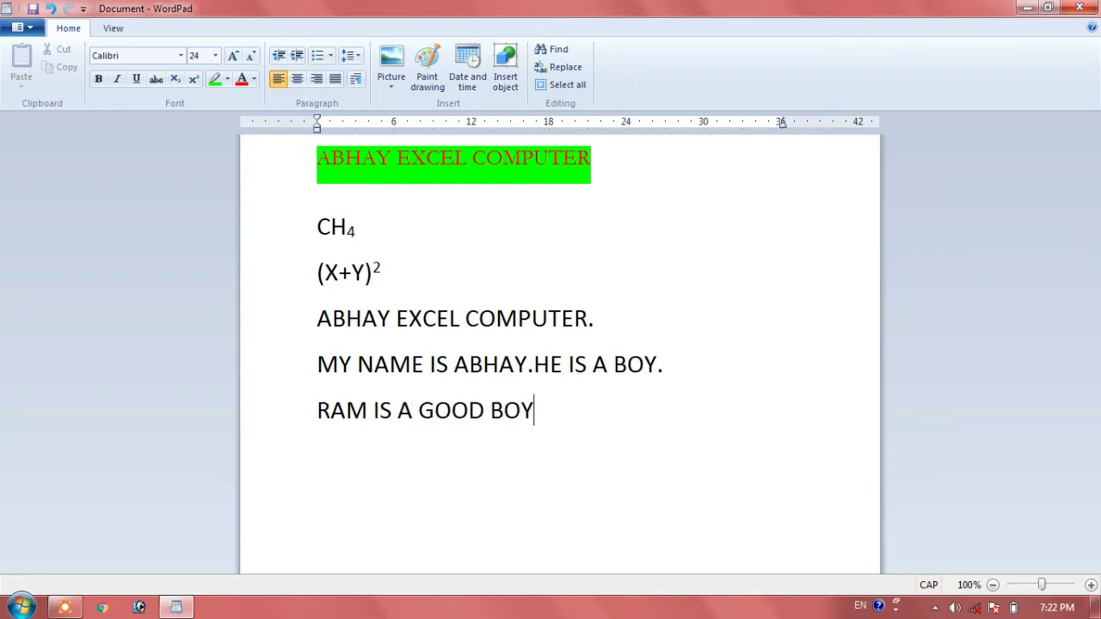
text(.)
key(Return)
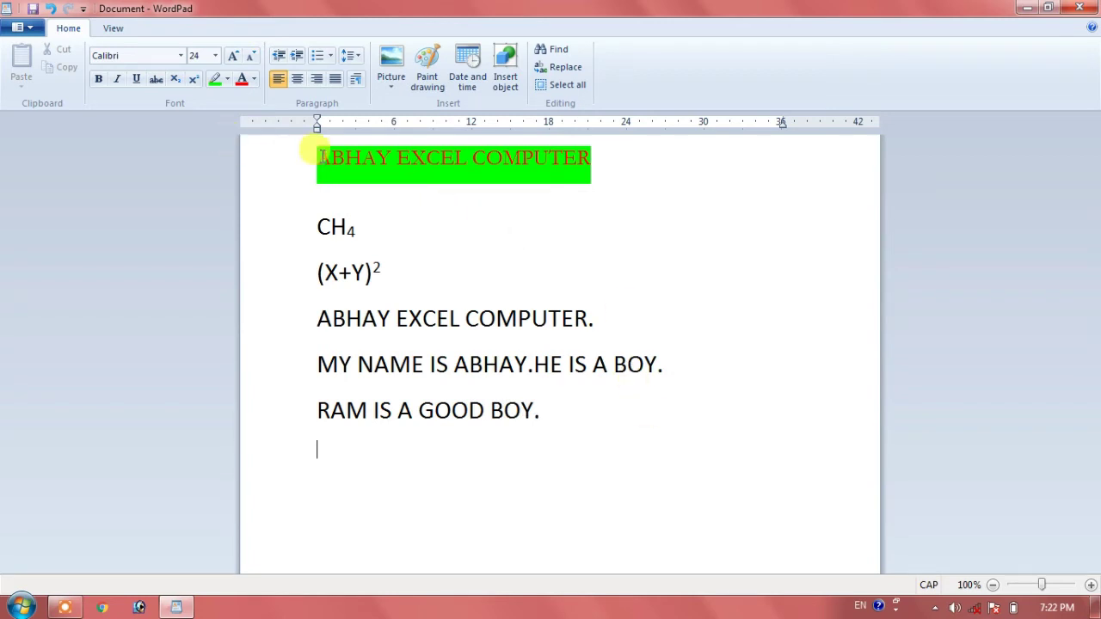
Step: Select all the text and try left, center and right alignment, ending on justified
drag(318, 156, 640, 433)
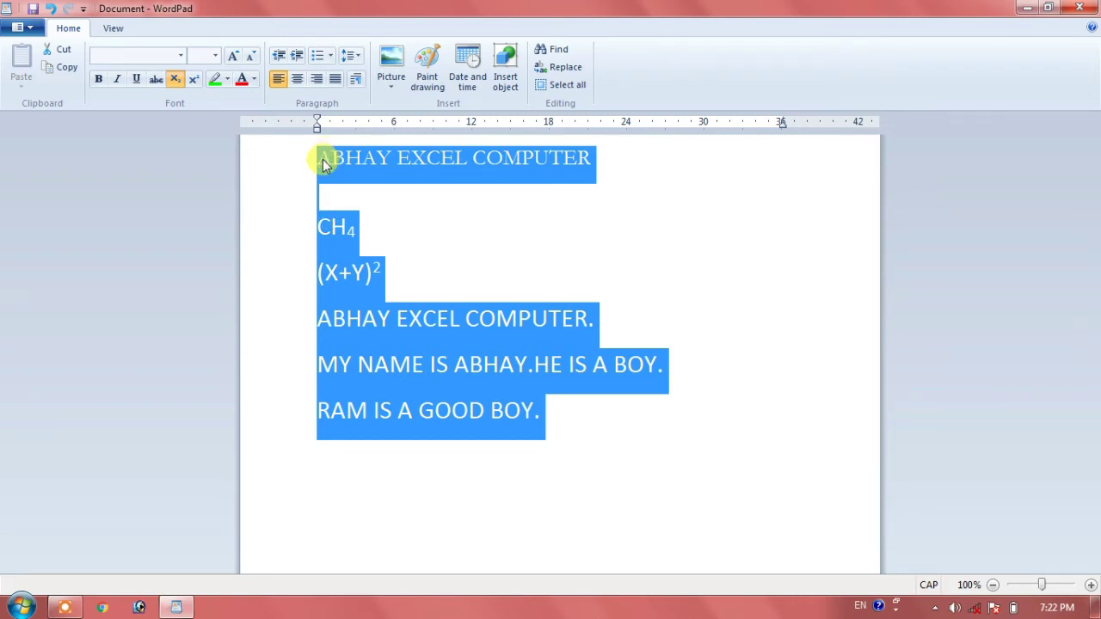
click(281, 86)
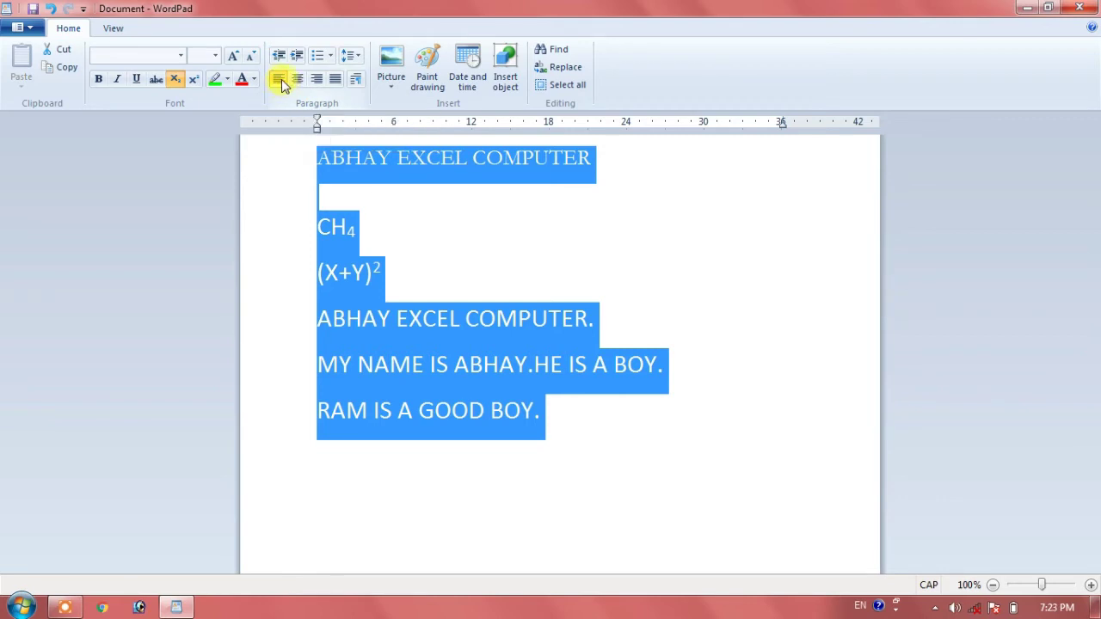
click(299, 83)
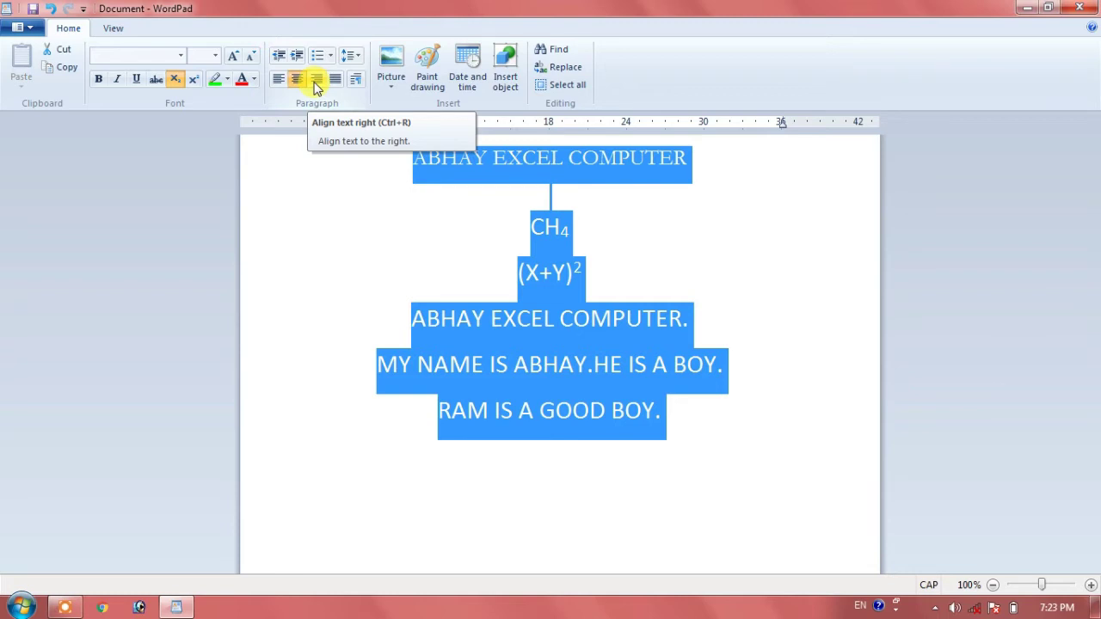
click(316, 82)
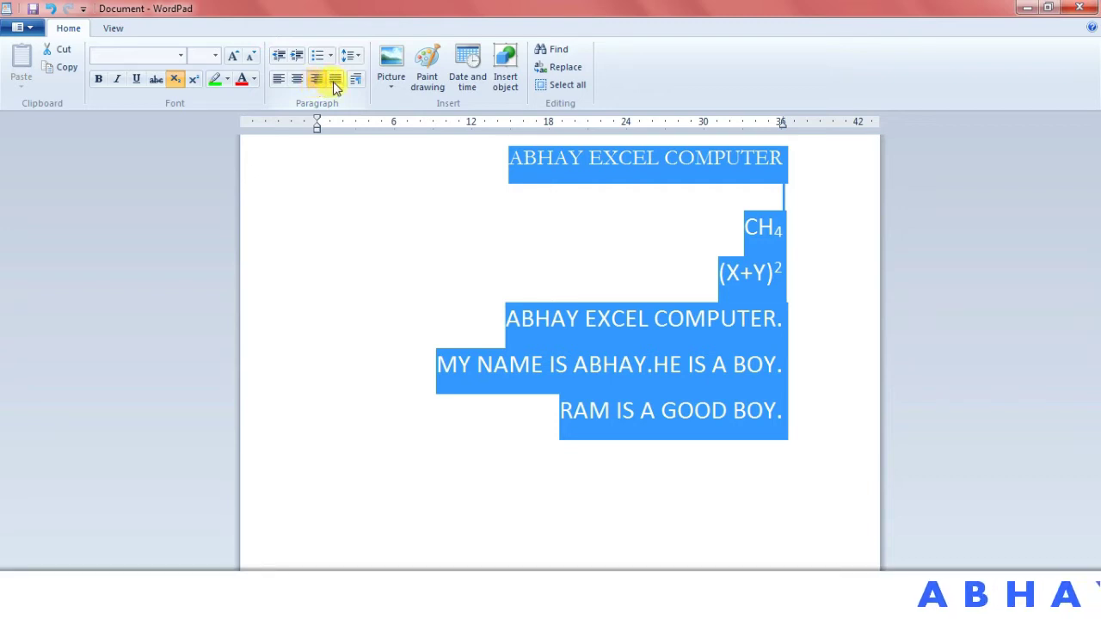
click(334, 80)
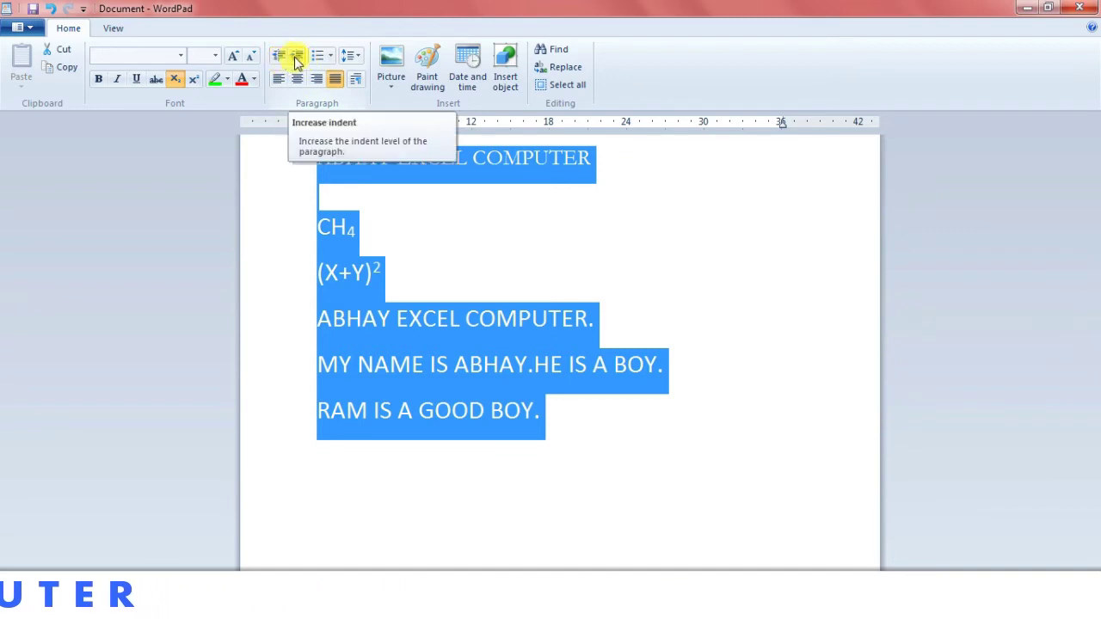
Step: Increase the indent of all lines by four steps
click(296, 56)
click(296, 57)
click(296, 57)
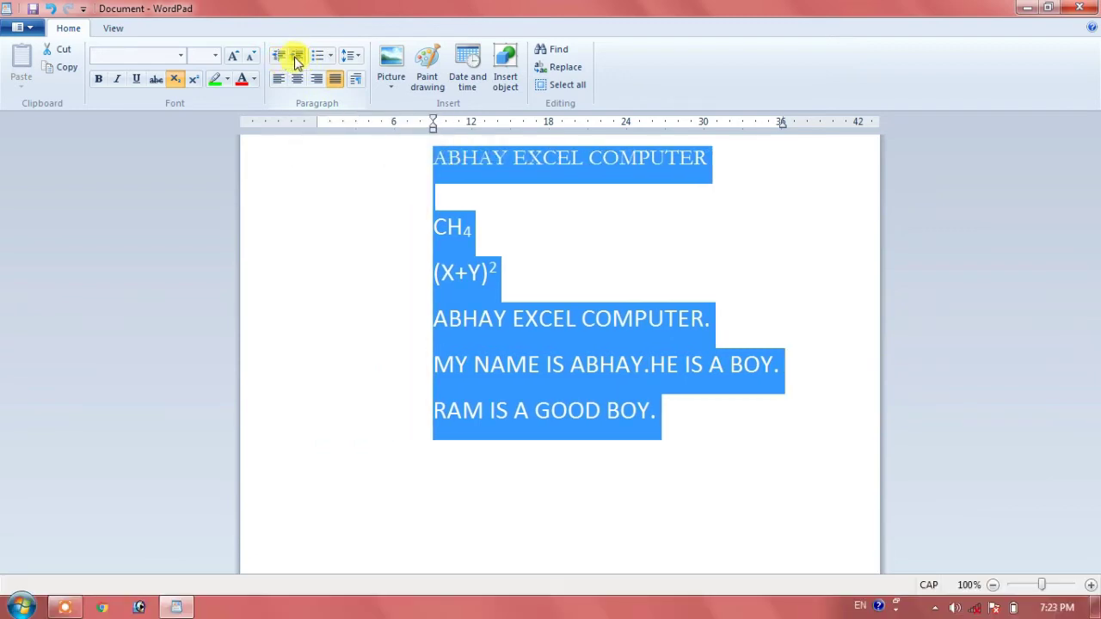
click(296, 57)
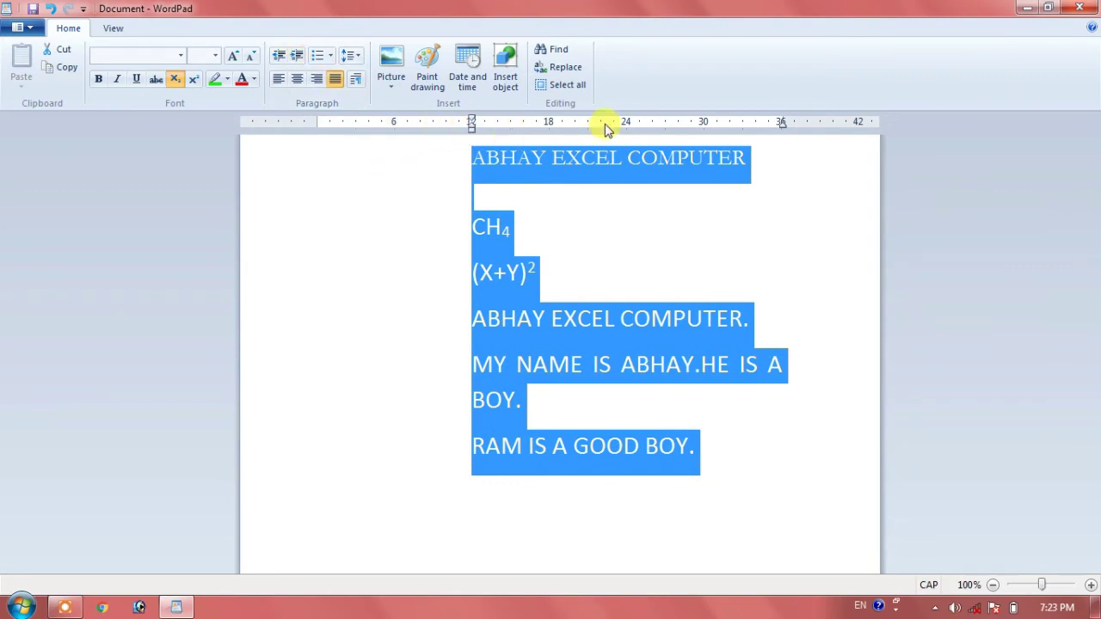
Step: Select the ABHAY EXCEL COMPUTER title line
click(368, 227)
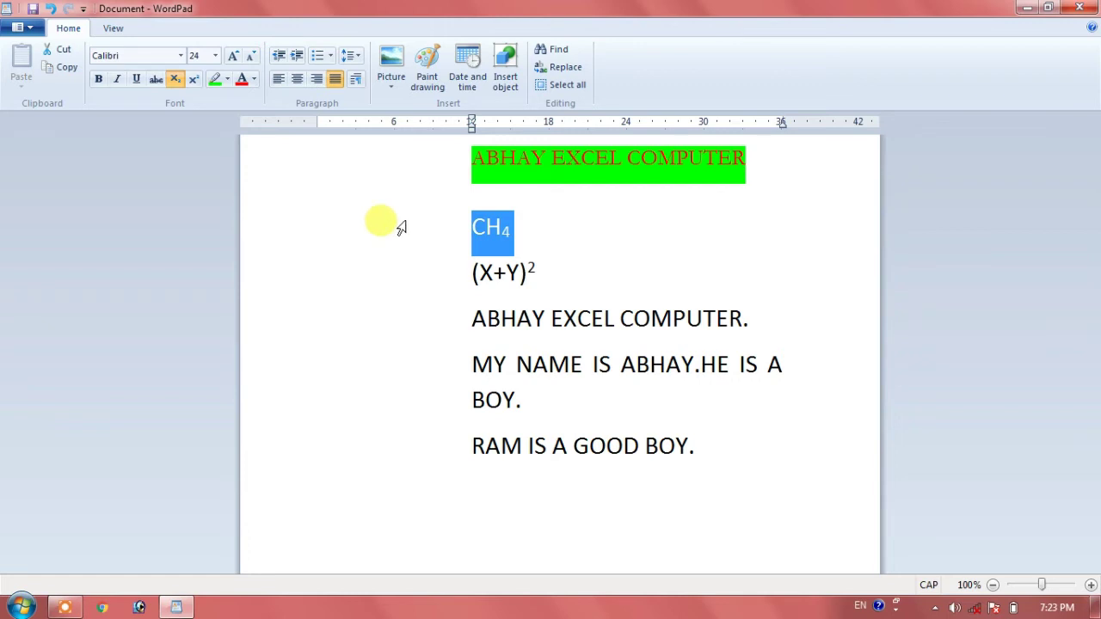
drag(253, 165, 411, 447)
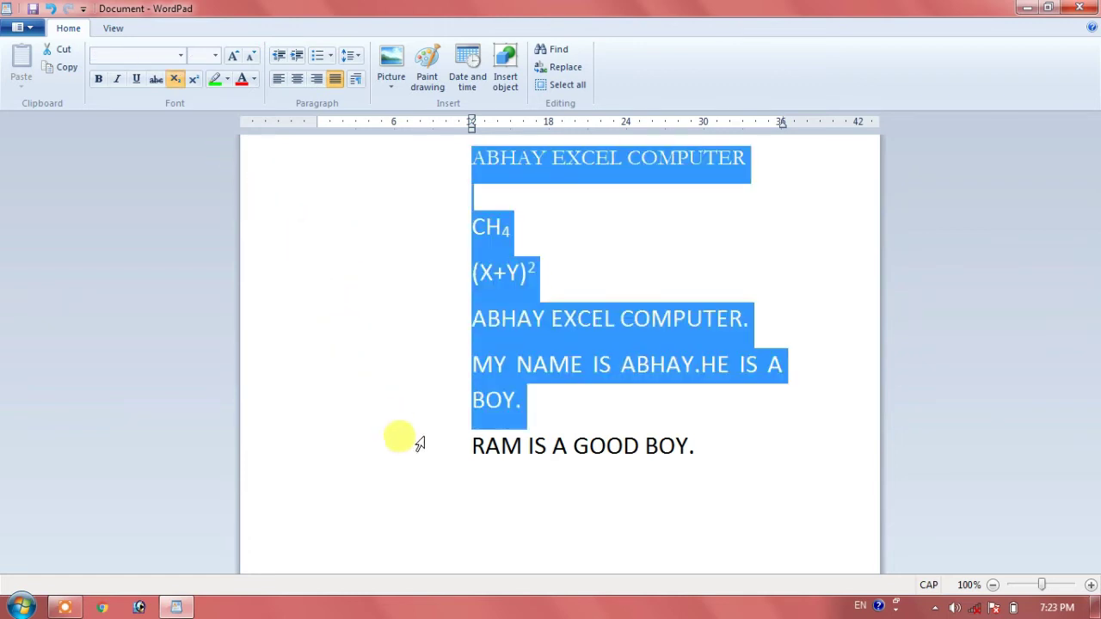
click(314, 230)
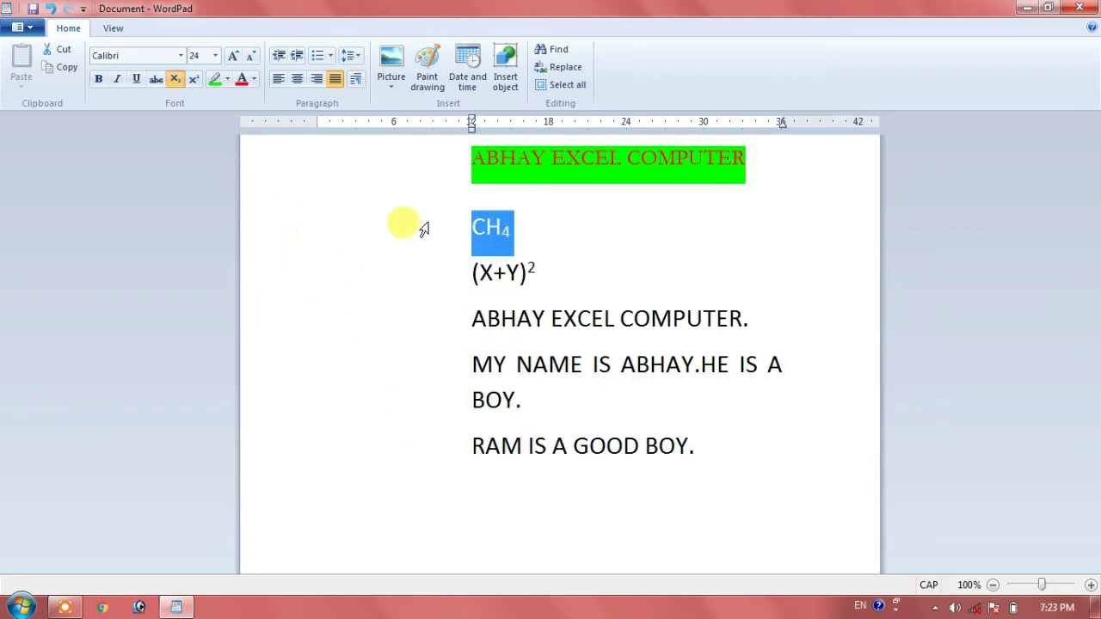
click(454, 171)
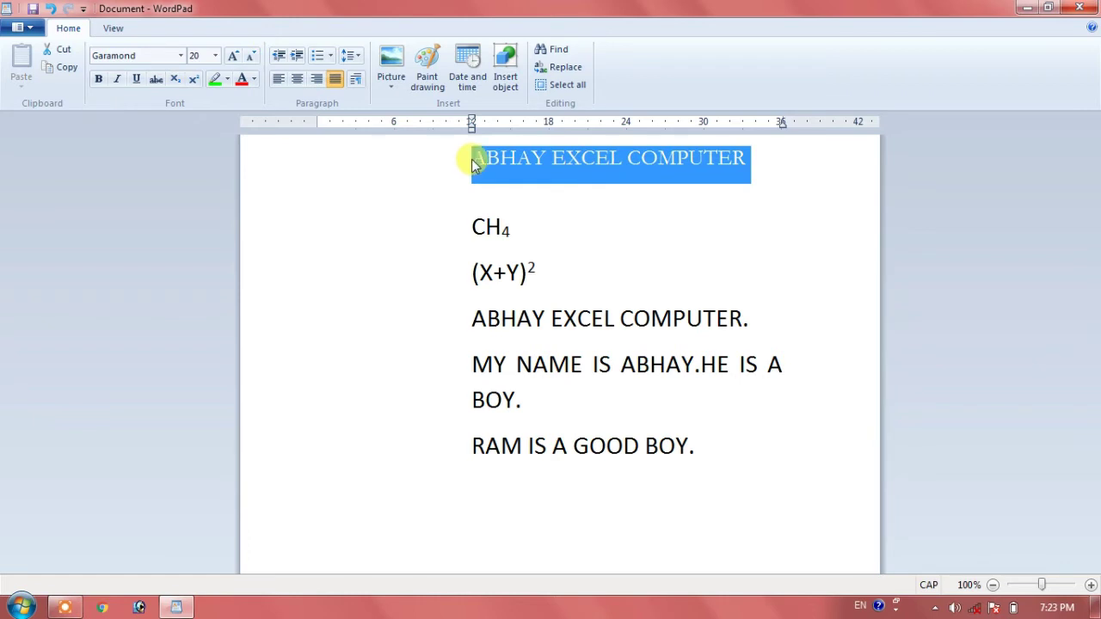
Step: Move the title line back four indent steps to the left
click(471, 164)
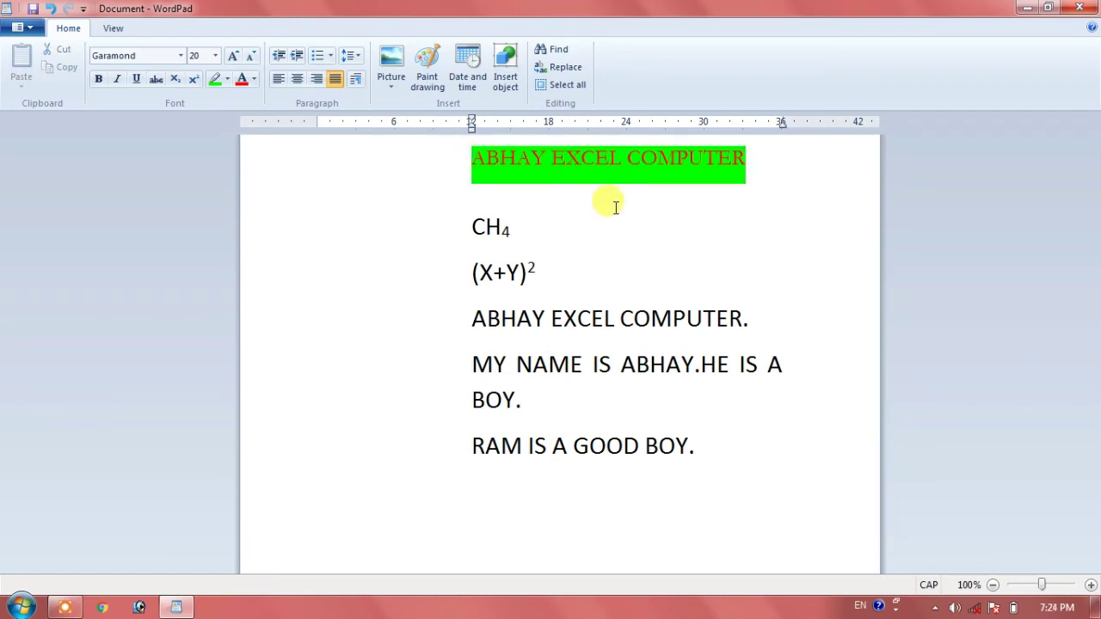
click(279, 59)
click(280, 60)
click(279, 60)
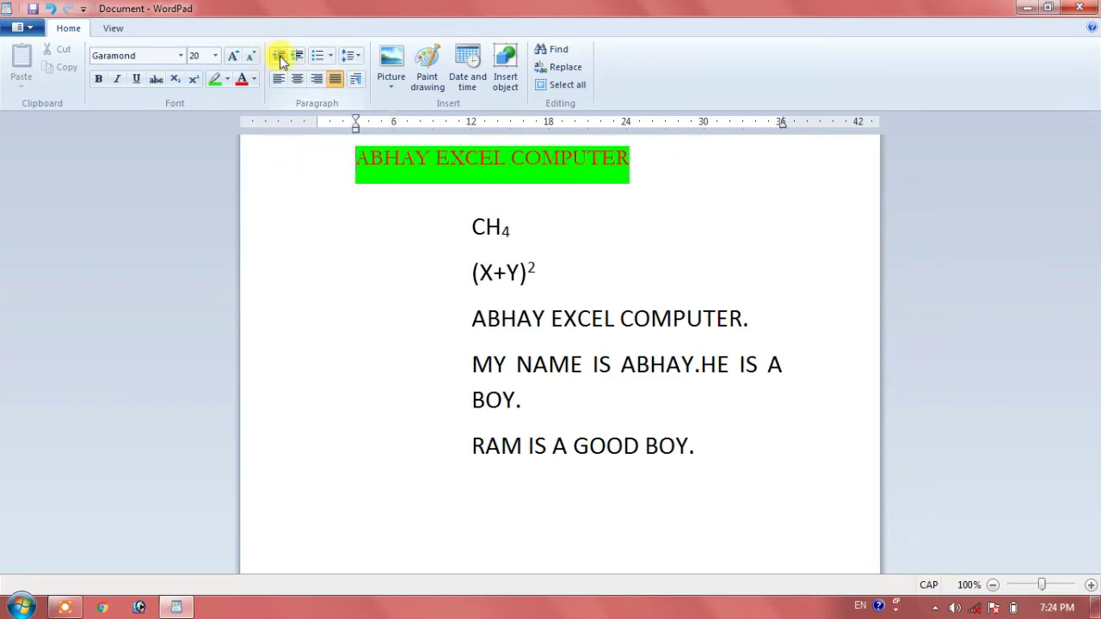
click(281, 61)
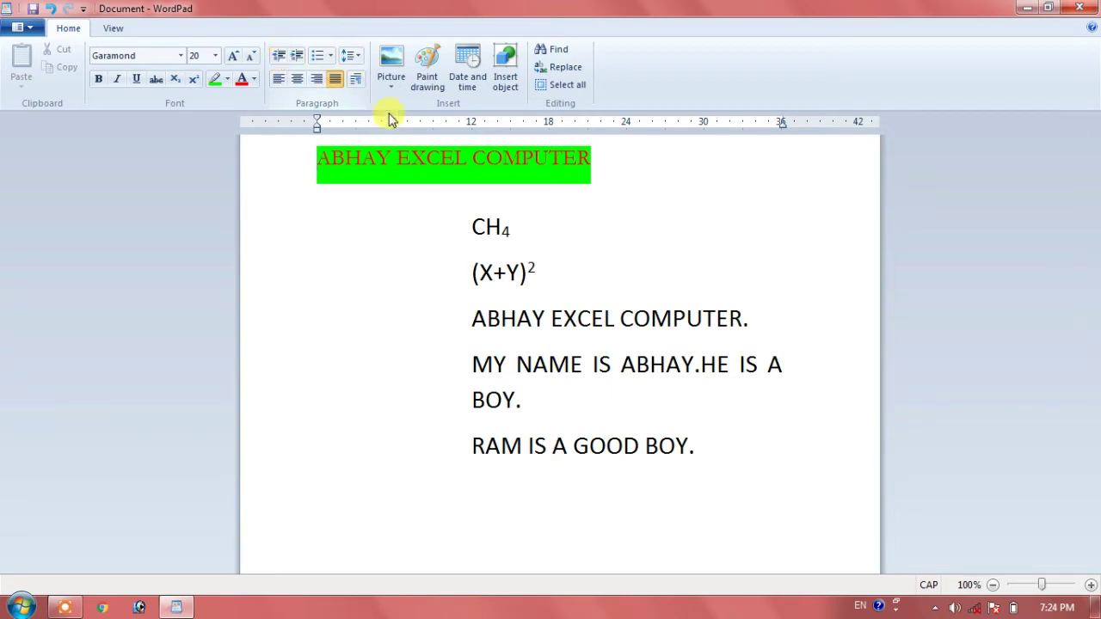
click(337, 74)
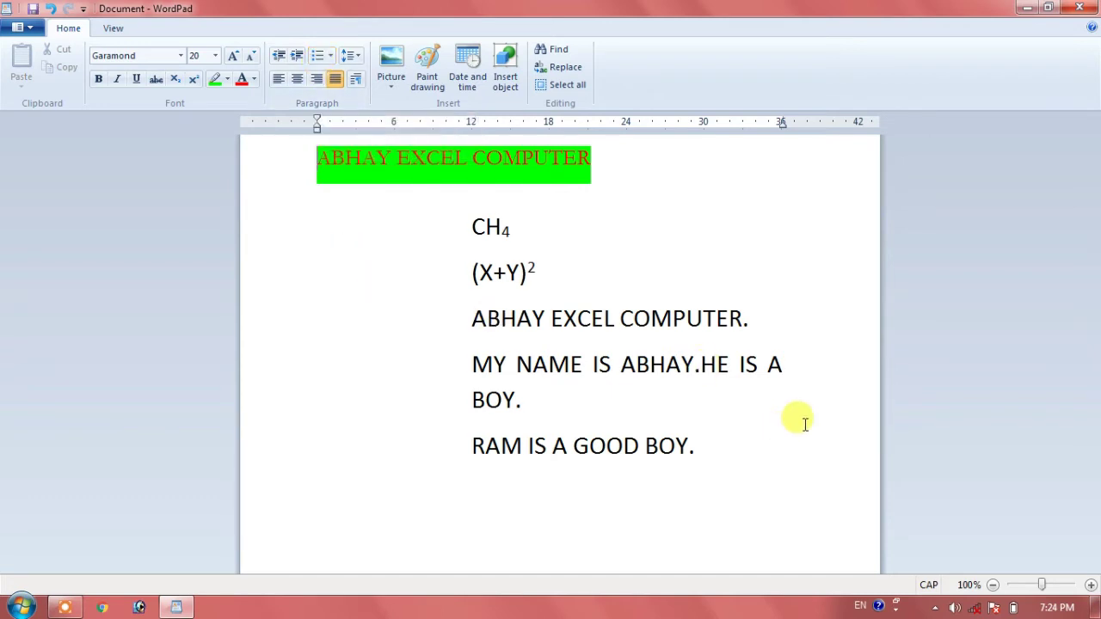
Step: Add an empty line after the last sentence and unindent the lines from CH4 down
click(745, 438)
key(Return)
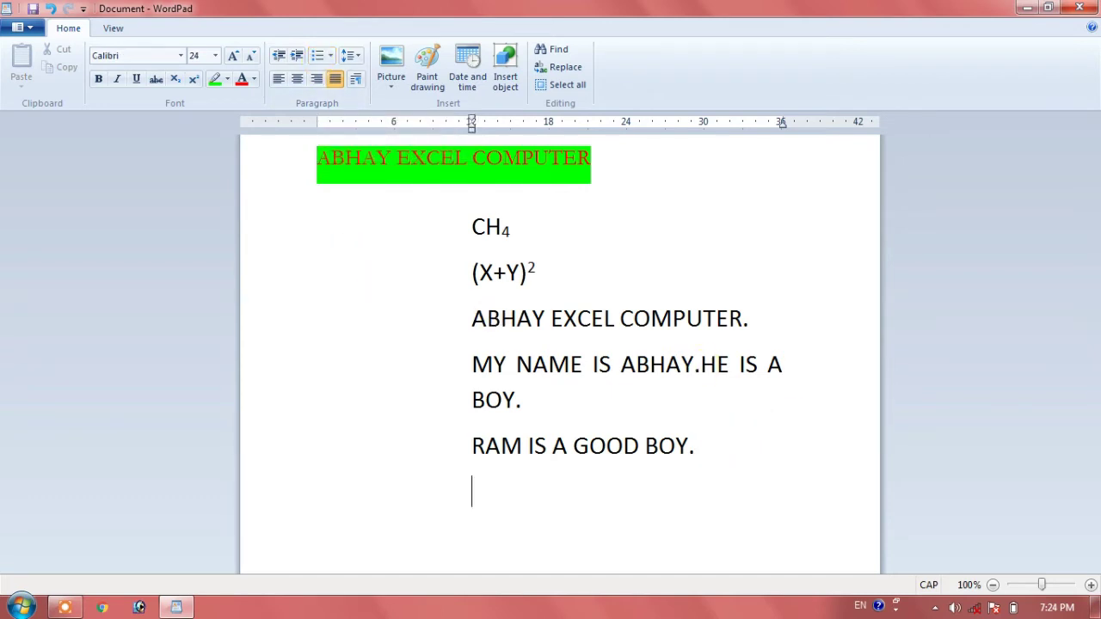
drag(469, 207, 659, 463)
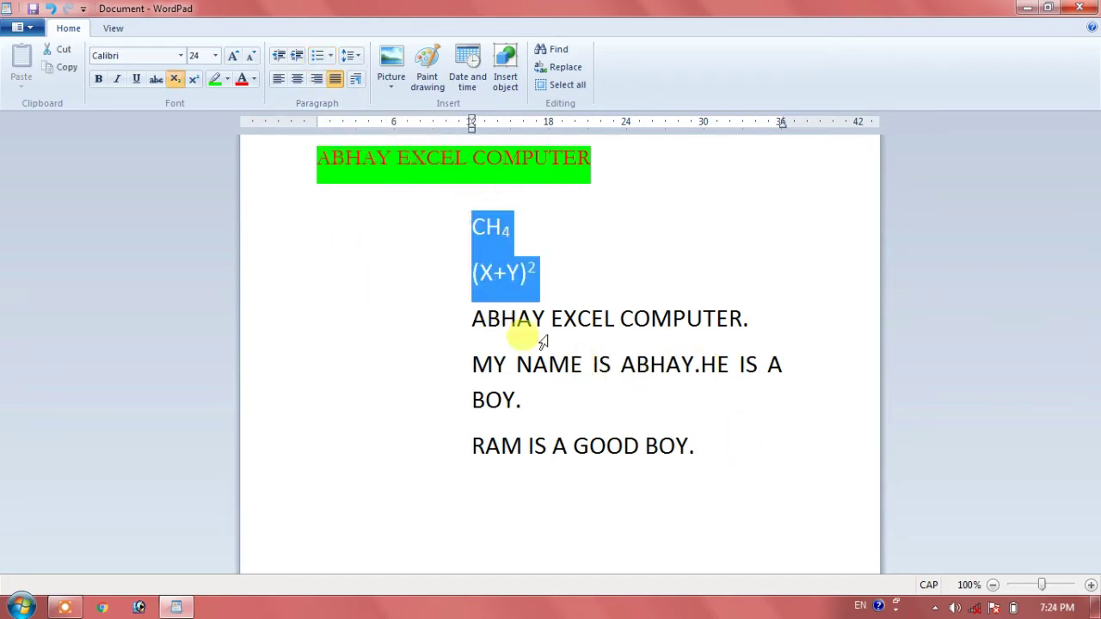
click(283, 55)
click(283, 55)
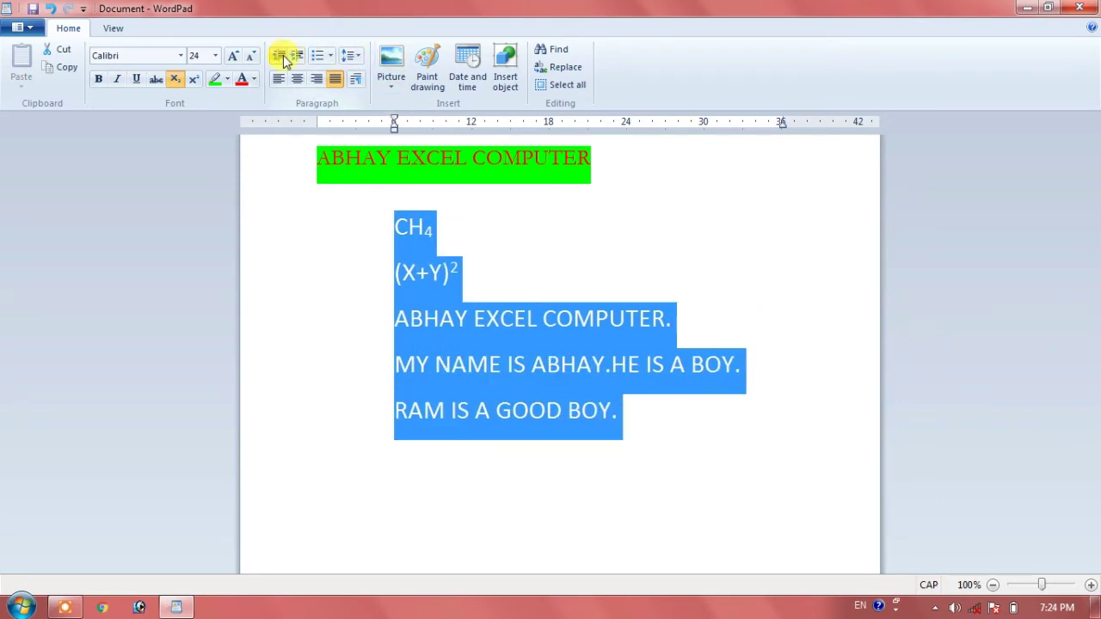
click(283, 55)
click(283, 55)
click(320, 460)
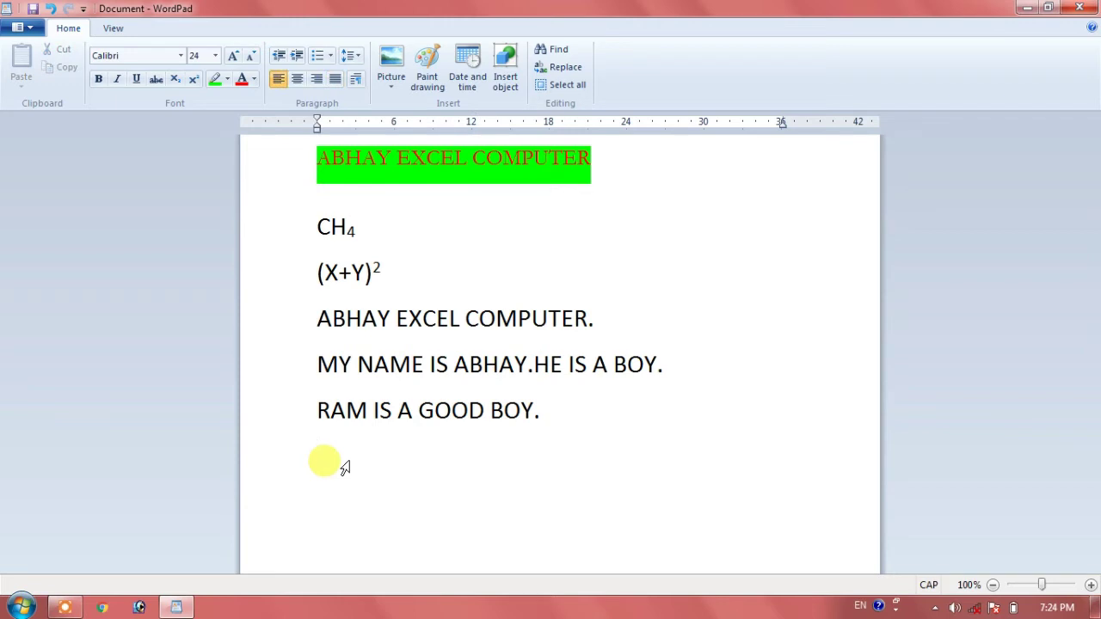
Step: Type three hand-numbered lines, 1- to 3-, each with a first name, then start a new line
text(1)
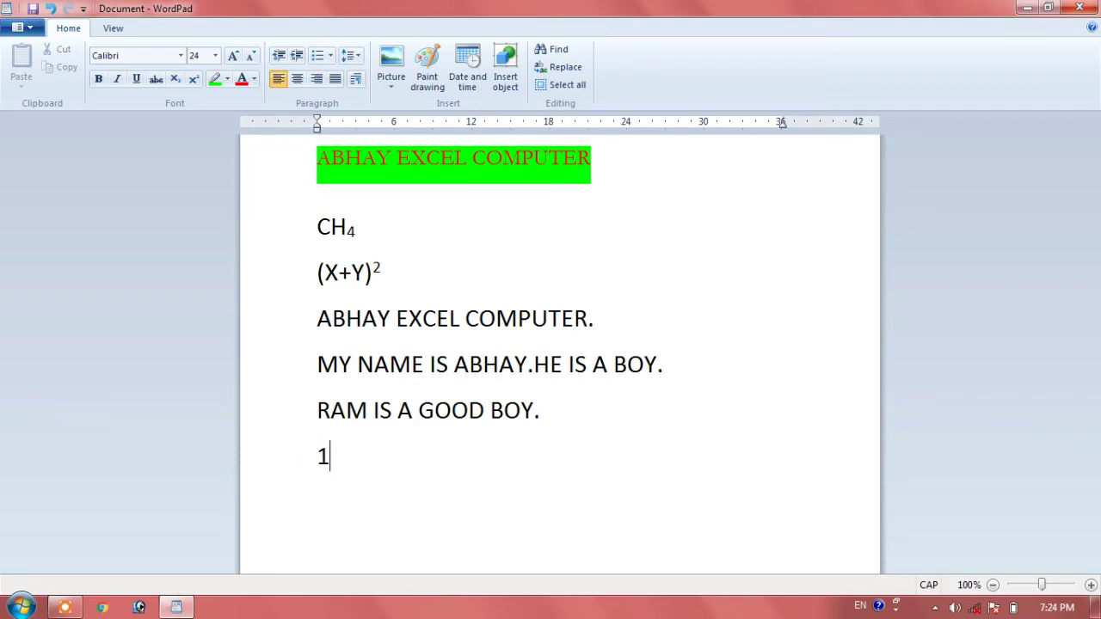
text(-ABHAY )
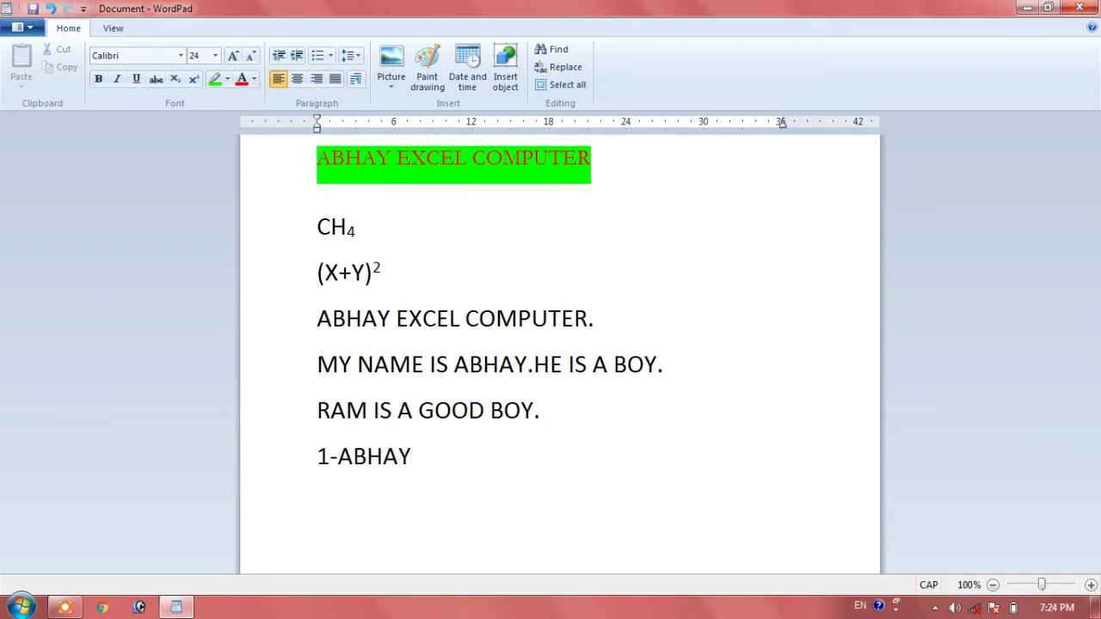
text(2-)
text(DEEPAK )
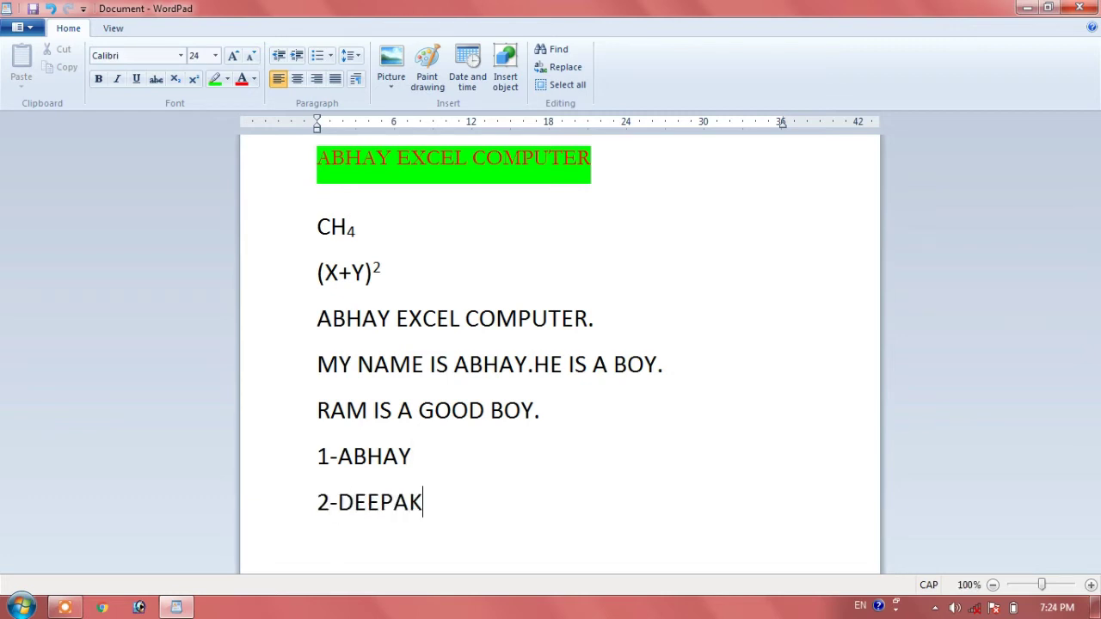
text(3-RA)
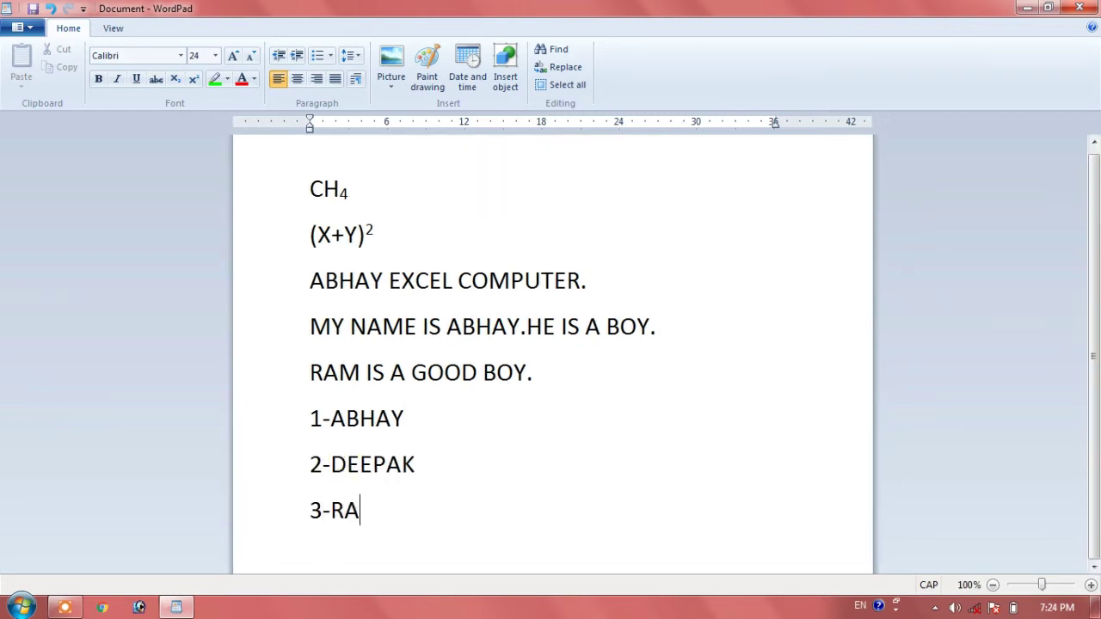
text(HUL;)
key(BackSpace)
key(Return)
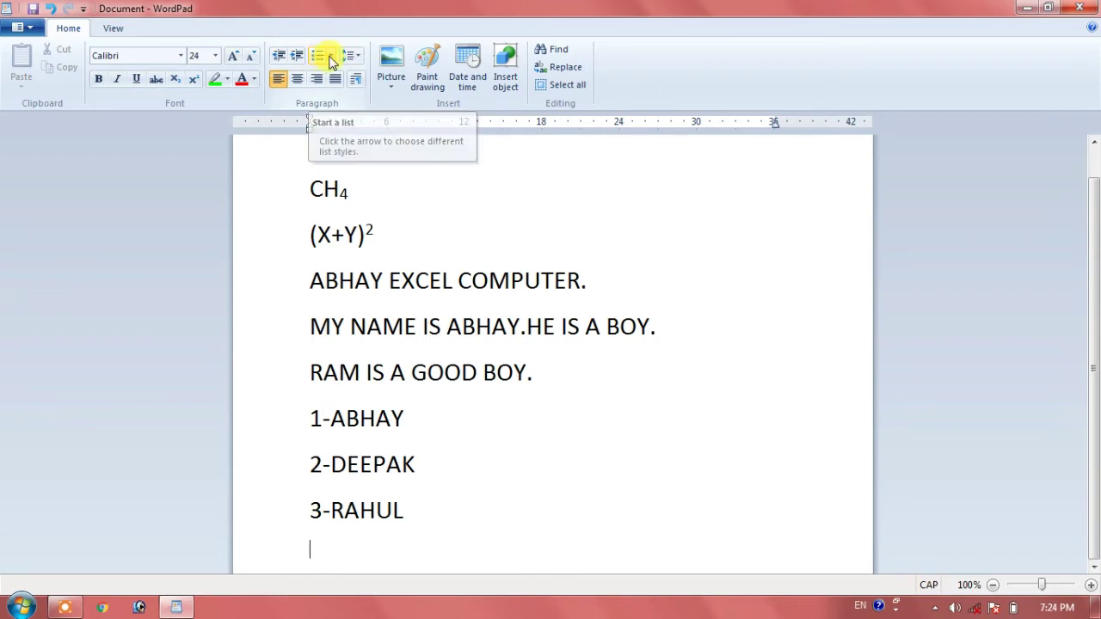
Step: Start an I. II. III. Roman-numeral list and enter four first names as items I–IV
click(329, 57)
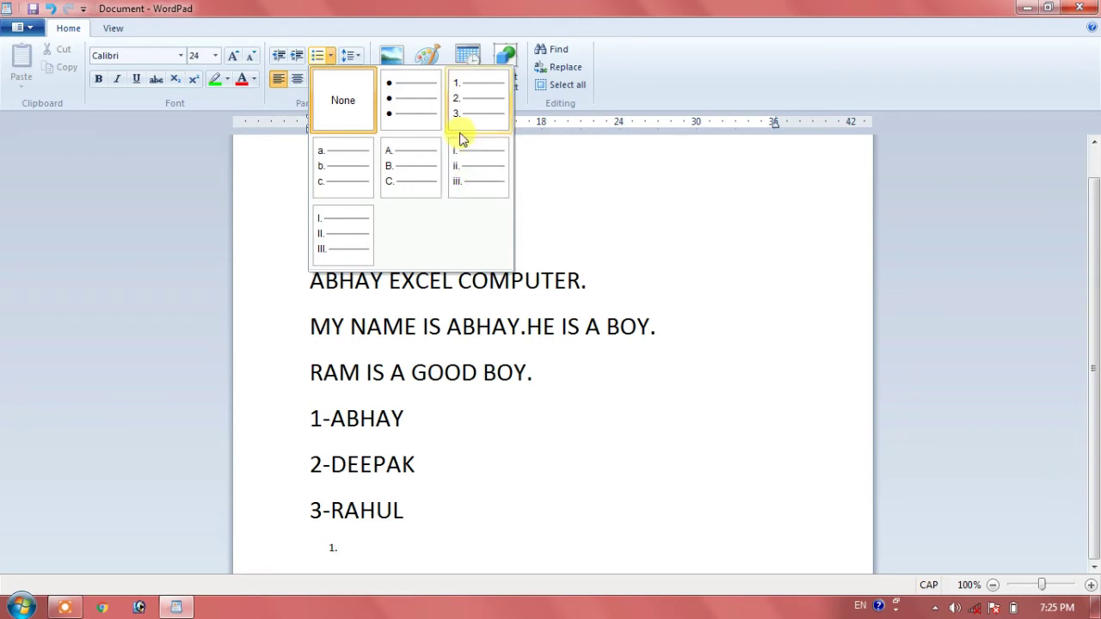
click(344, 245)
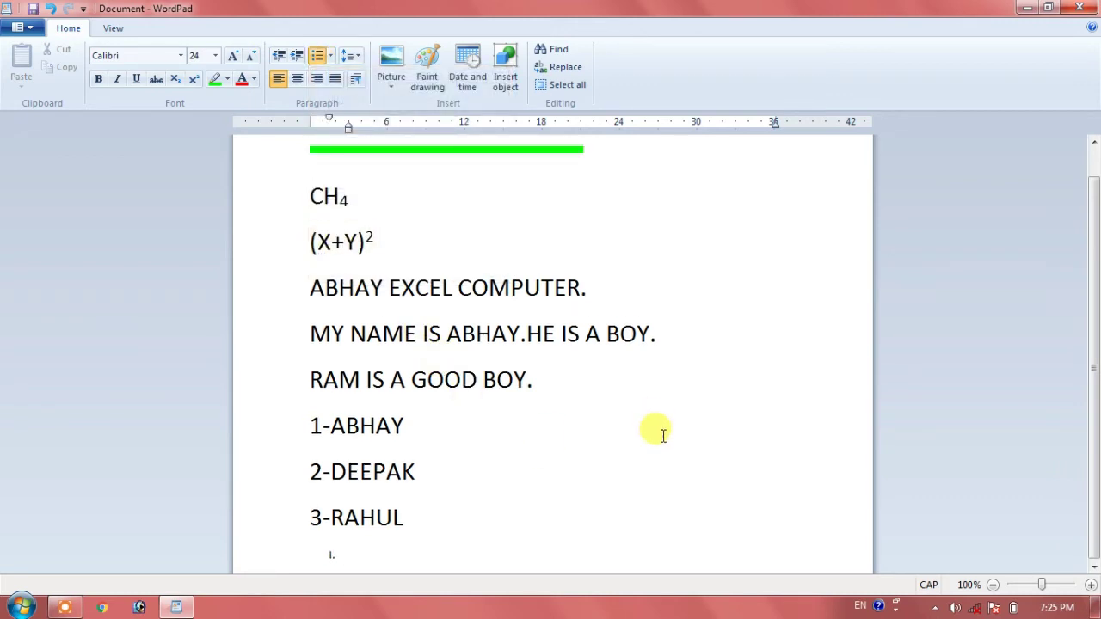
text(ABHAY)
key(Return)
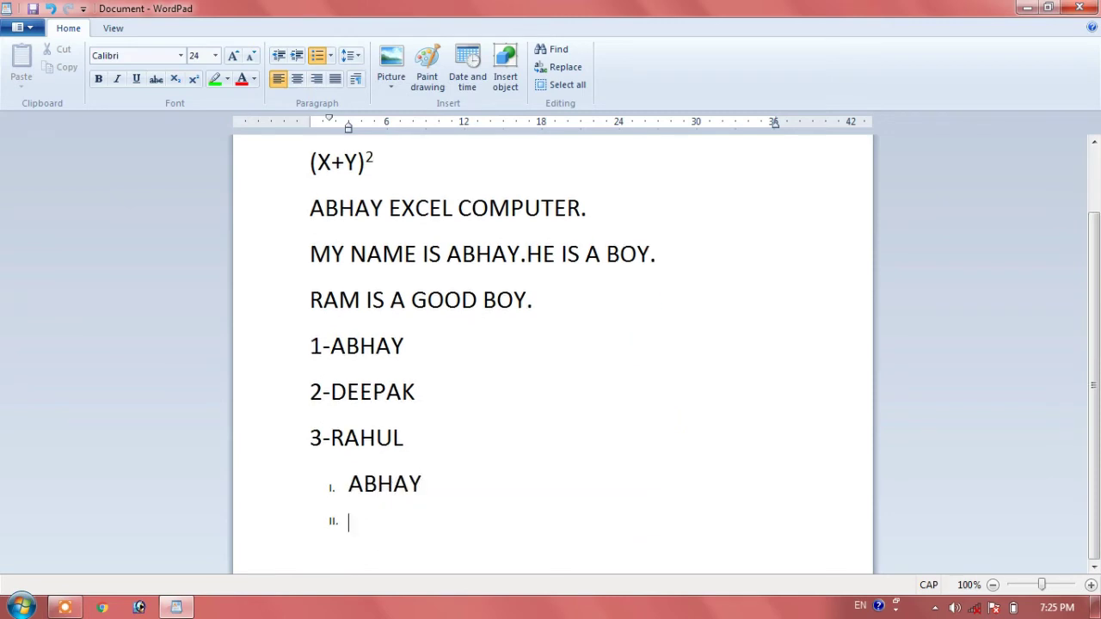
text(D)
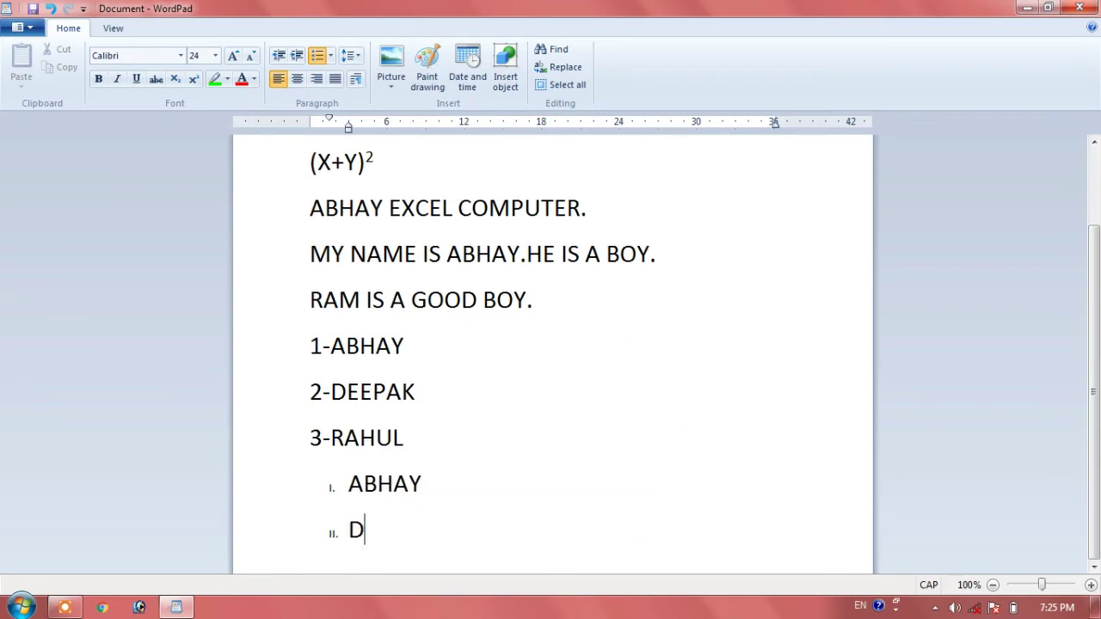
text(EEPAK)
key(Return)
text(R)
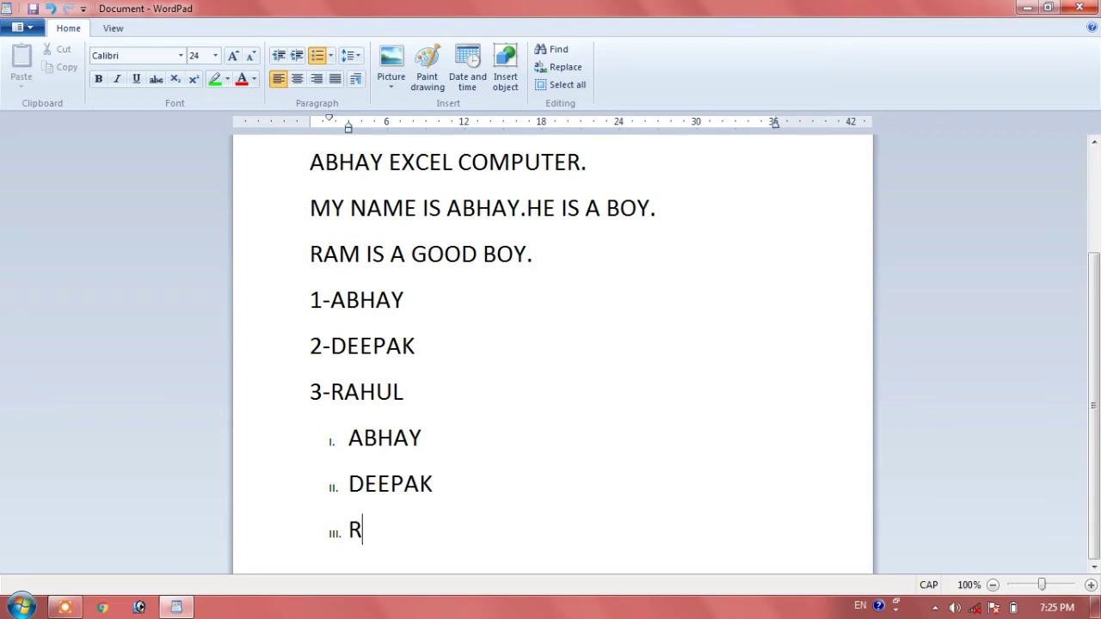
text(AHUL)
key(Return)
text(A)
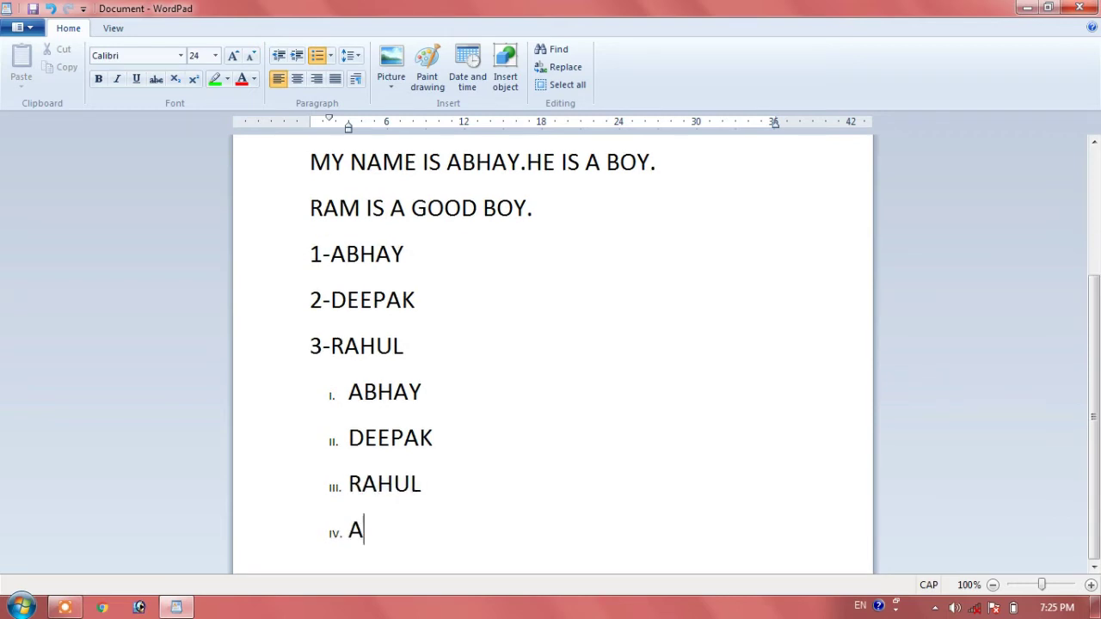
text(JAY)
Step: Add a fifth list item and switch it to a bullet
key(Return)
text(])
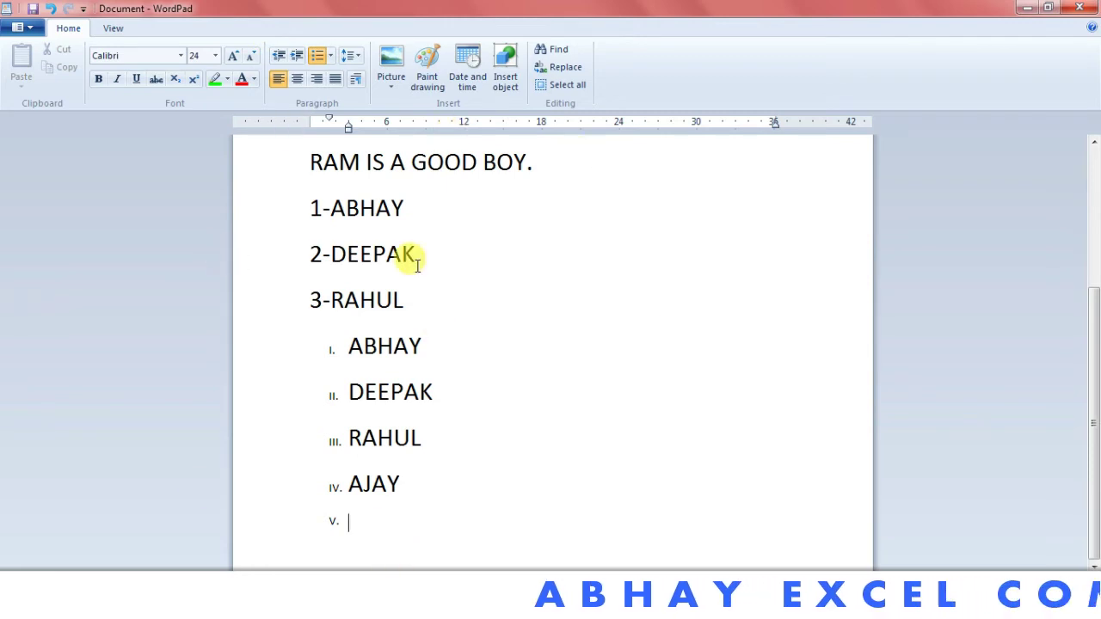
click(336, 52)
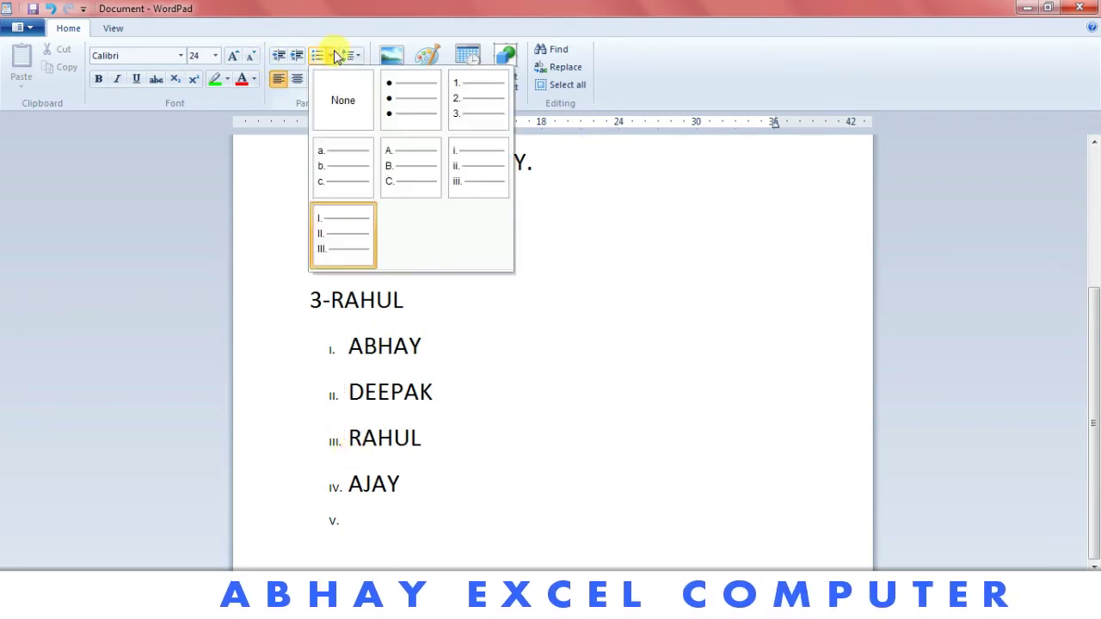
click(400, 99)
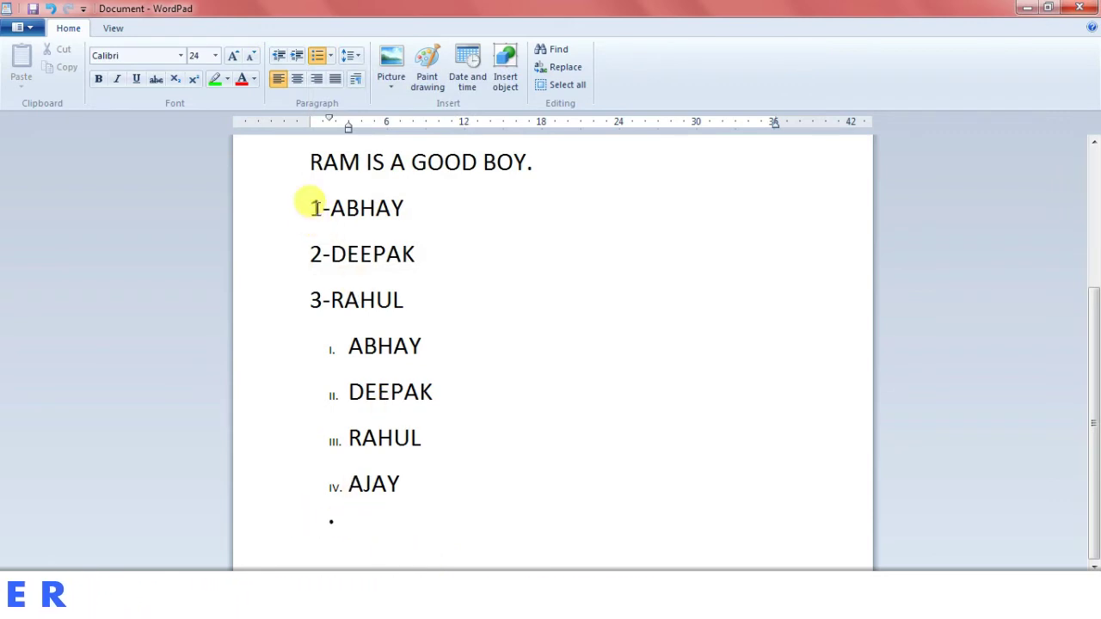
click(353, 57)
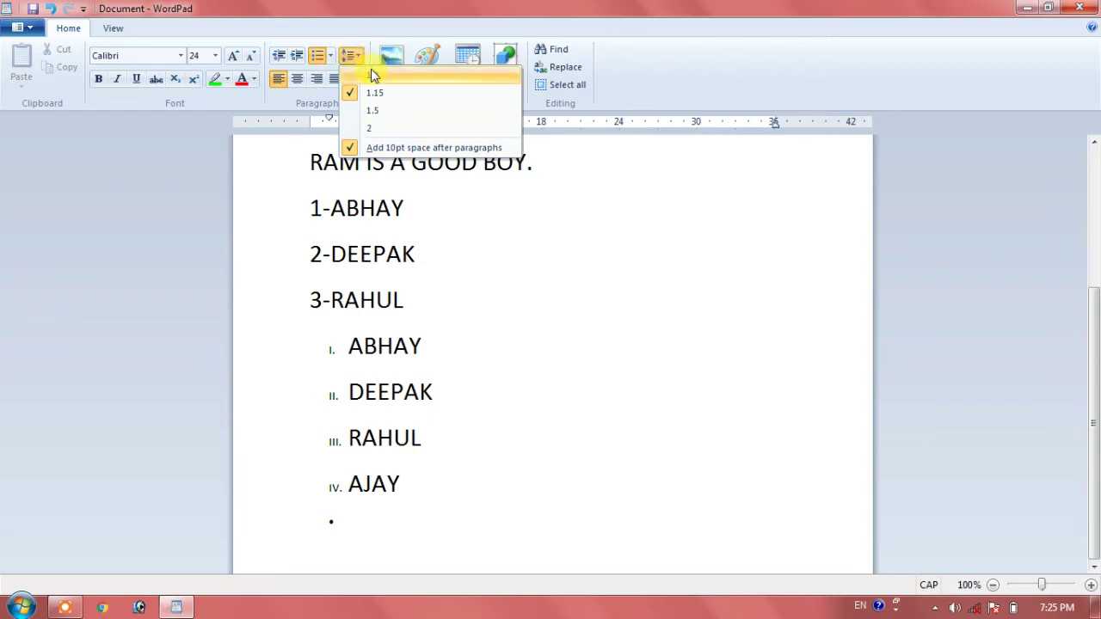
Step: Select all the text and apply 1.0 line spacing
click(374, 74)
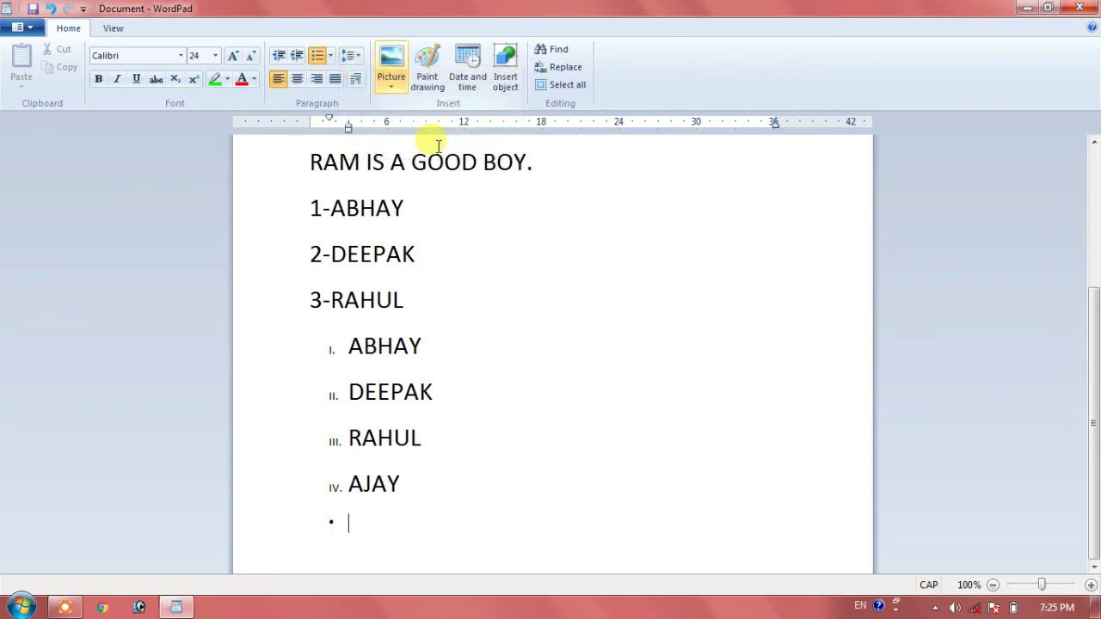
scroll(362, 278, up, 5)
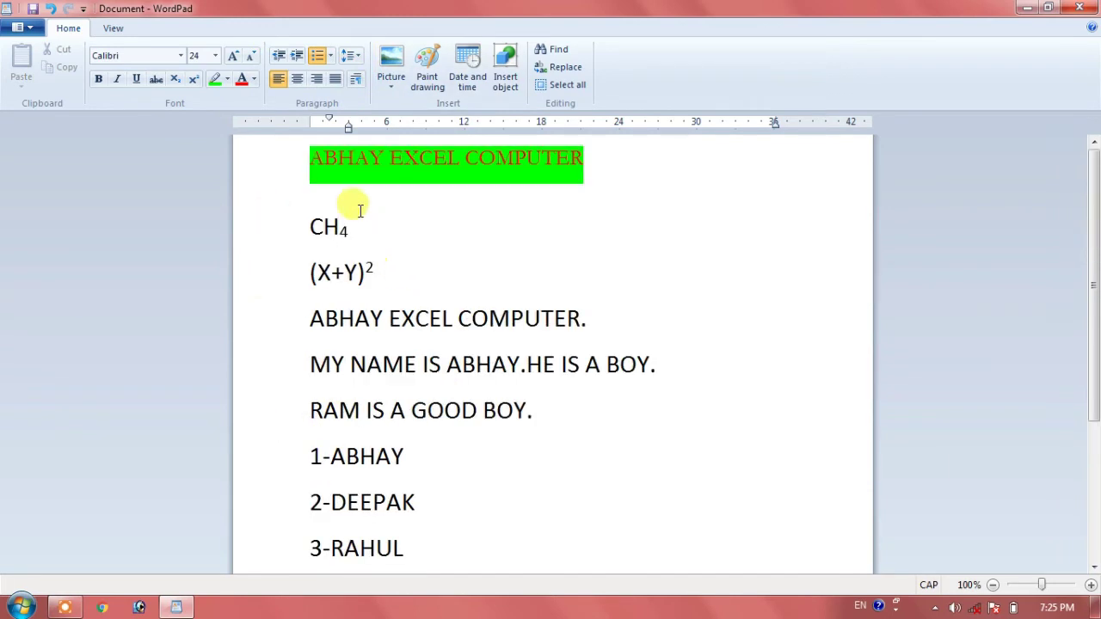
drag(312, 176, 590, 590)
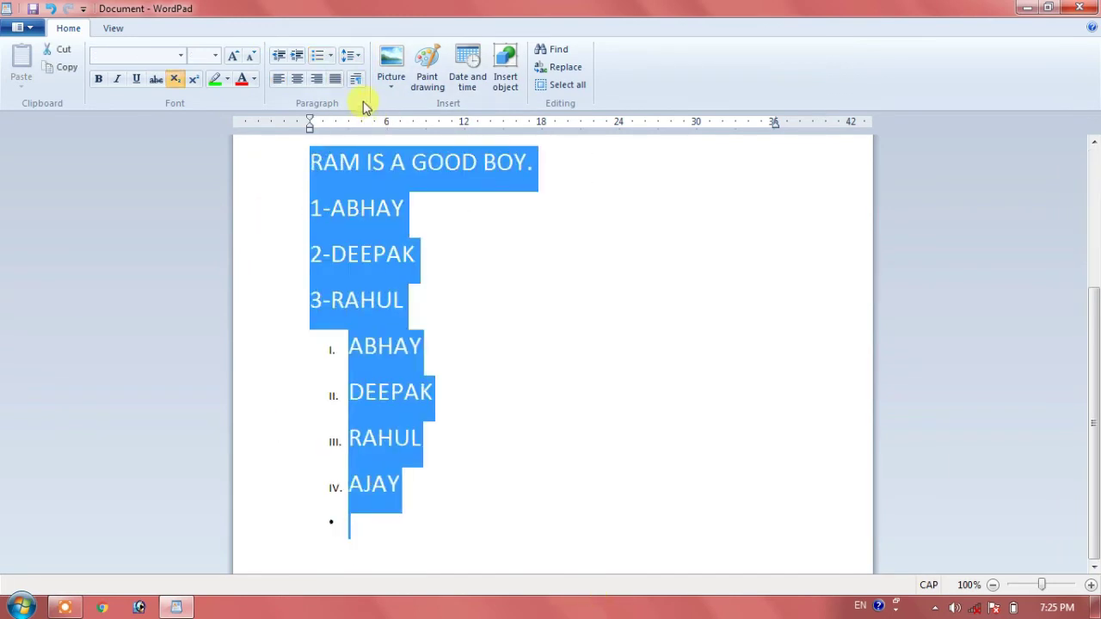
click(351, 60)
click(371, 76)
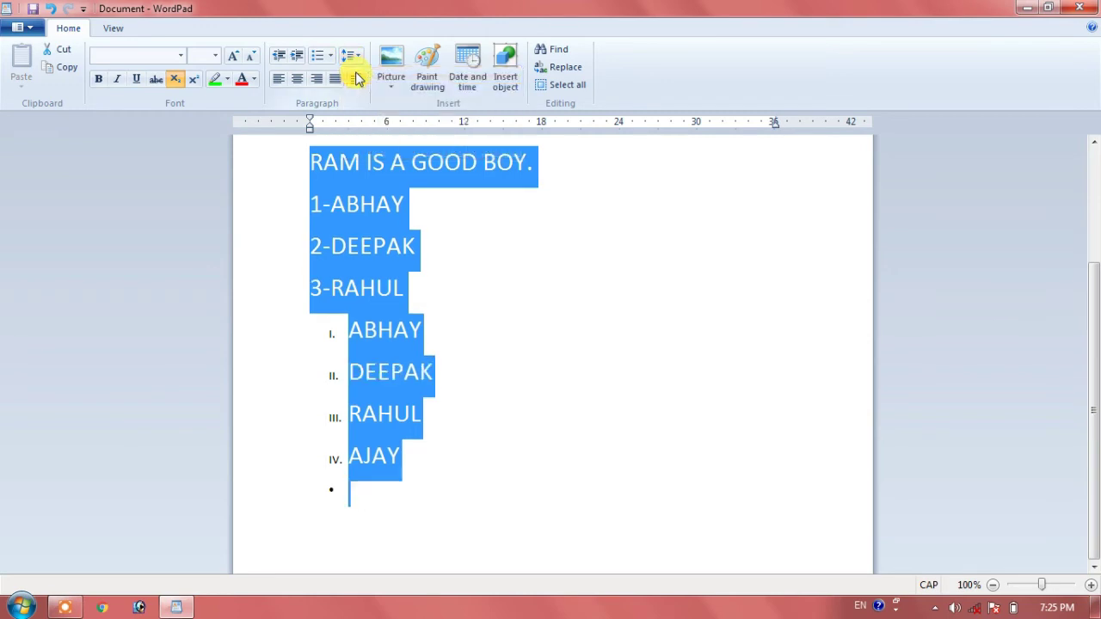
Step: Try 1.5 line spacing, revert to 1.0, and close the Paragraph dialog unchanged
scroll(444, 226, up, 3)
scroll(444, 226, up, 1)
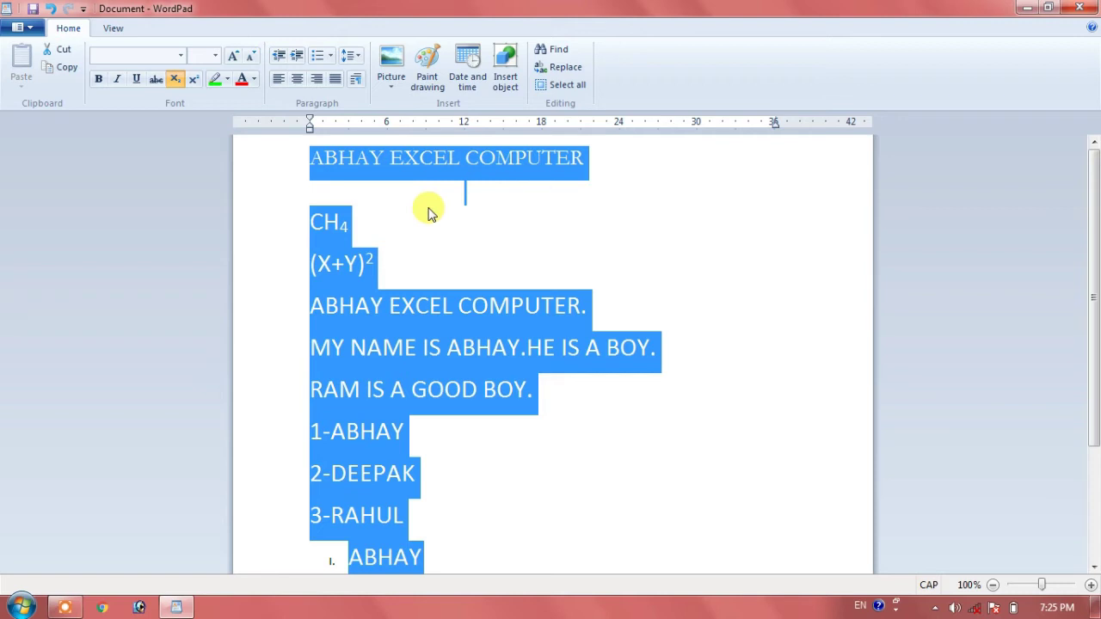
click(351, 56)
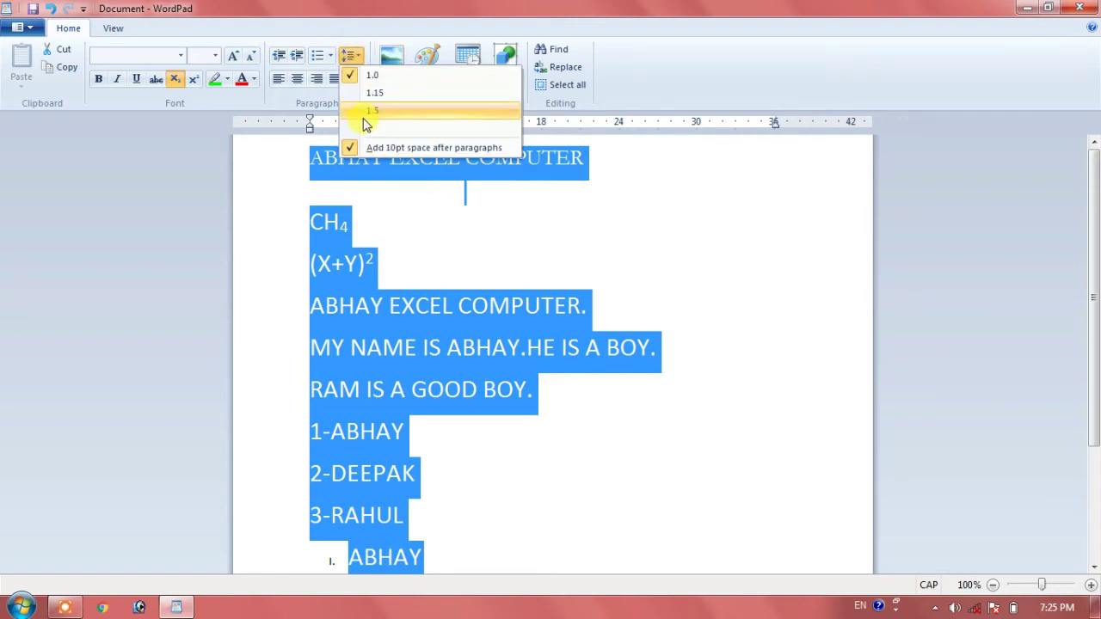
click(366, 127)
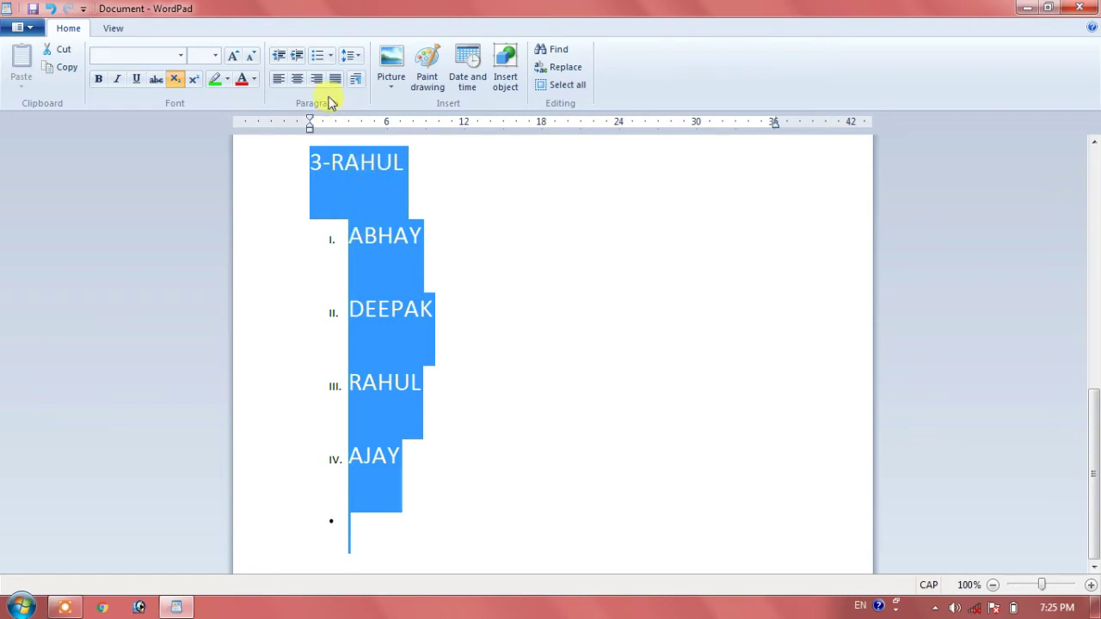
click(352, 56)
click(358, 74)
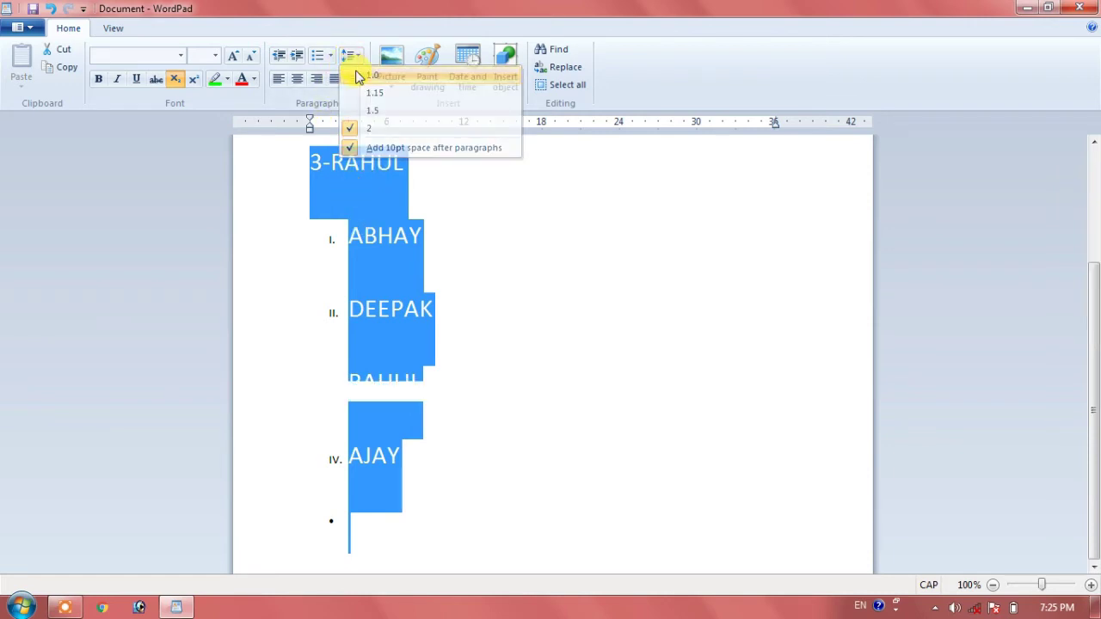
click(355, 79)
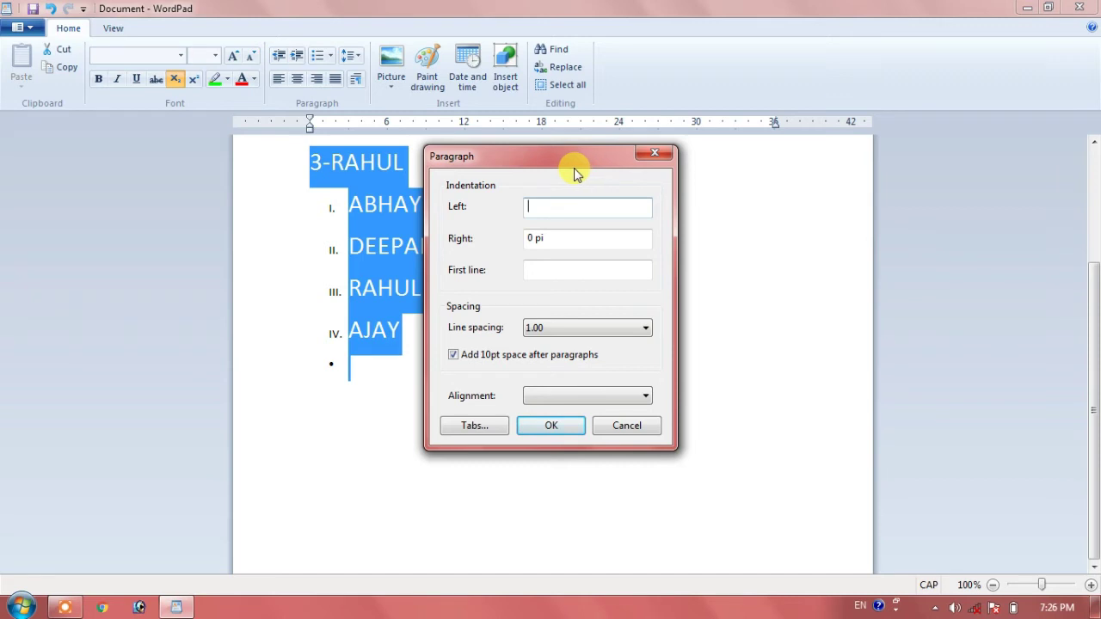
click(657, 153)
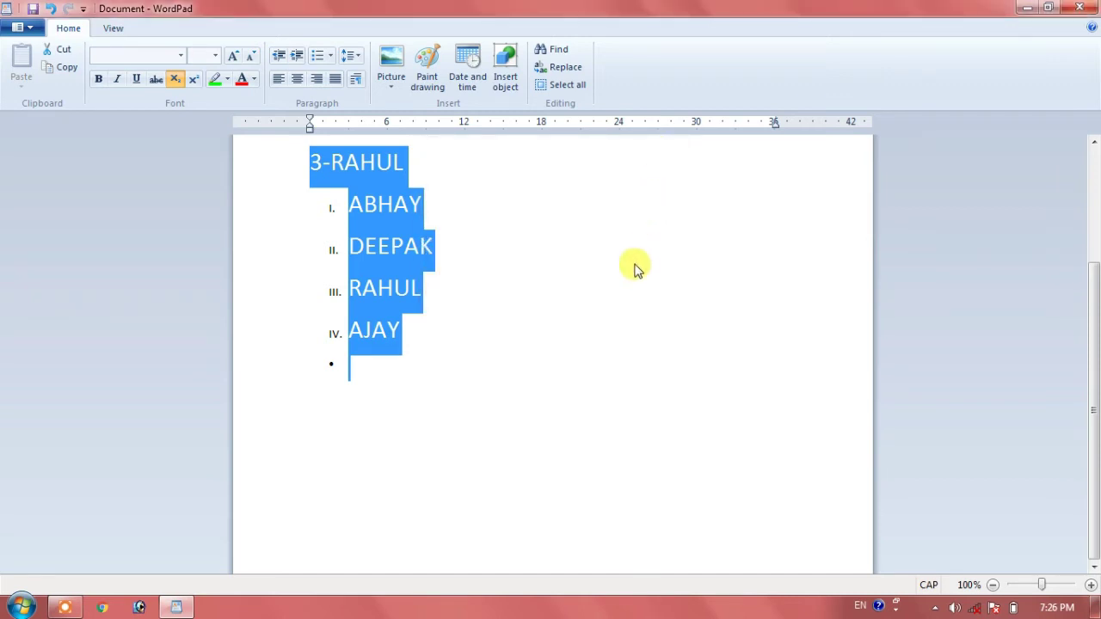
Step: Delete all the selected text, leaving the page blank
scroll(634, 271, up, 5)
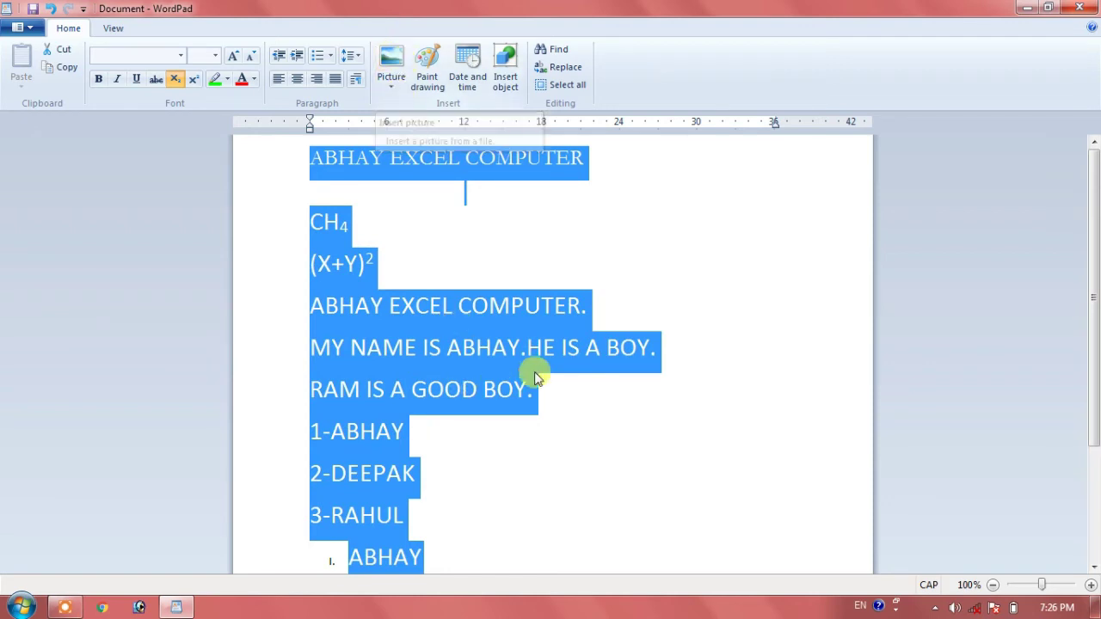
key(Delete)
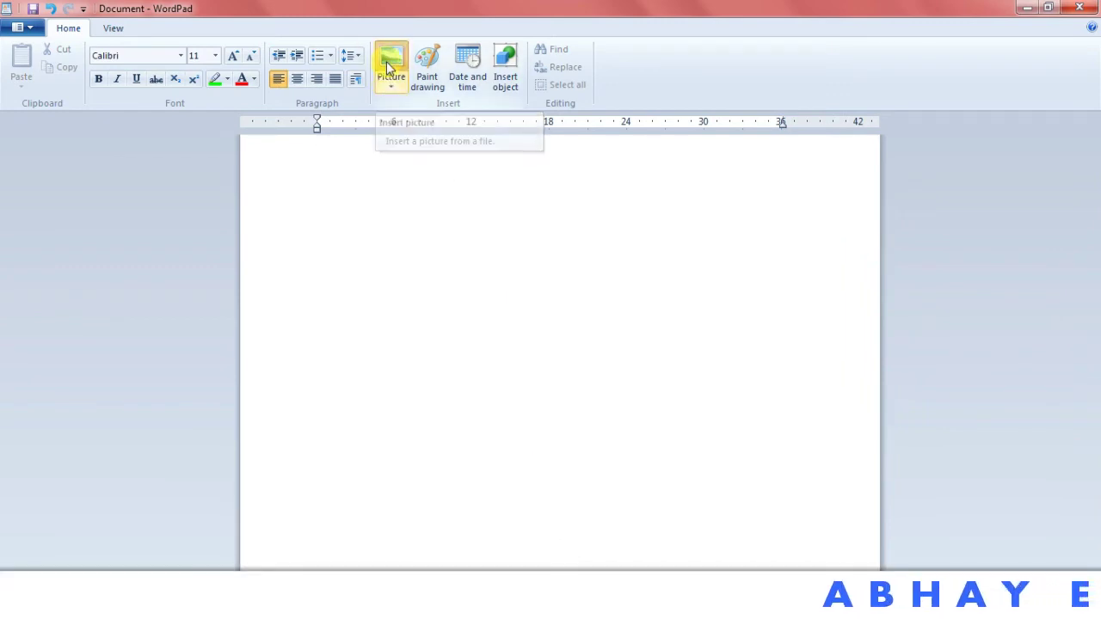
Step: Insert the butterfly picture from the Downloads folder and deselect it
click(387, 62)
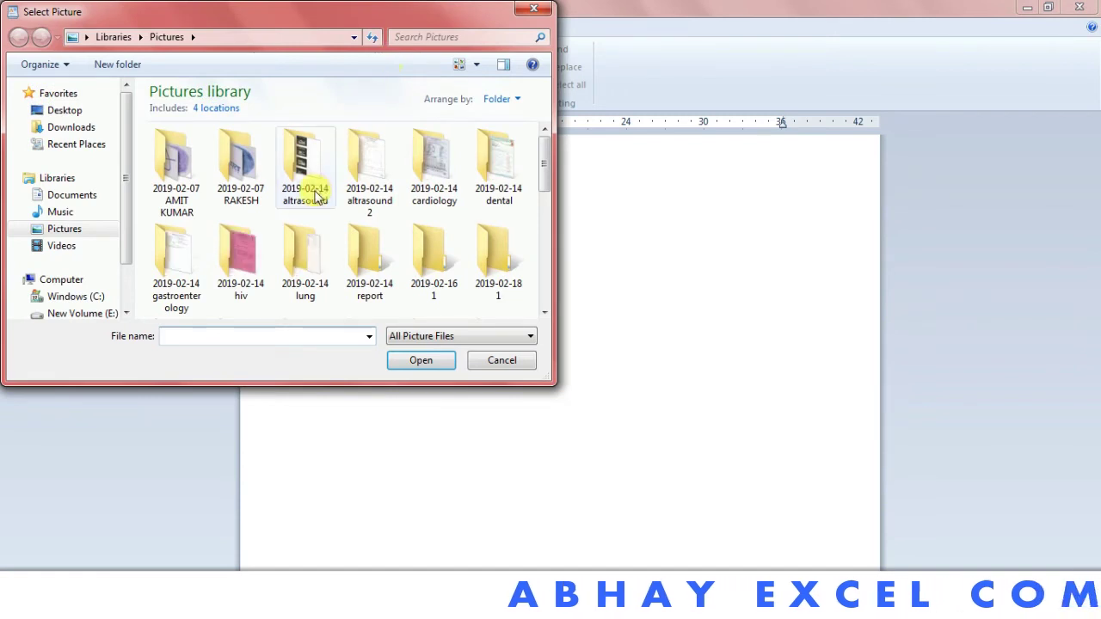
click(49, 130)
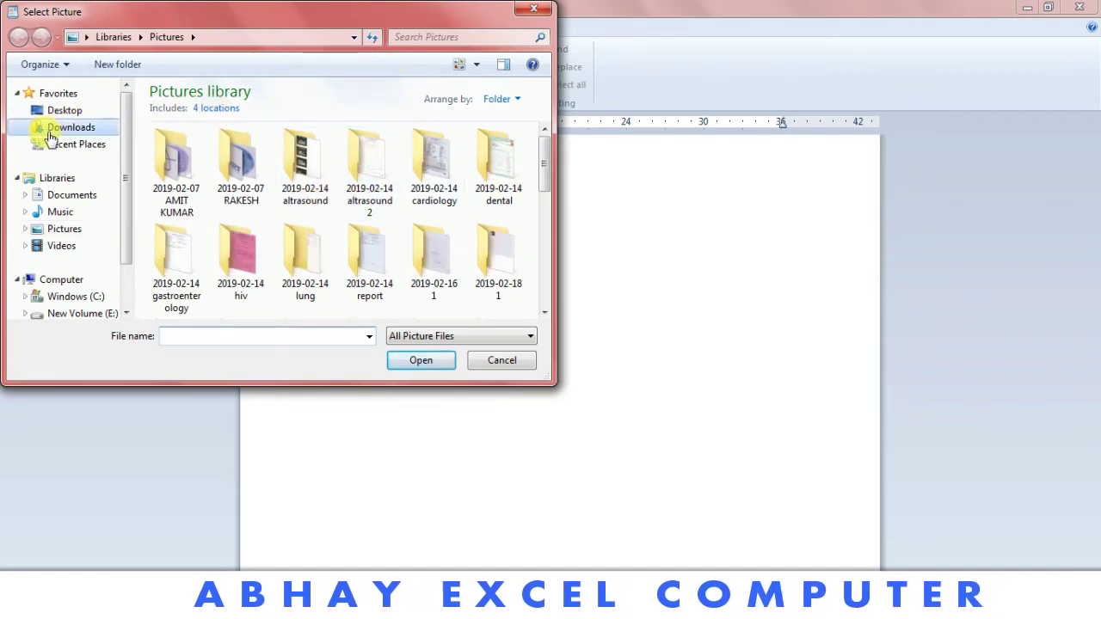
double_click(393, 210)
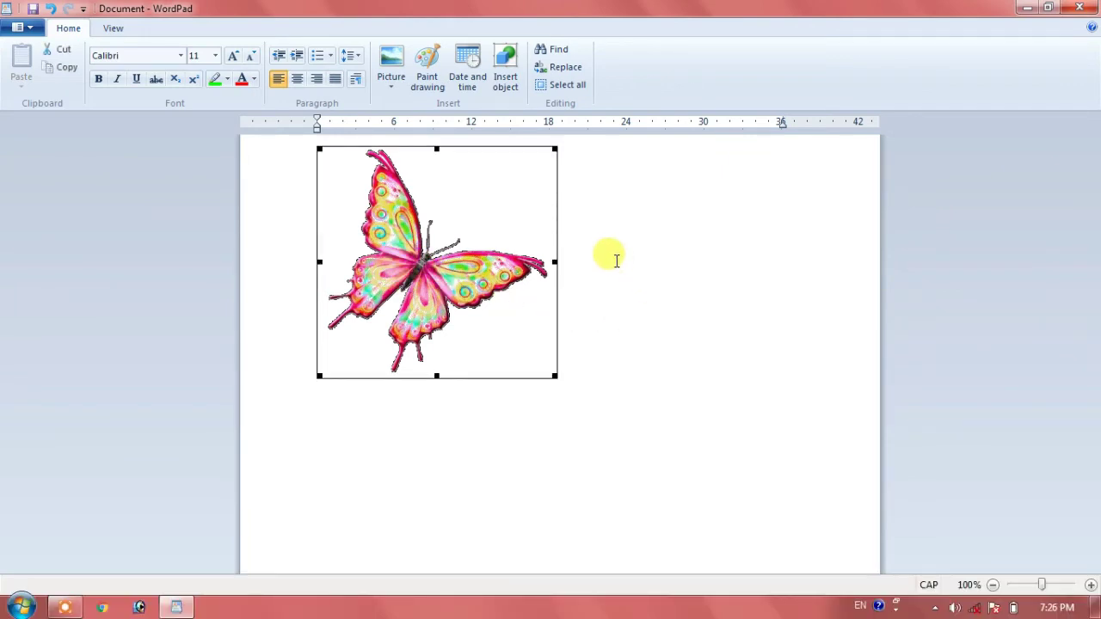
click(641, 379)
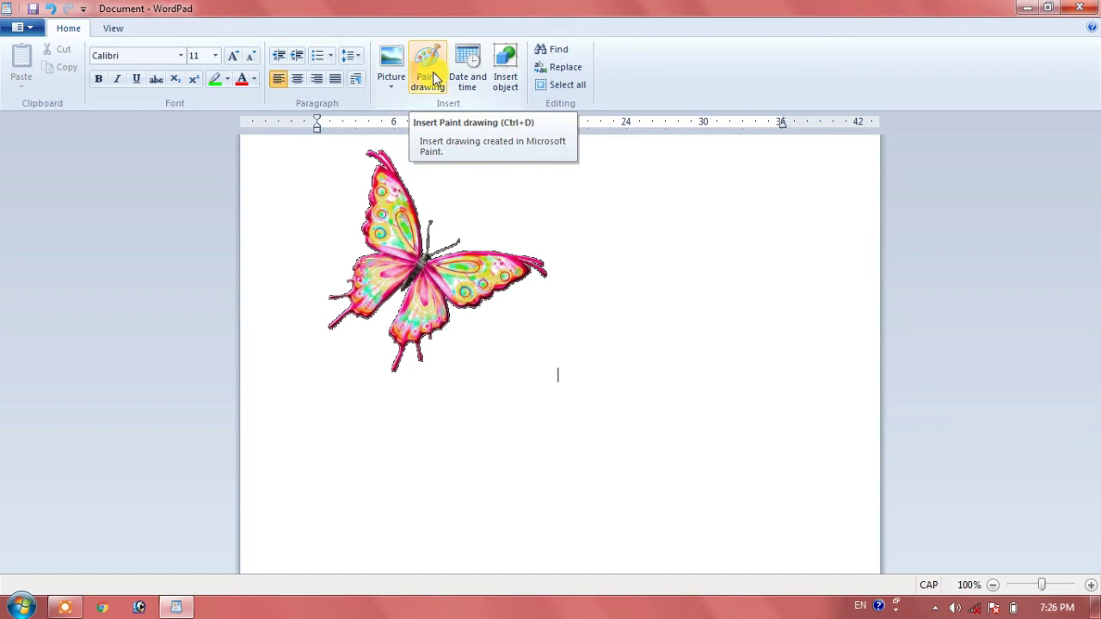
Step: Start an embedded Paint drawing, widen the canvas to 1211 px, and draw a rectangle and three six-pointed stars
click(424, 76)
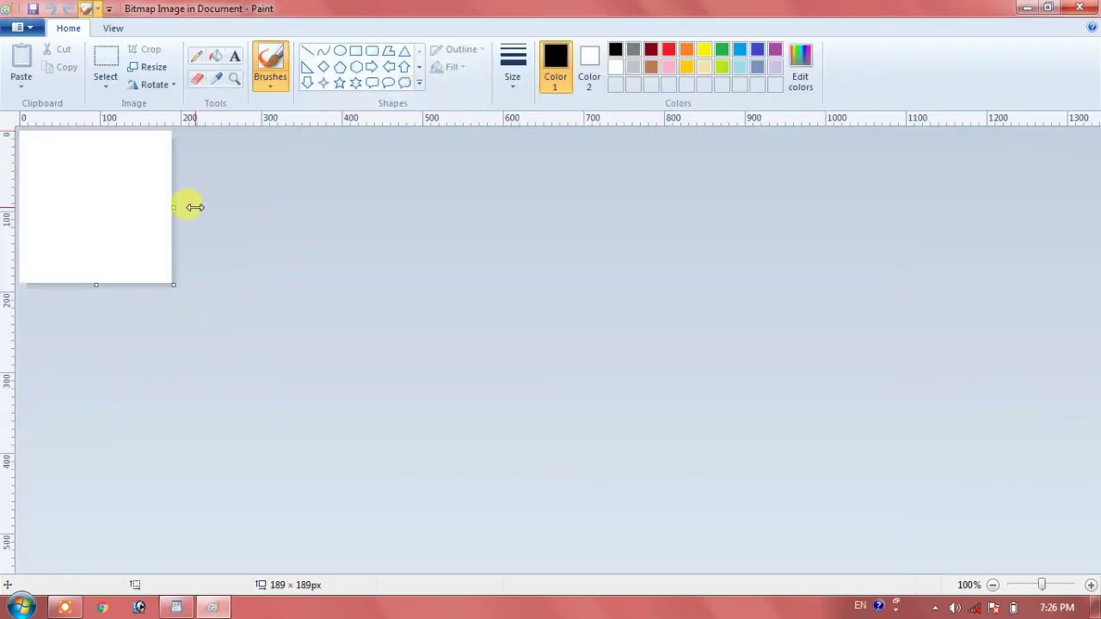
drag(174, 208, 996, 228)
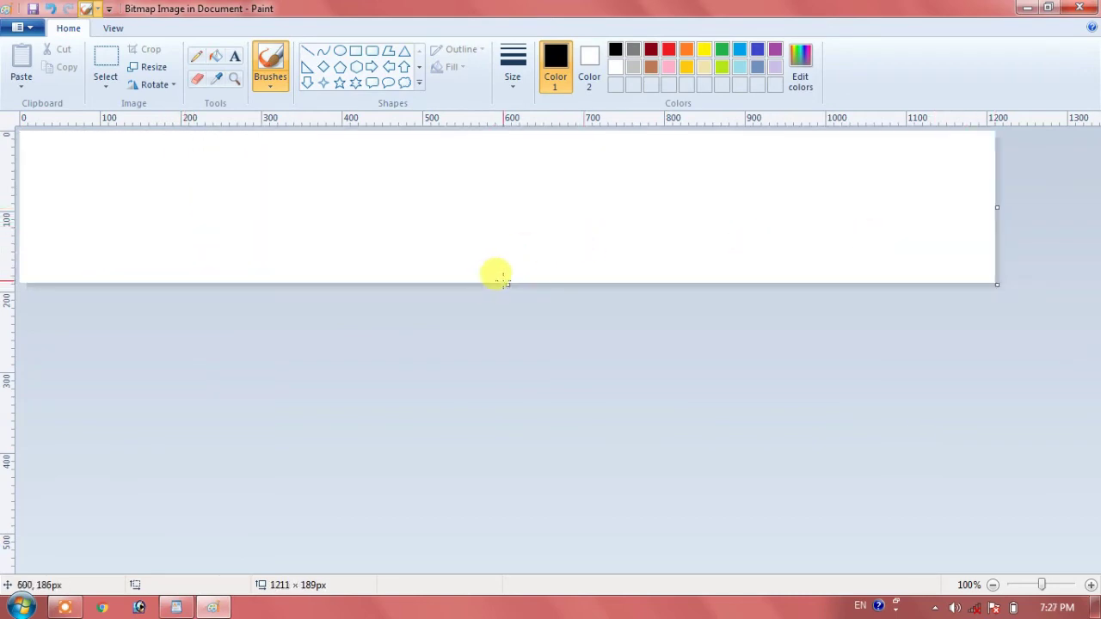
click(355, 50)
drag(127, 163, 218, 234)
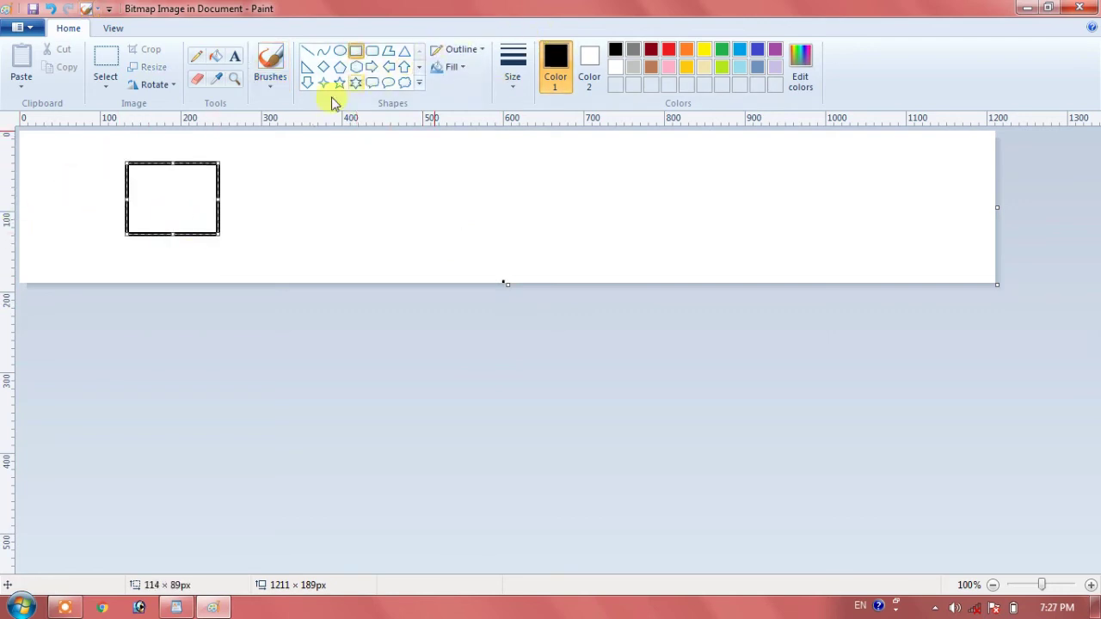
click(355, 82)
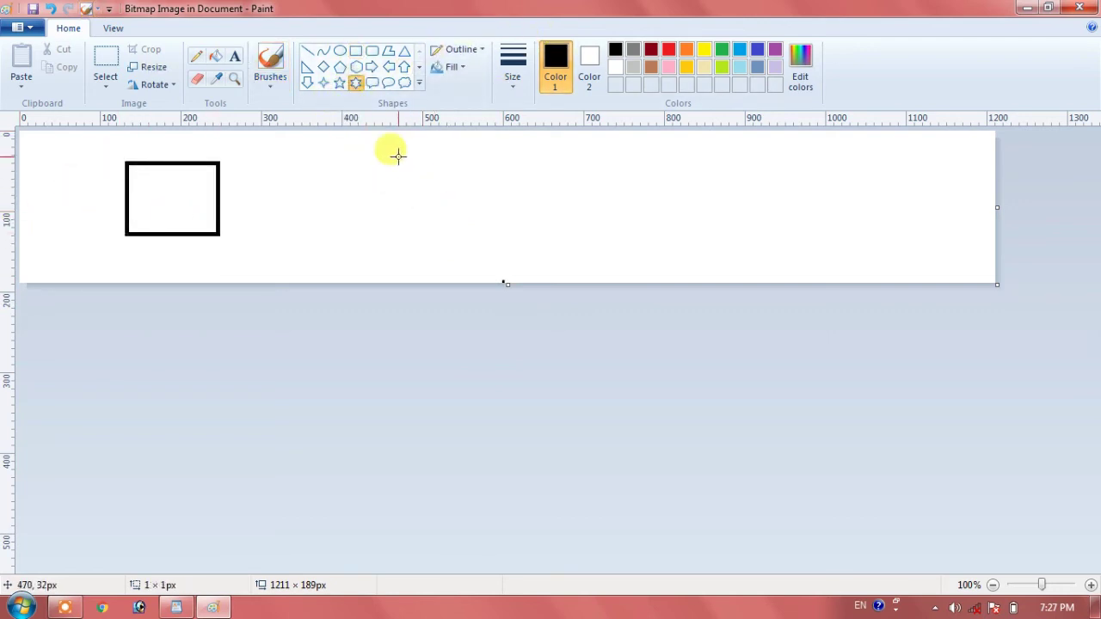
drag(396, 155, 481, 218)
drag(557, 168, 710, 258)
drag(776, 194, 896, 264)
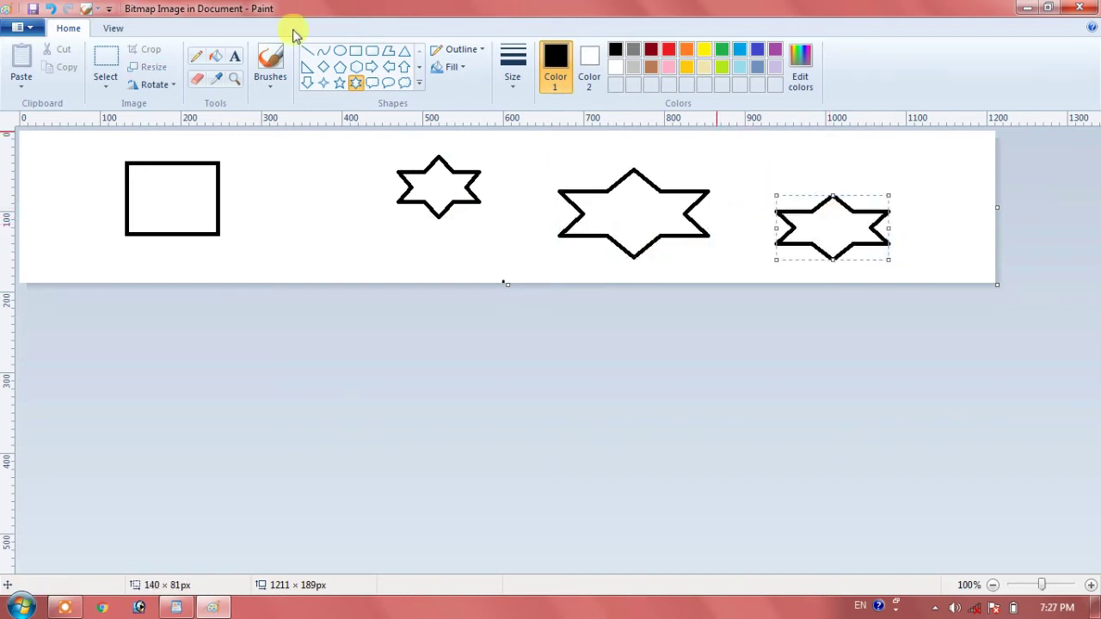
Step: Fill the shapes orange, narrow the canvas to the rectangle and small star, and close Paint
click(215, 55)
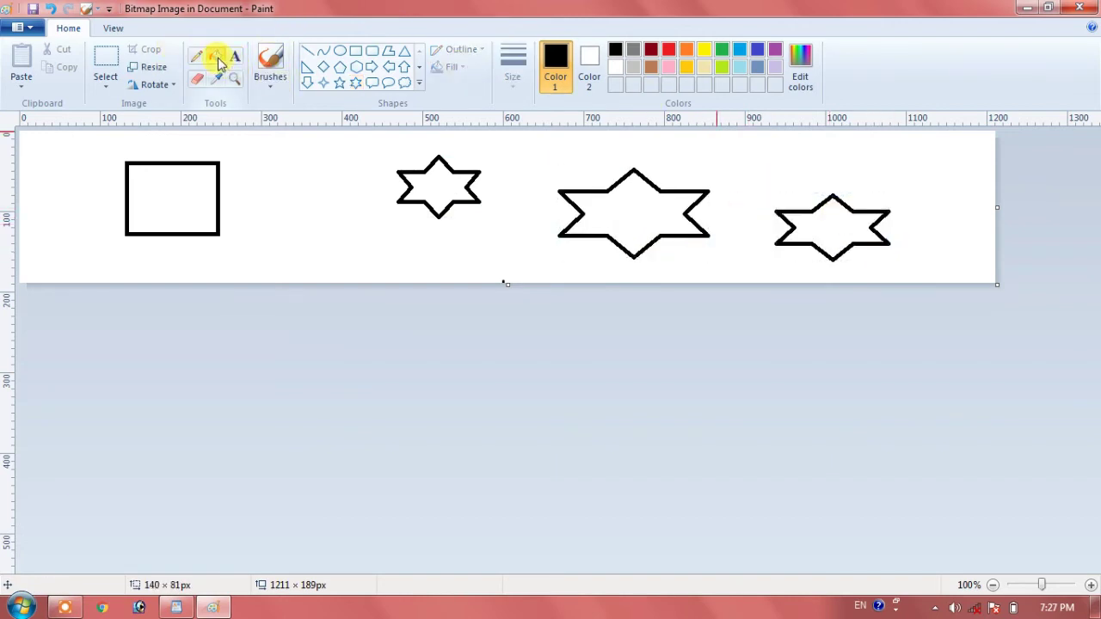
click(687, 49)
click(610, 213)
click(831, 224)
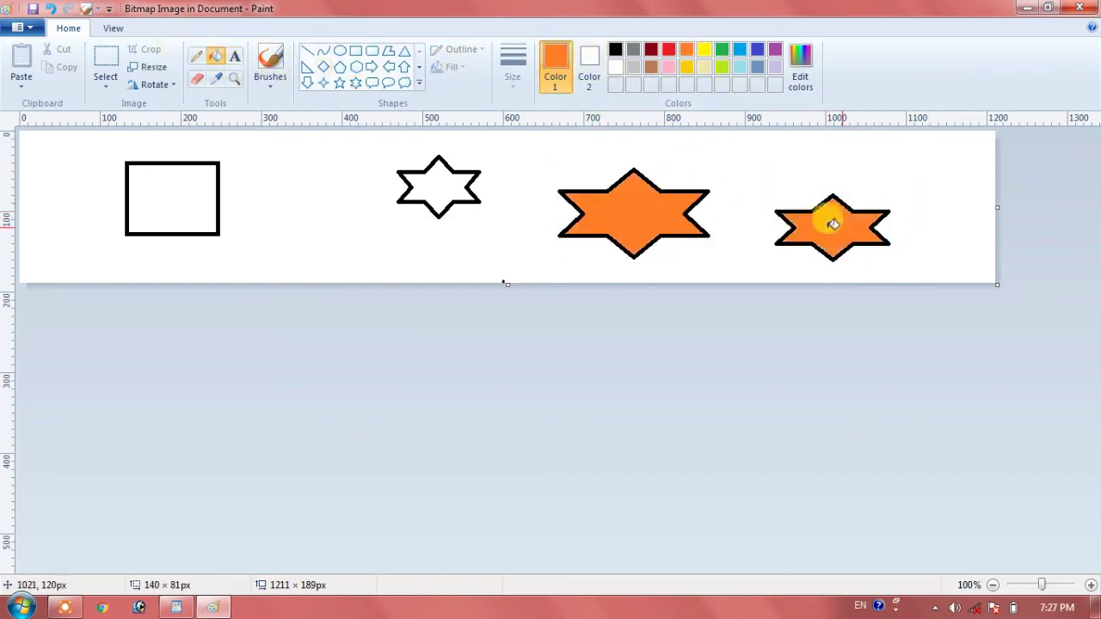
click(201, 201)
click(442, 190)
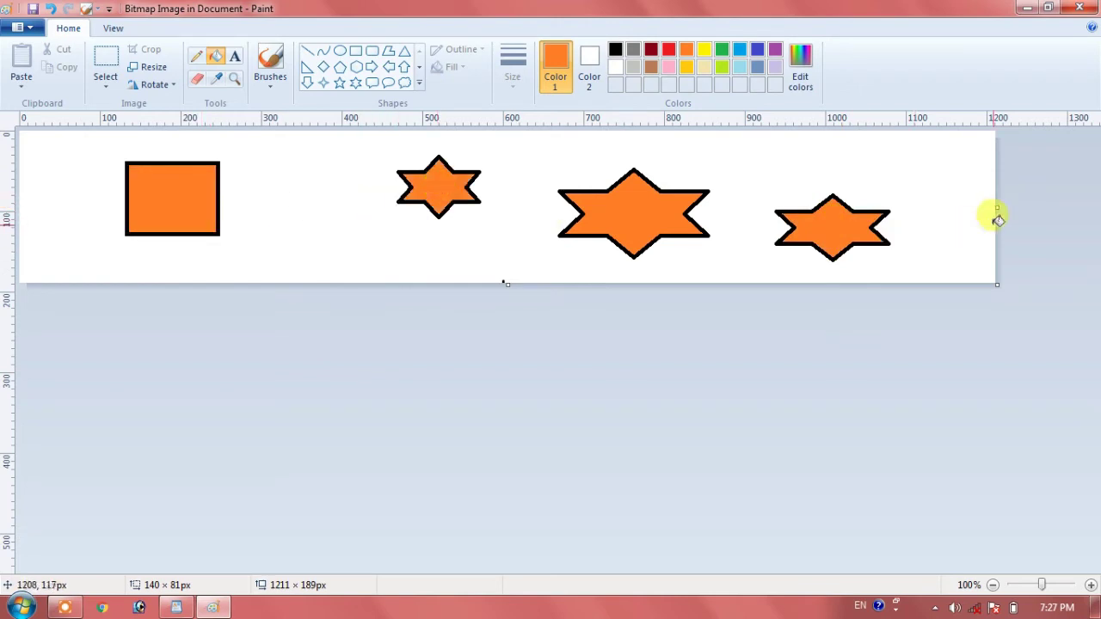
drag(995, 208, 528, 209)
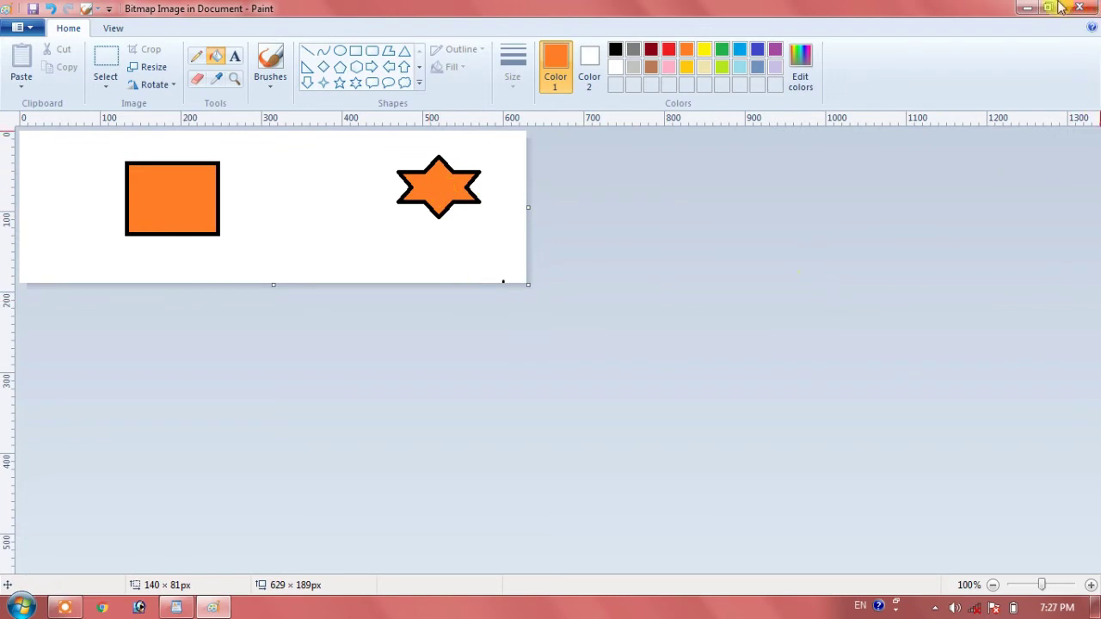
click(1026, 10)
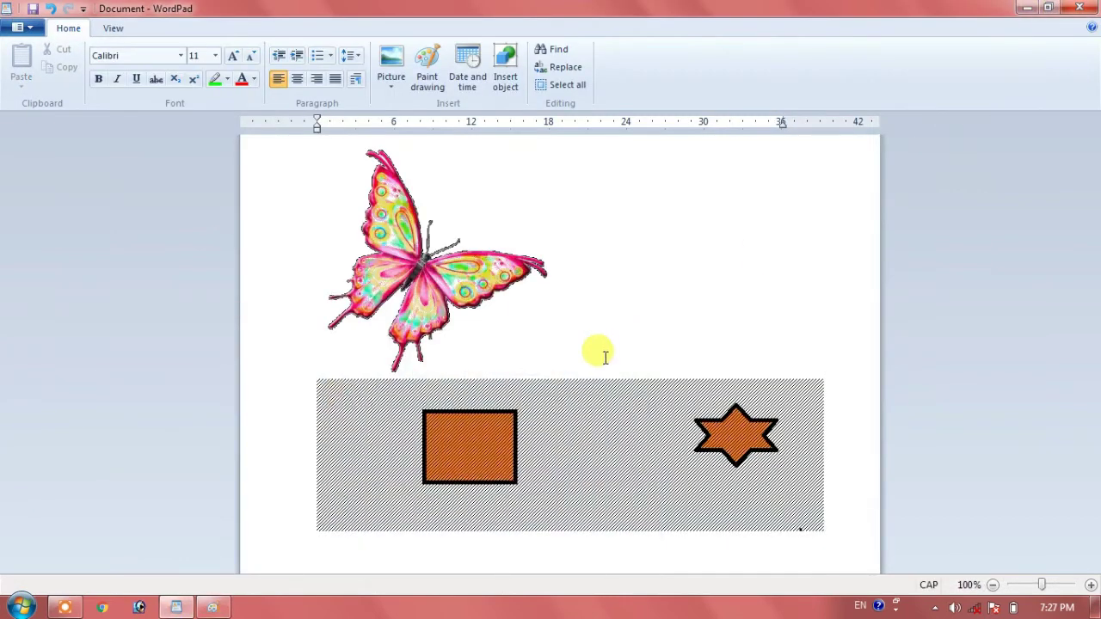
click(755, 333)
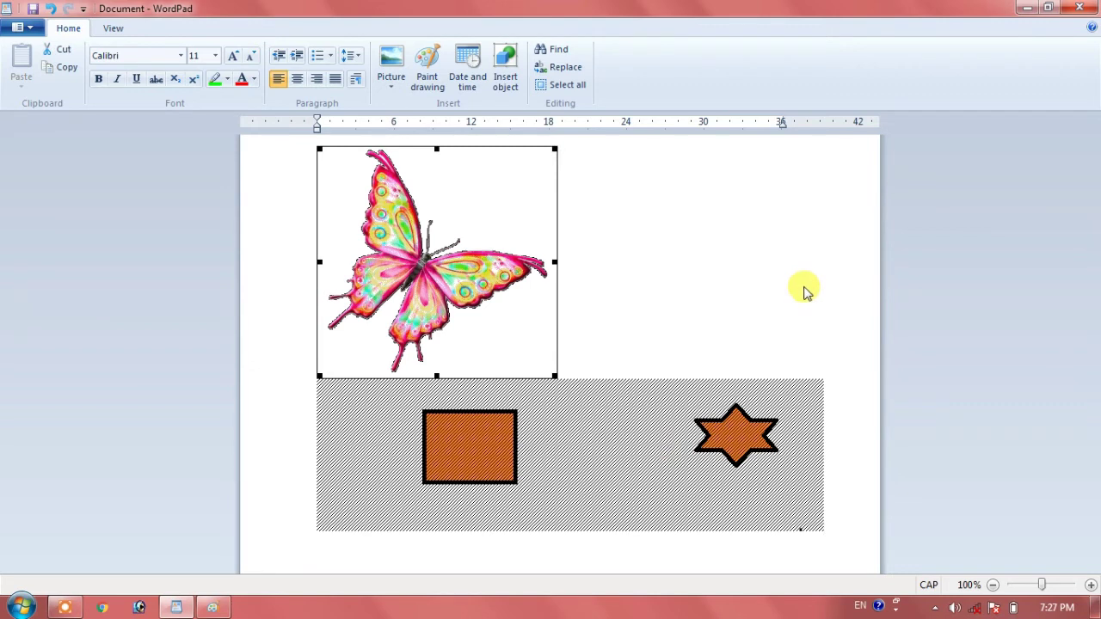
click(855, 472)
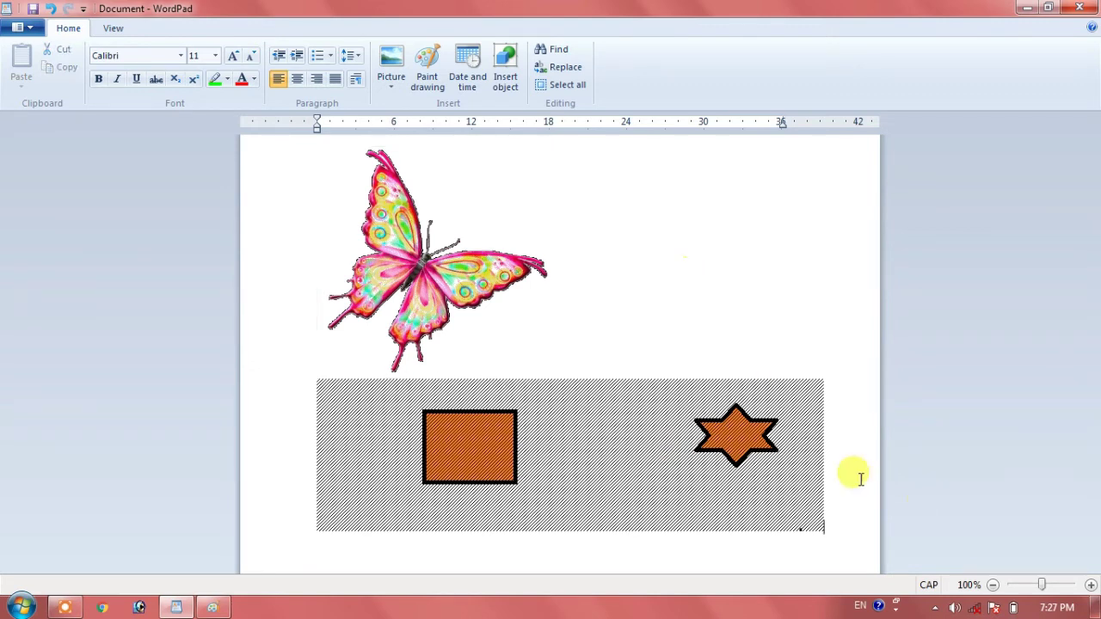
Step: Insert the date in 03/22/2019 format and add two blank lines below it
click(468, 69)
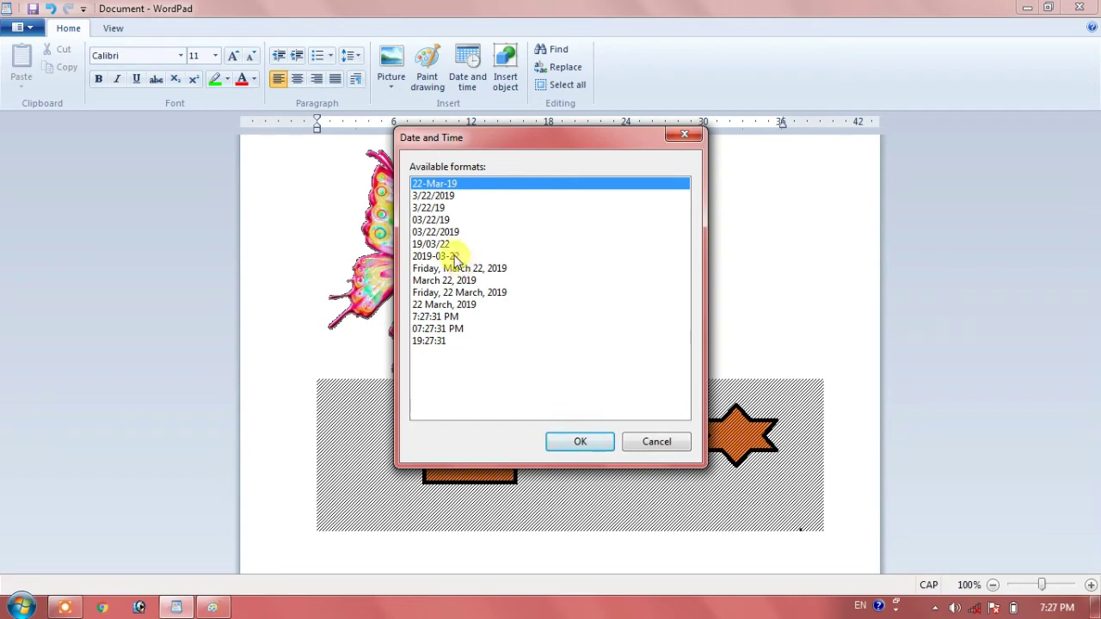
click(447, 230)
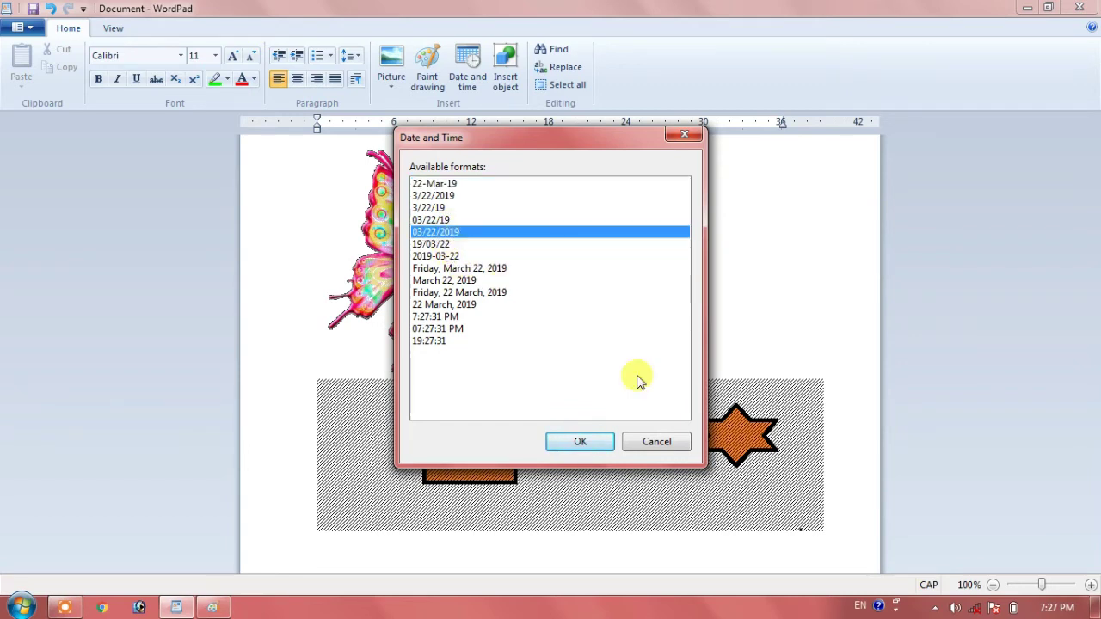
click(575, 444)
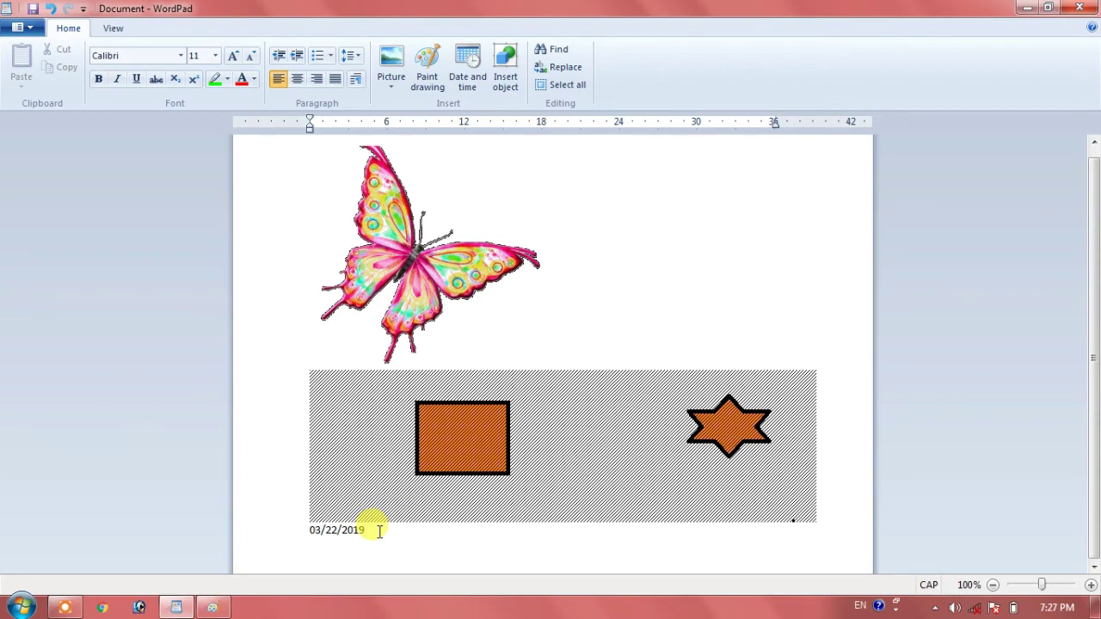
key(Return)
key(Return)
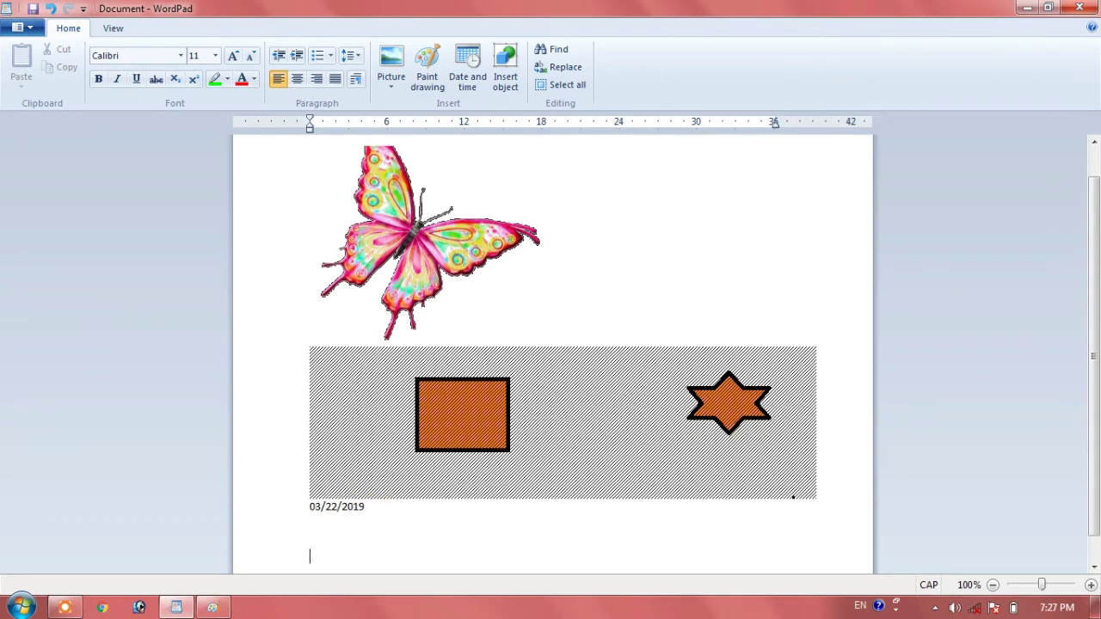
key(Return)
key(Return)
key(Return)
key(Return)
key(Return)
key(Return)
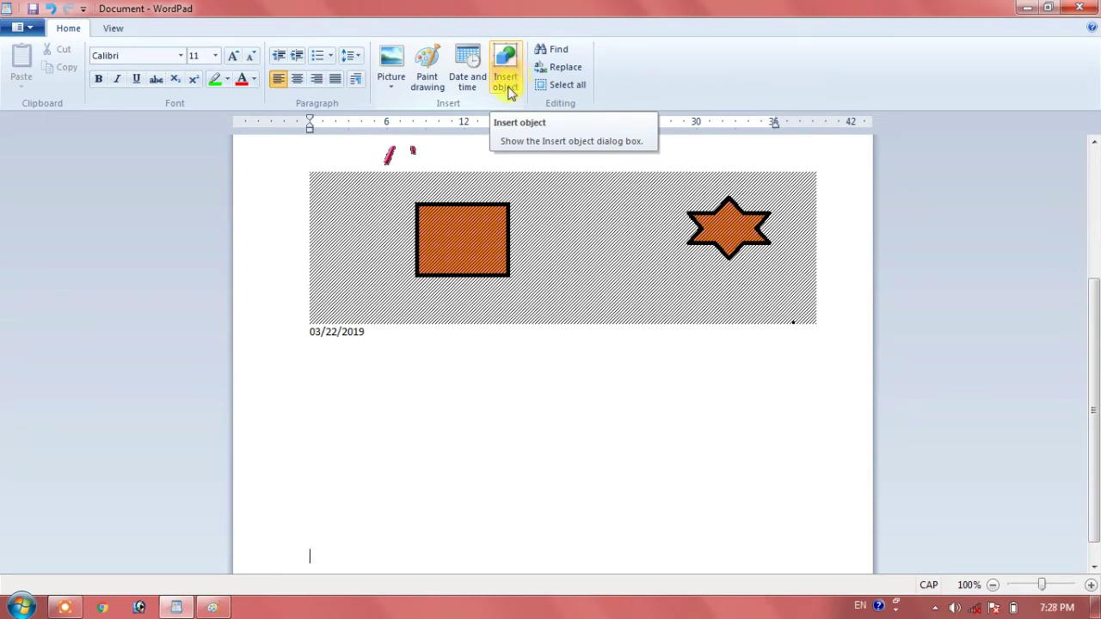
Step: Embed a new Microsoft Office Excel Worksheet object below the date
click(508, 89)
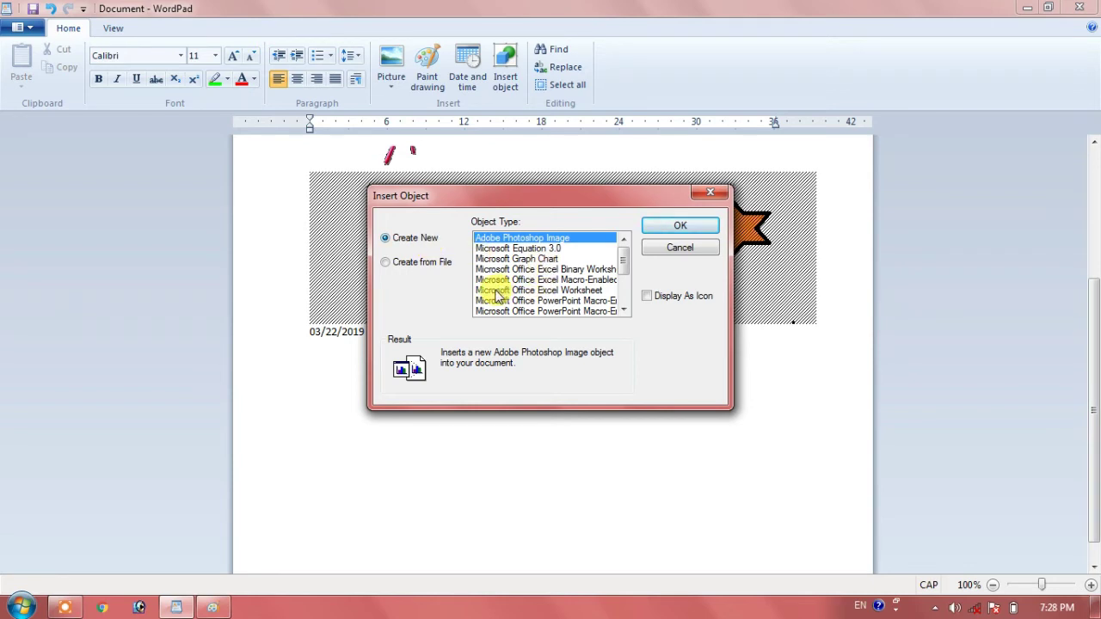
click(559, 290)
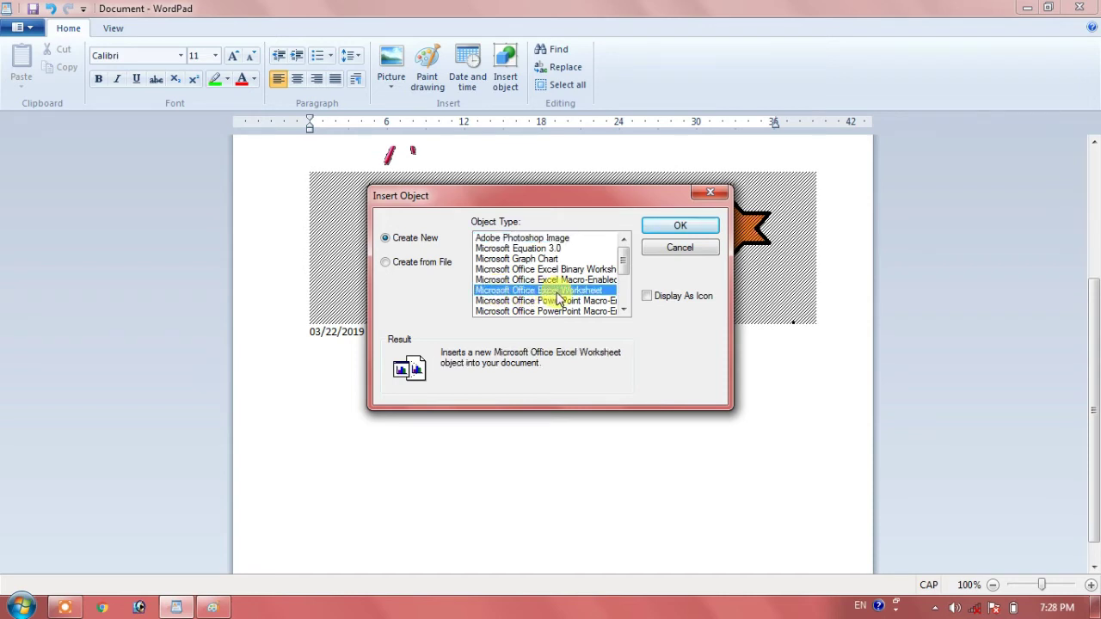
click(682, 226)
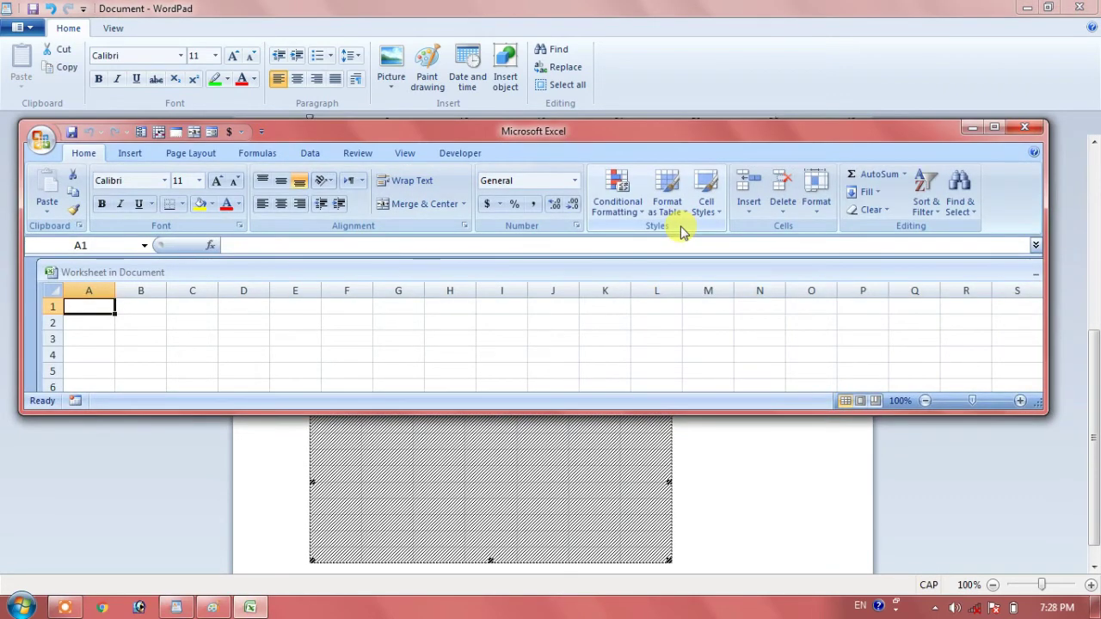
Step: Maximize Excel and enter headers NAME and AGE, then ABHAY and AJAY in column A
click(994, 128)
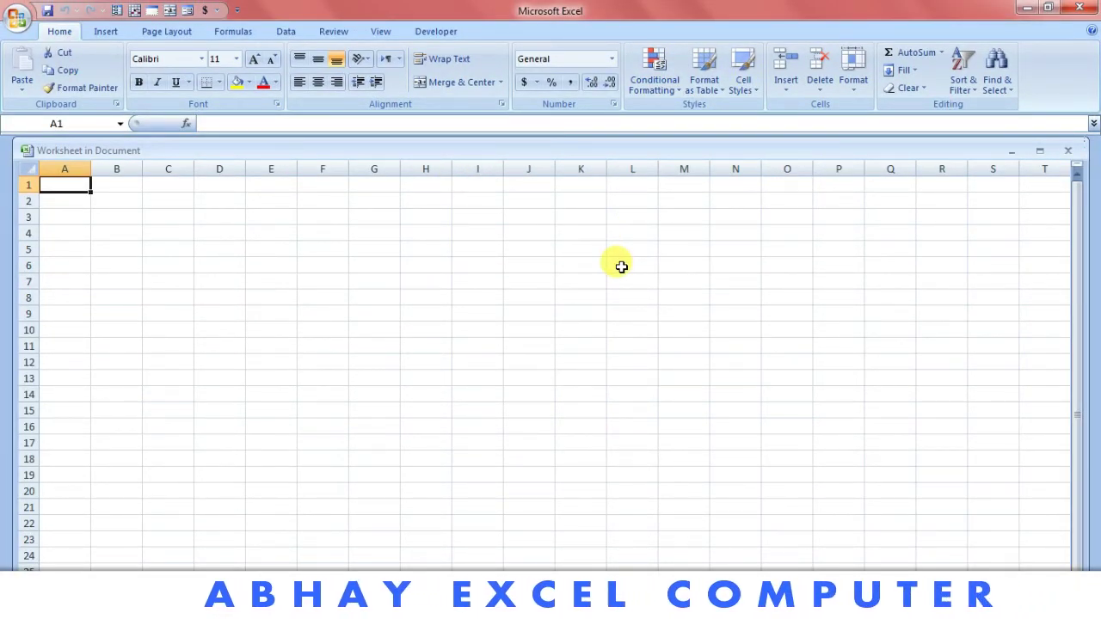
text(NAME)
key(Tab)
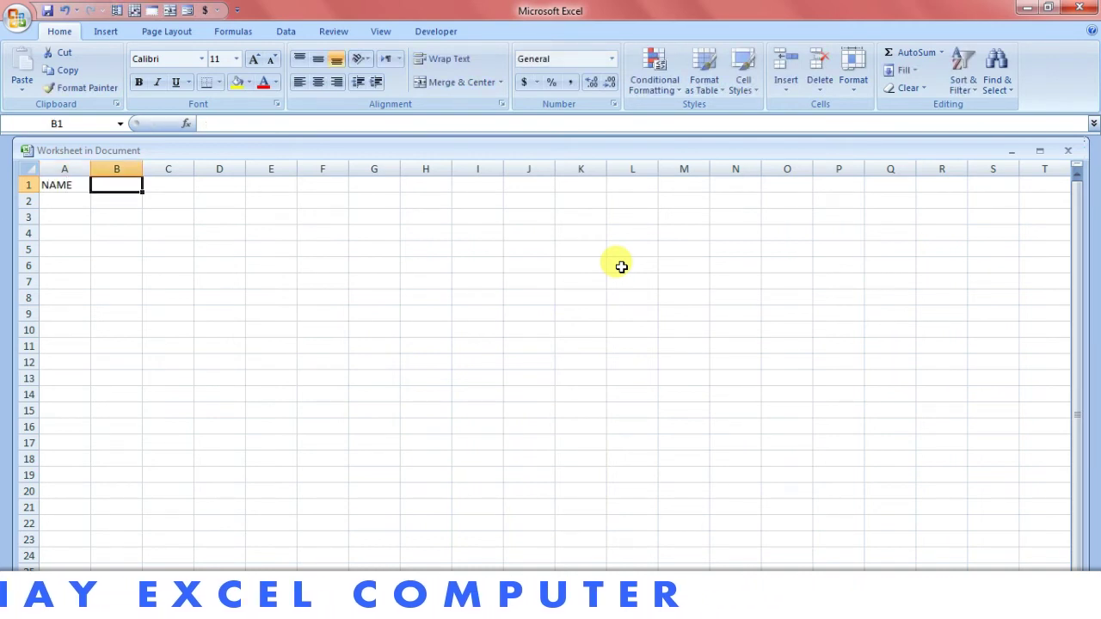
text(AGE)
key(Return)
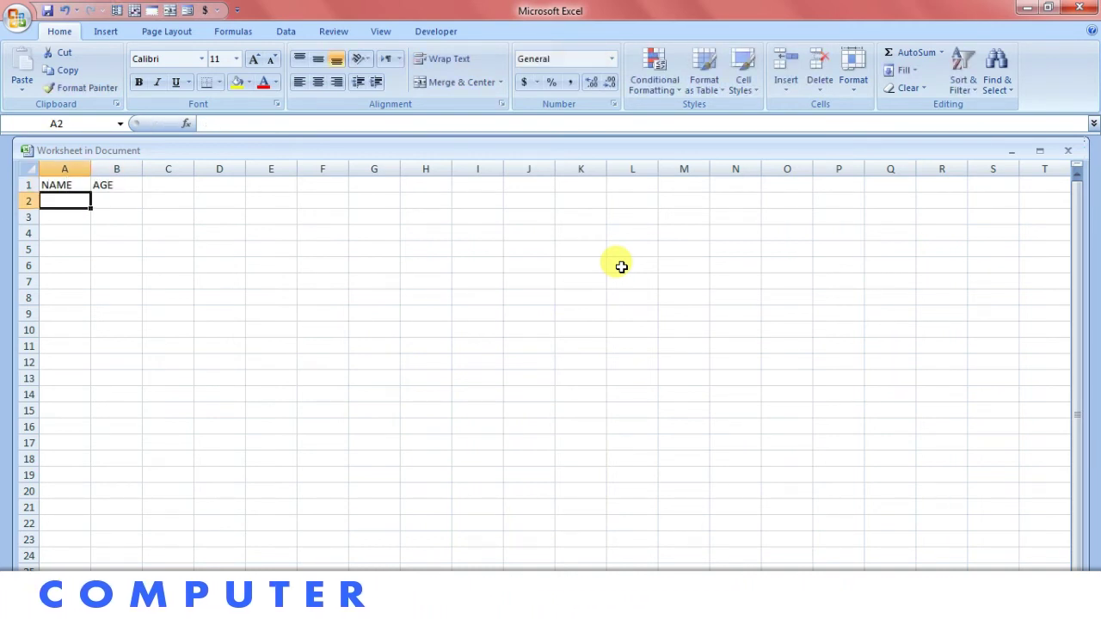
text(ABHAY)
key(Return)
text(AJ)
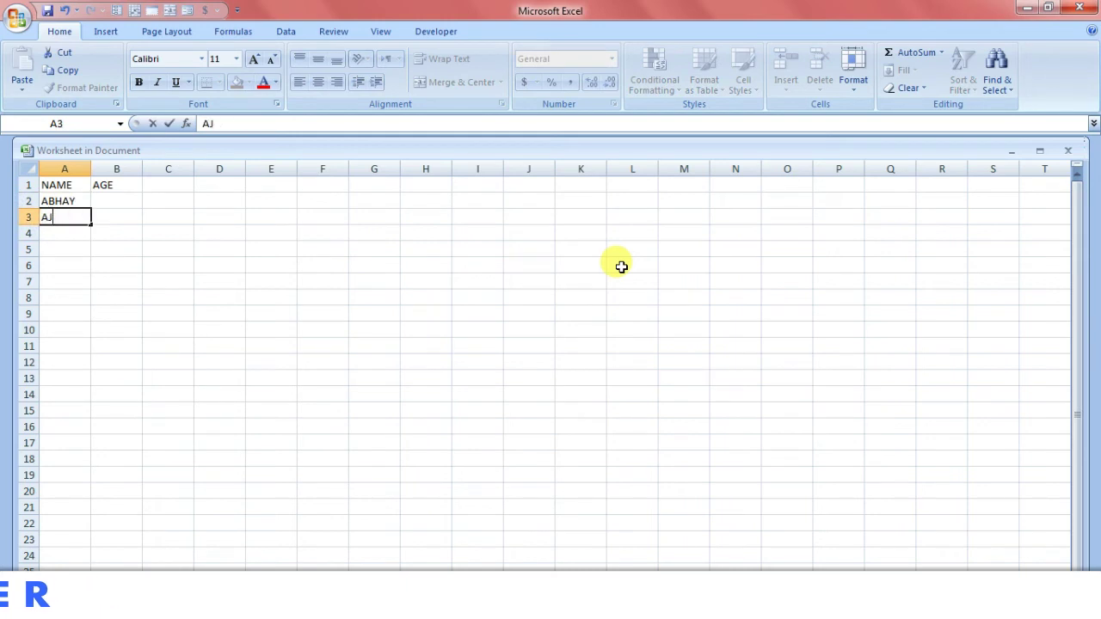
text(AY)
key(Return)
Step: Enter ages 19 and 15 for ABHAY and AJAY in B2:B3
key(Up)
key(Up)
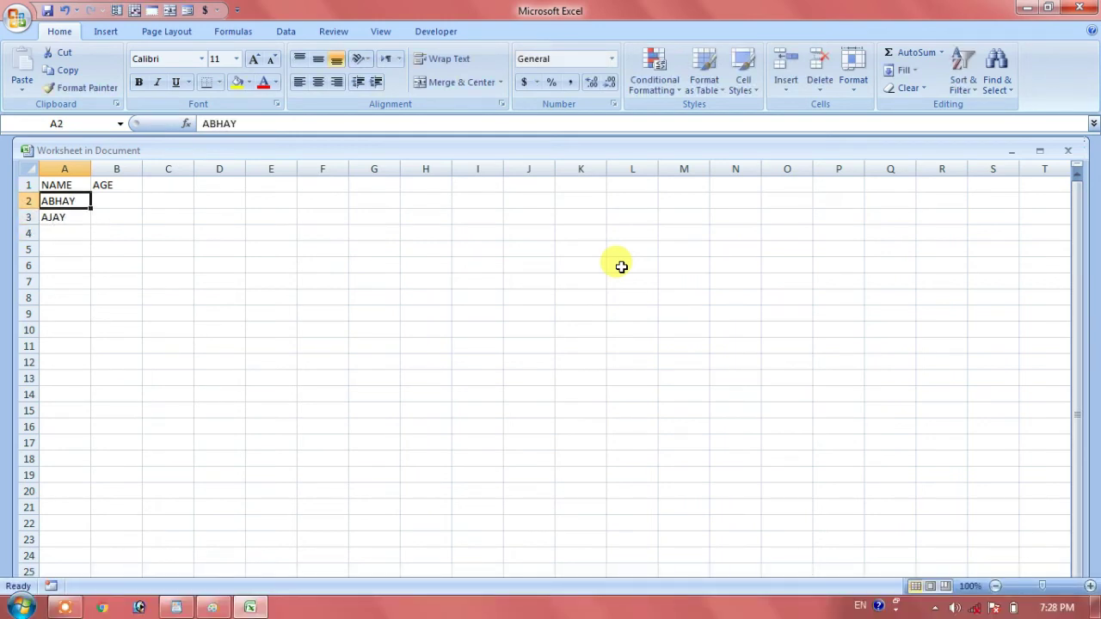
key(Right)
text(1)
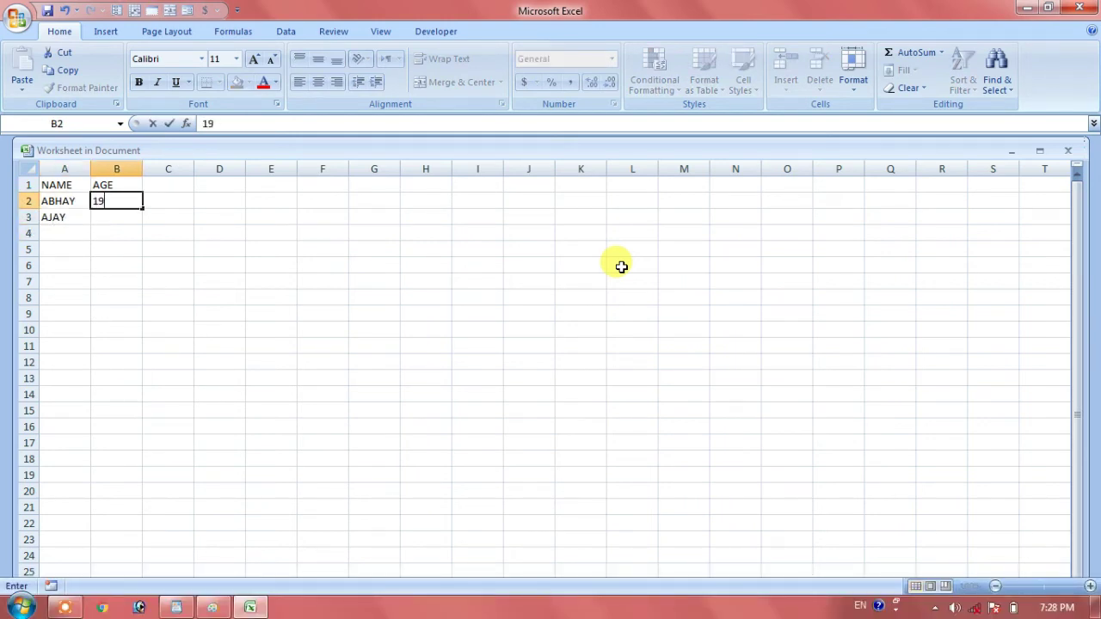
key(Return)
text(15)
key(Return)
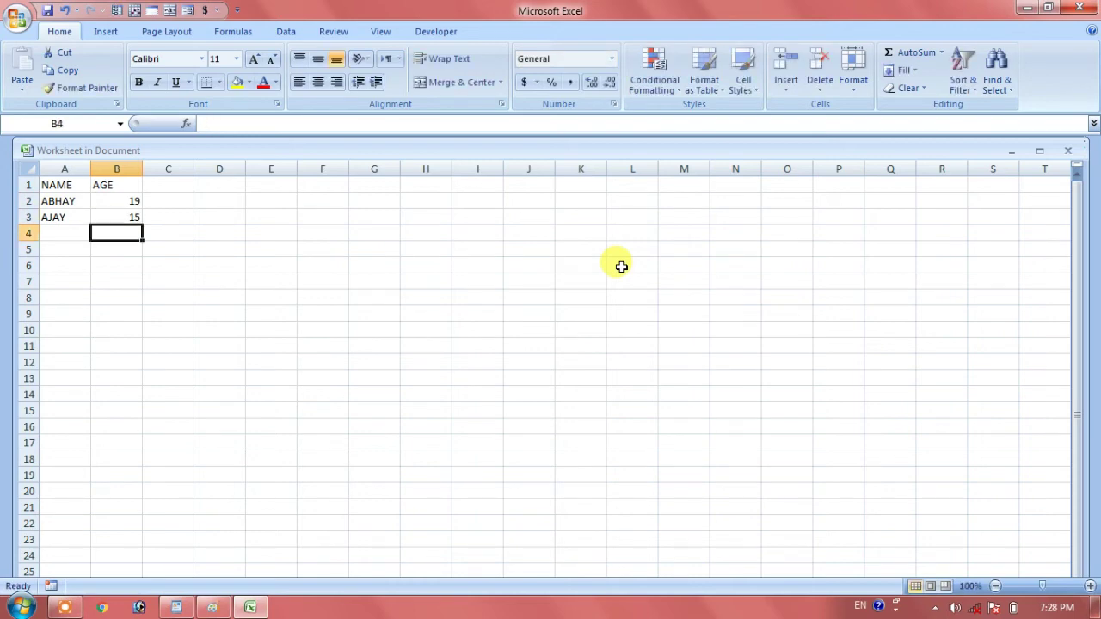
Step: Return to WordPad with the NAME/AGE table embedded below the date, and reopen Insert Object
click(1080, 7)
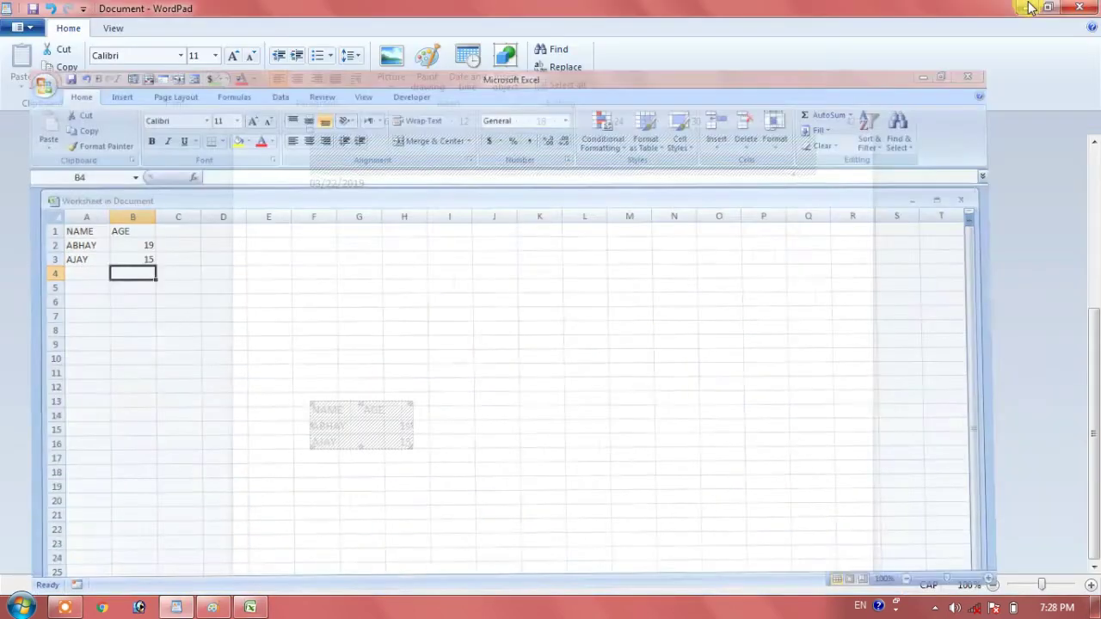
click(478, 380)
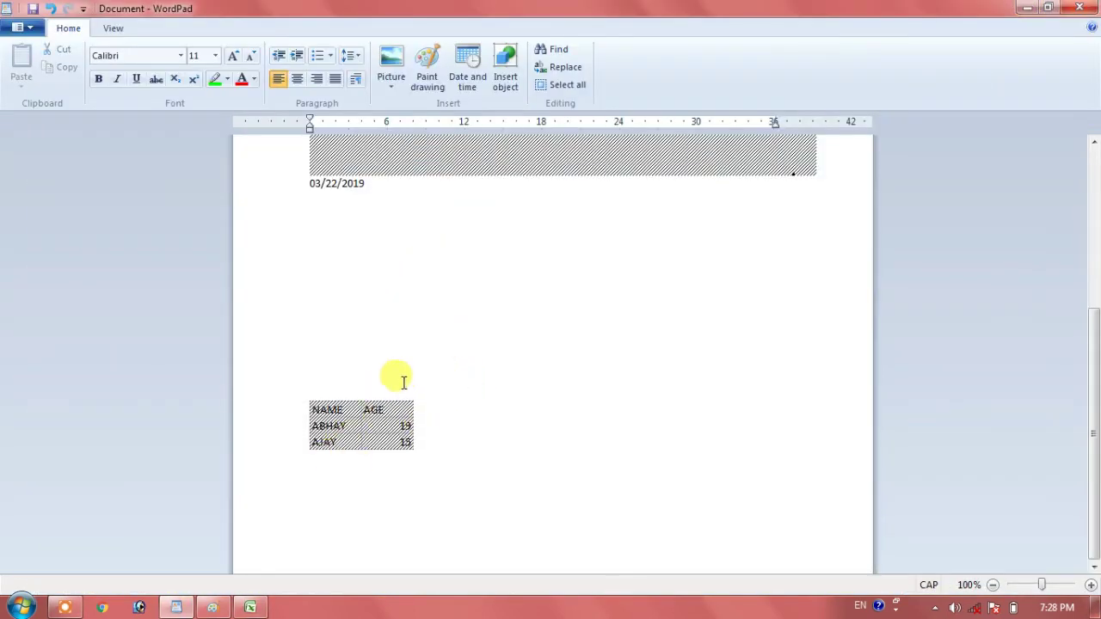
drag(282, 391, 422, 516)
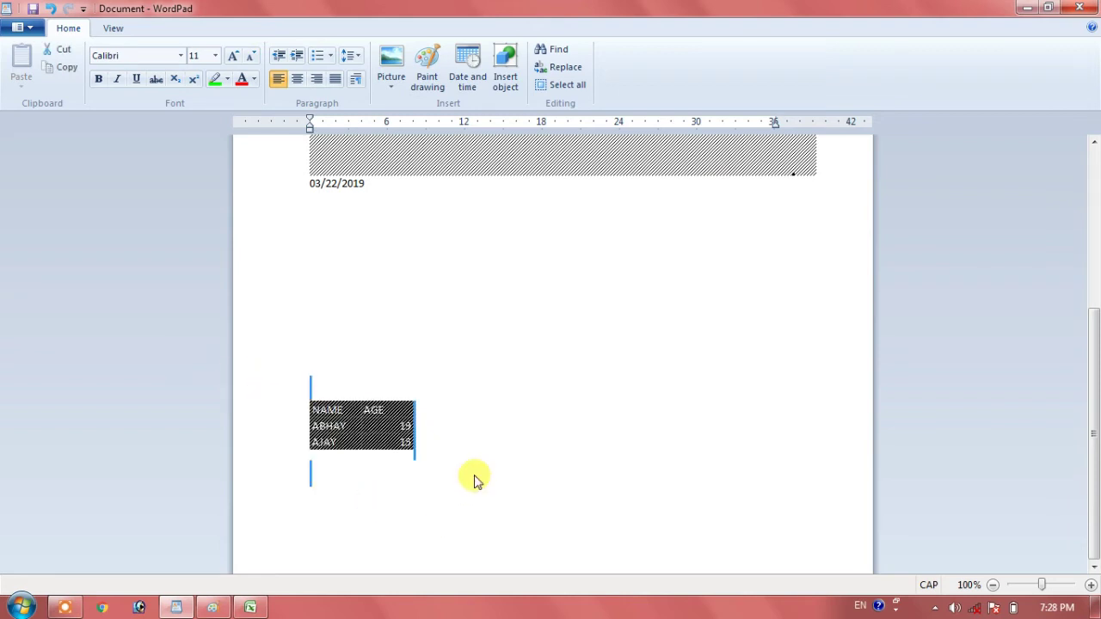
click(489, 417)
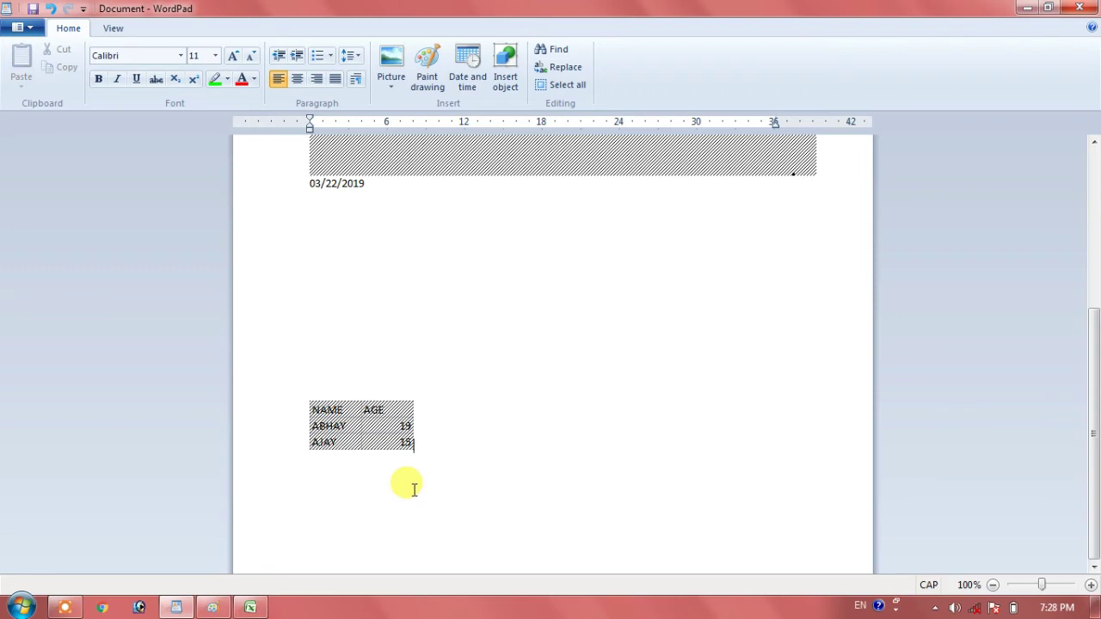
click(507, 74)
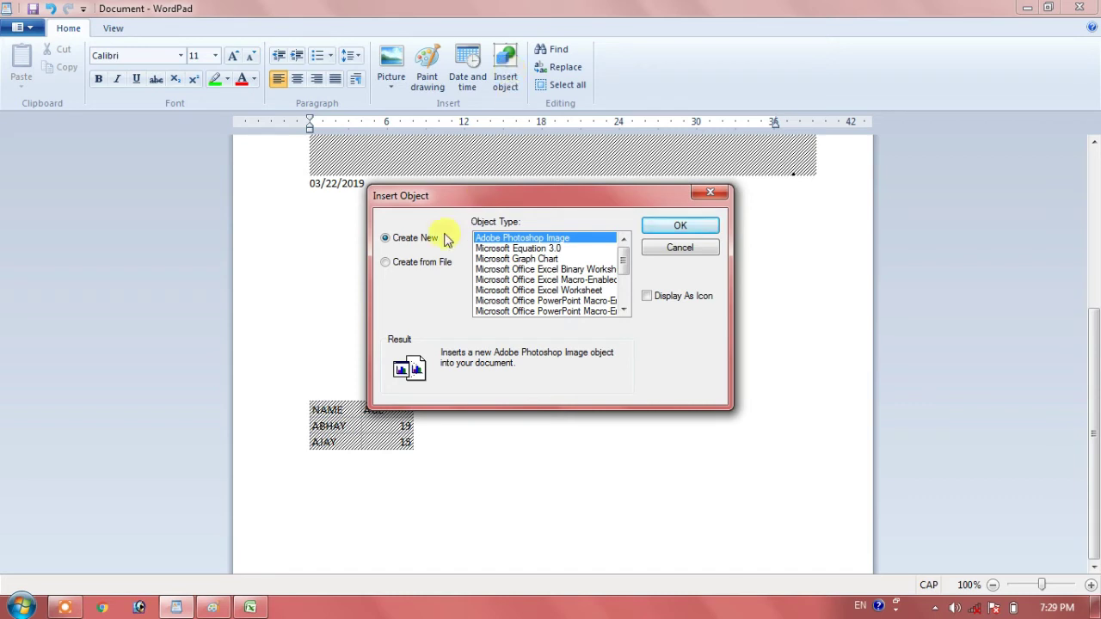
Step: Embed the DYNAMIC VLOOKUP workbook from file below the NAME/AGE table
click(406, 271)
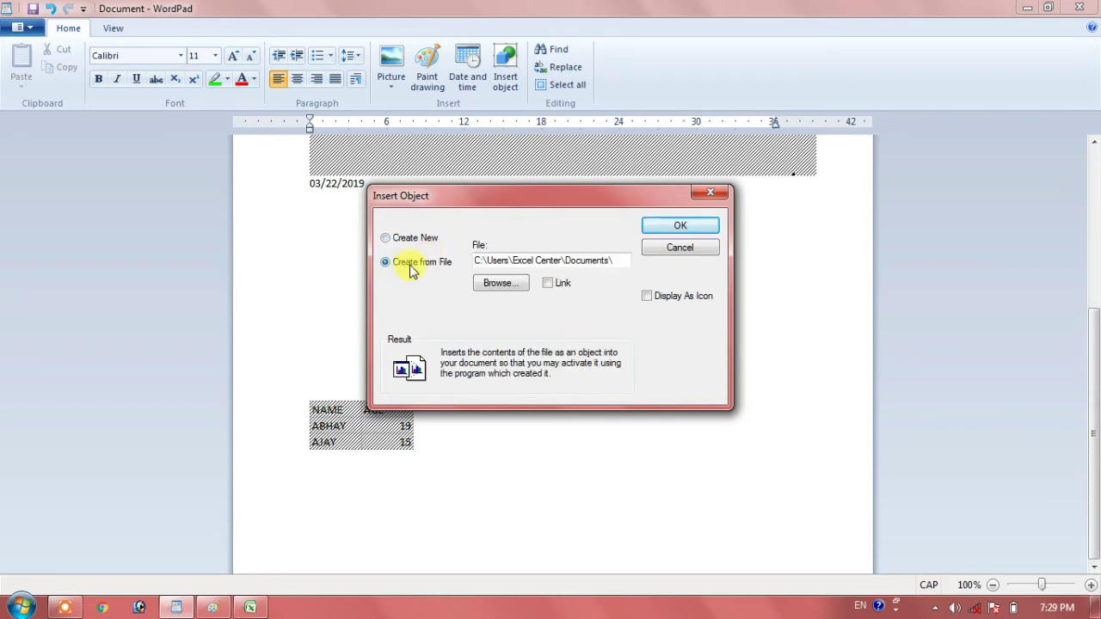
click(515, 284)
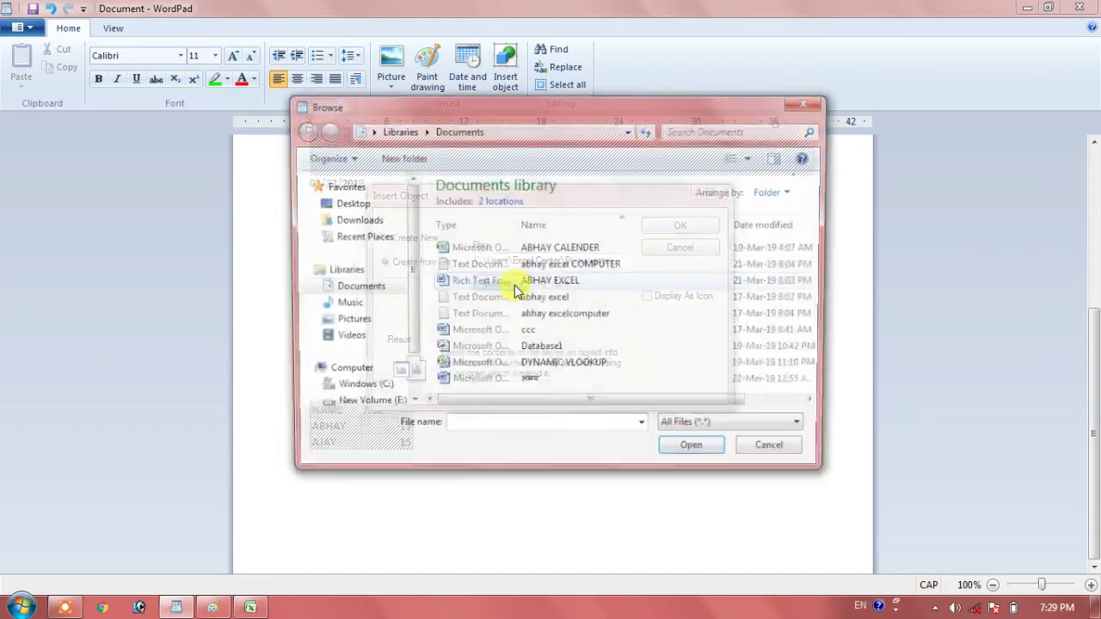
click(583, 369)
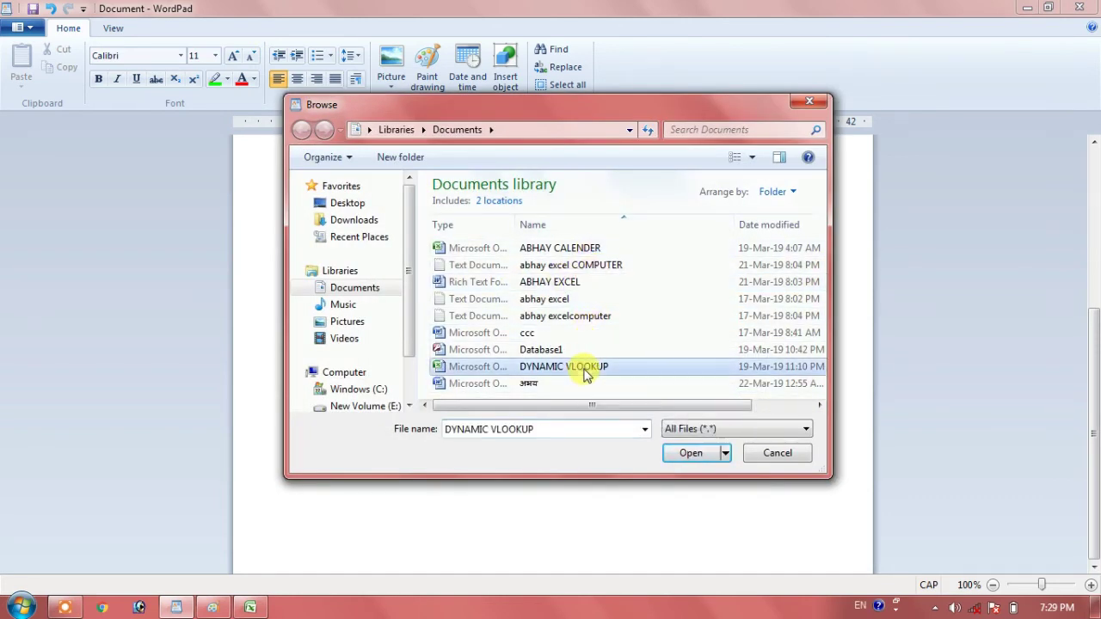
click(691, 454)
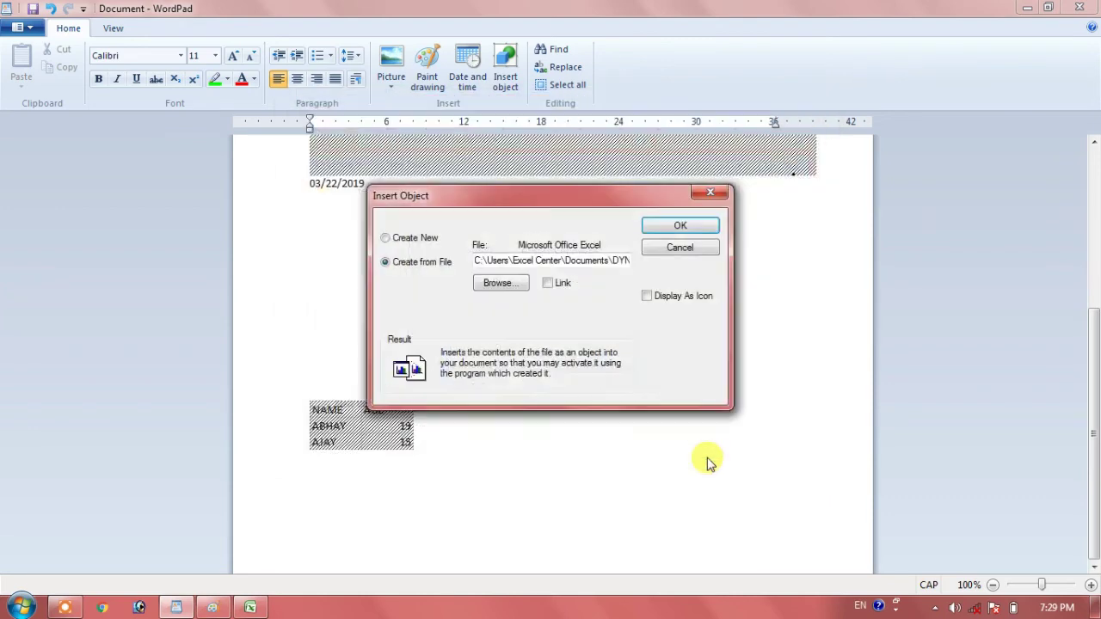
click(682, 225)
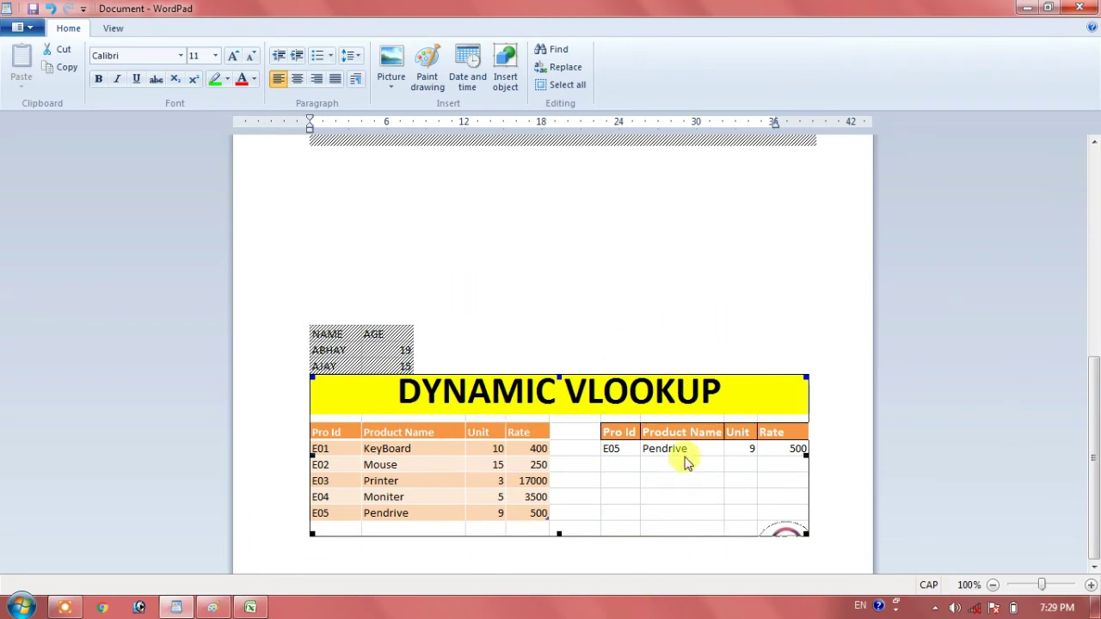
Step: Discard the pictures-and-tables document without saving and start with a blank one
scroll(705, 351, up, 3)
scroll(711, 347, up, 5)
scroll(711, 348, up, 1)
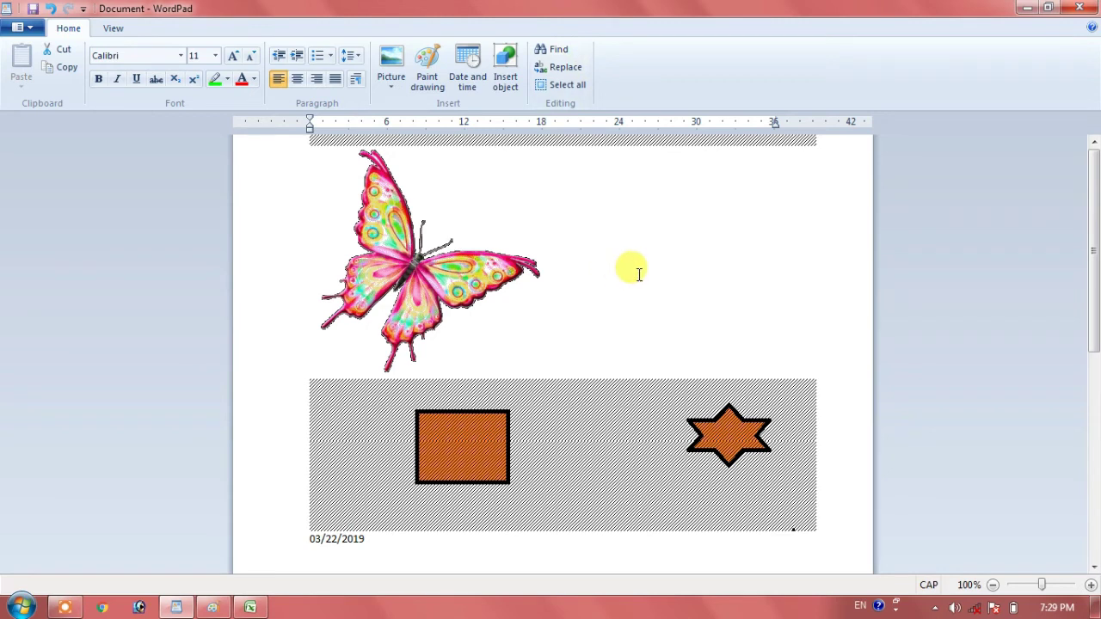
key(alt+F4)
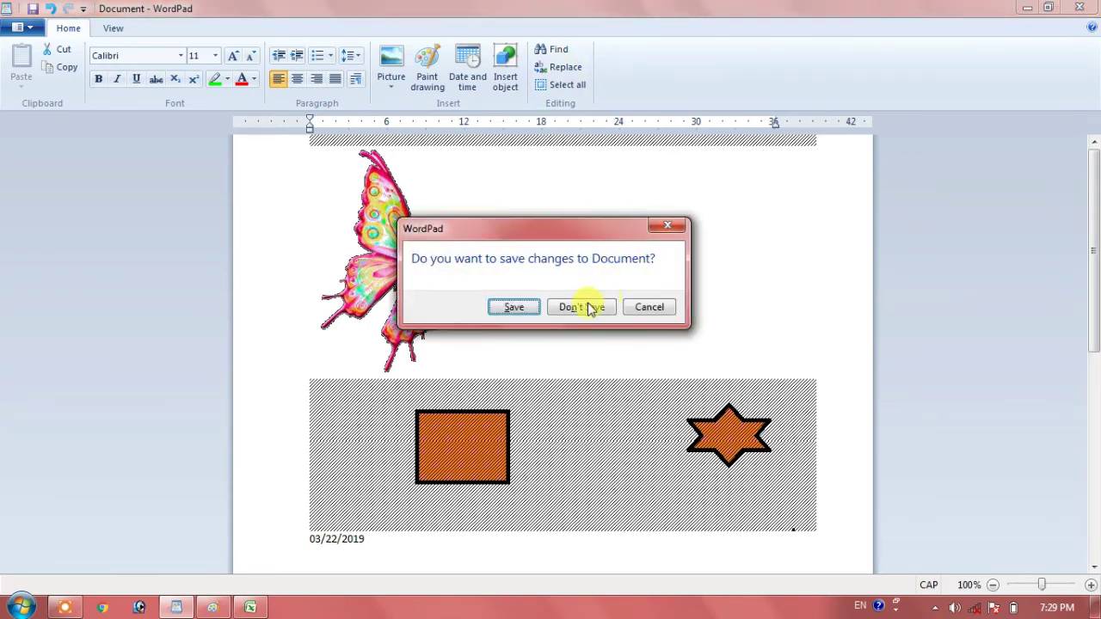
click(582, 307)
Step: Type ABHAY ABHAY ABHAY and step through two matches of the letter A with Find
text(AB)
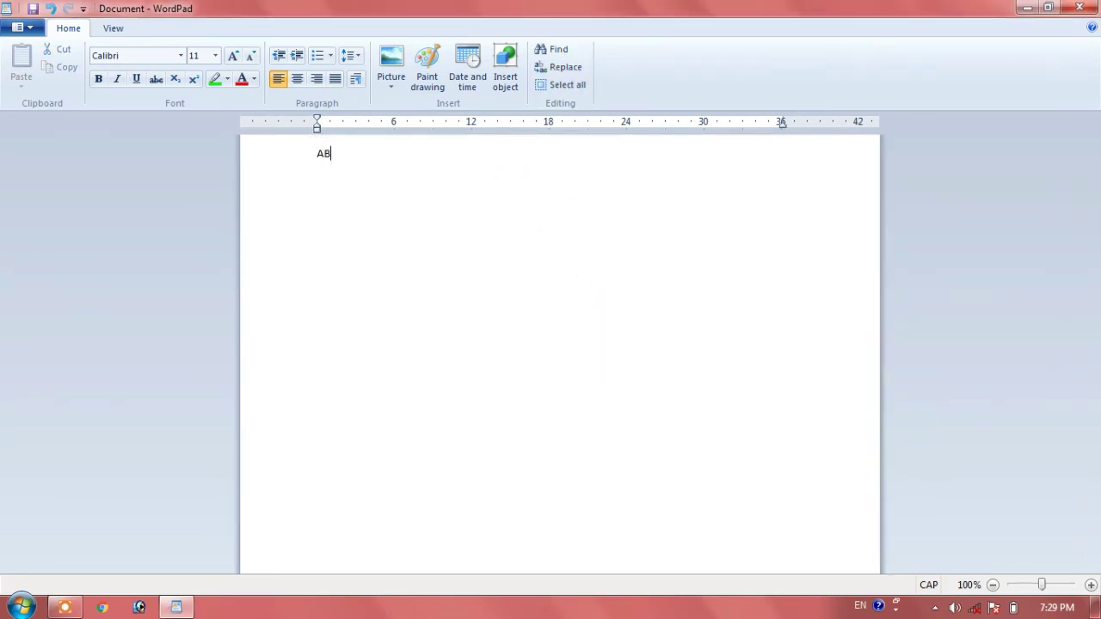
text(HAY ABHAY )
text(ABHAY)
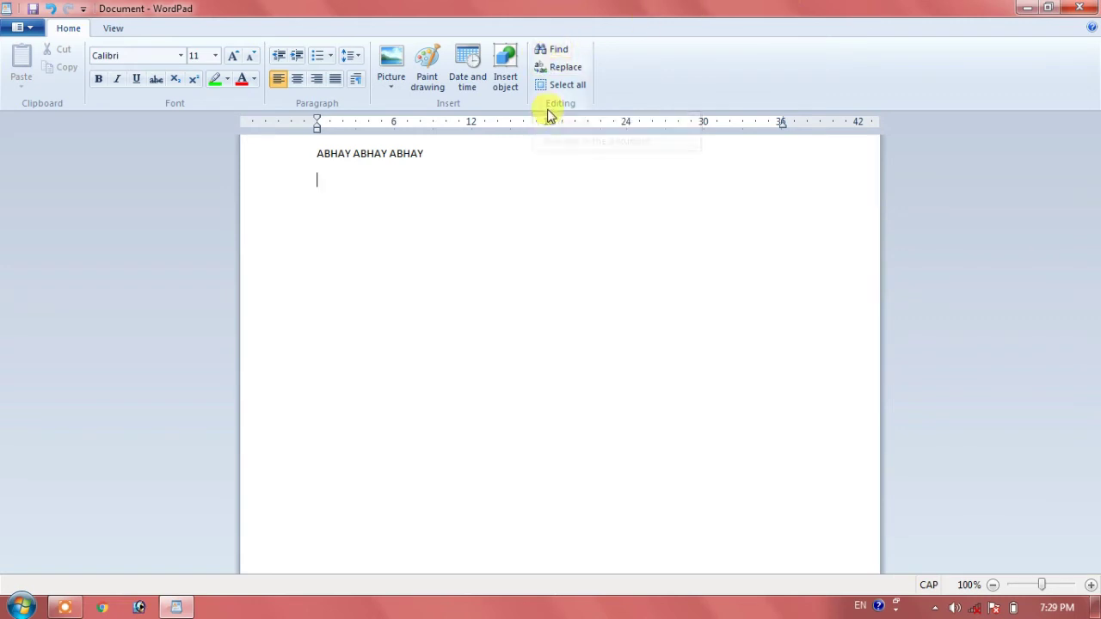
click(560, 52)
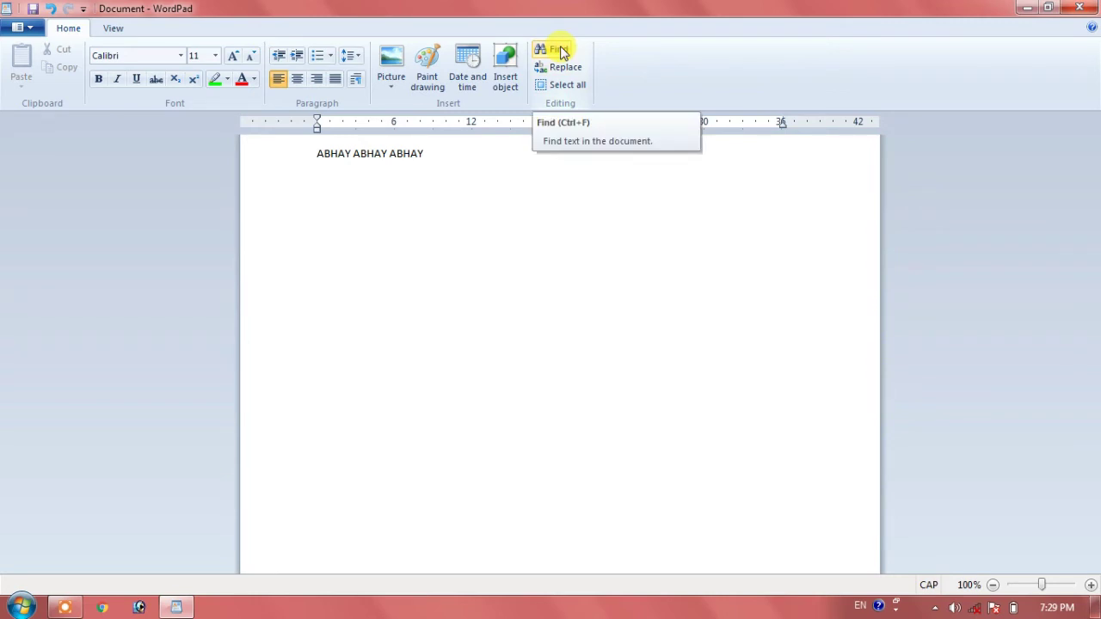
click(560, 51)
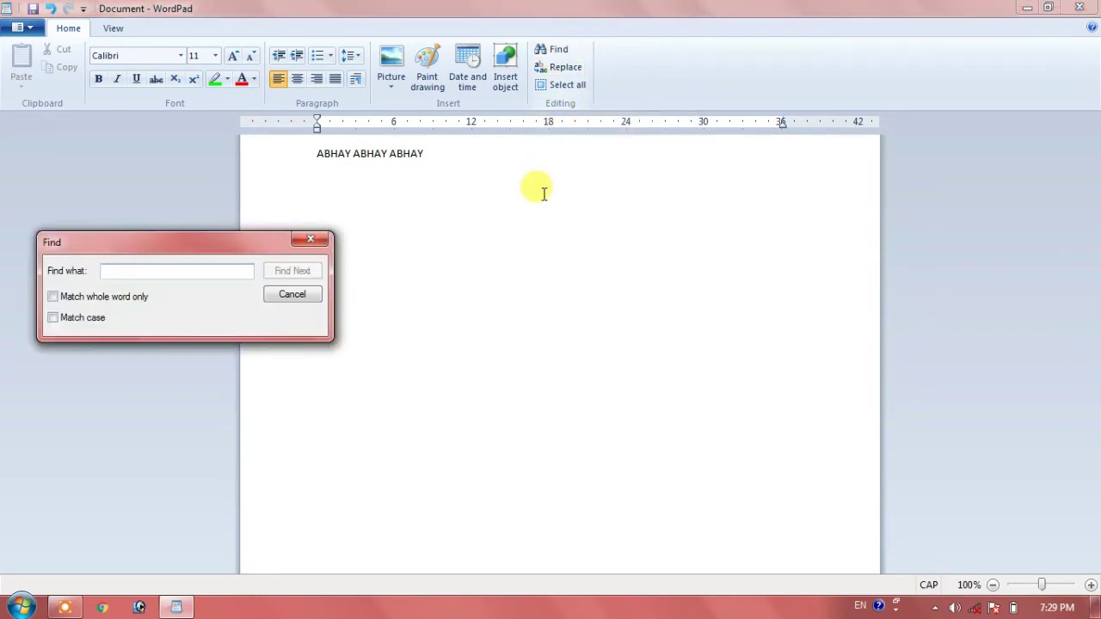
text(A)
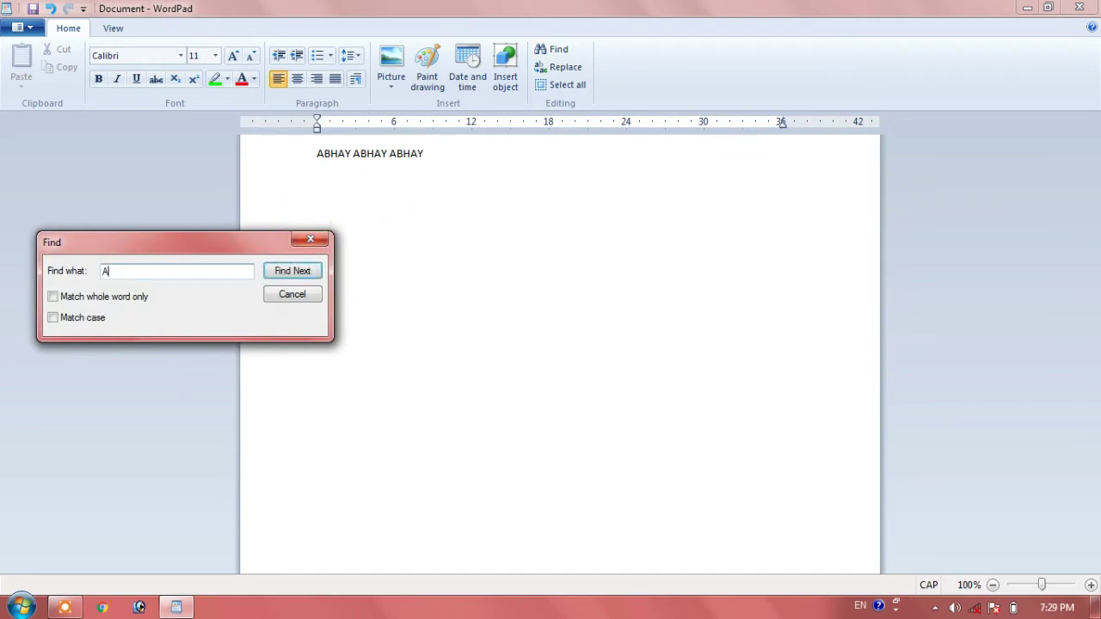
click(298, 272)
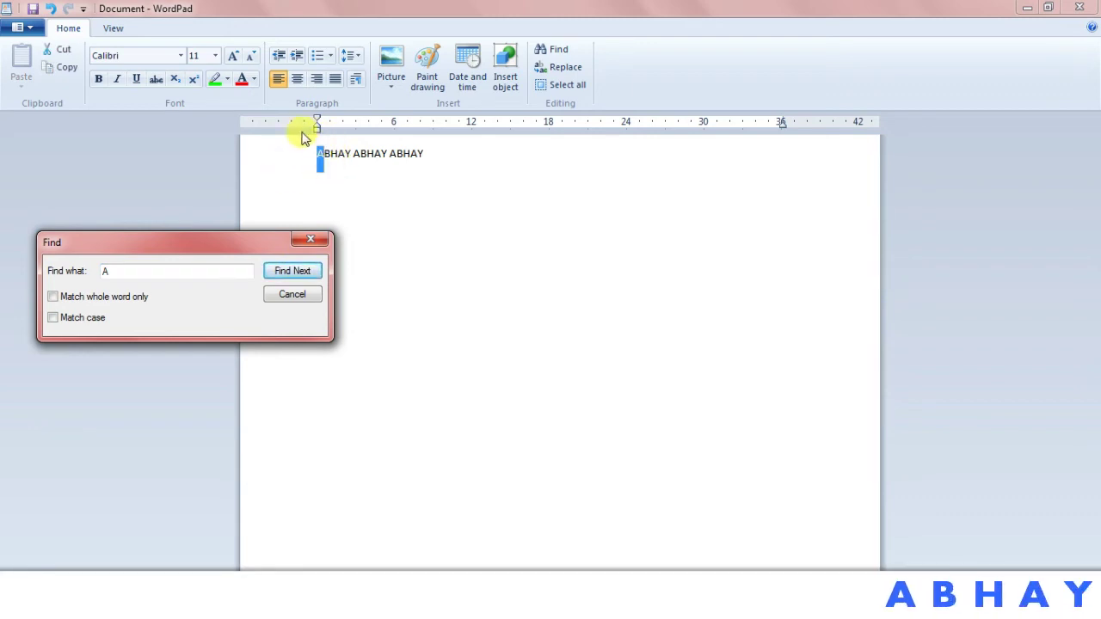
click(276, 274)
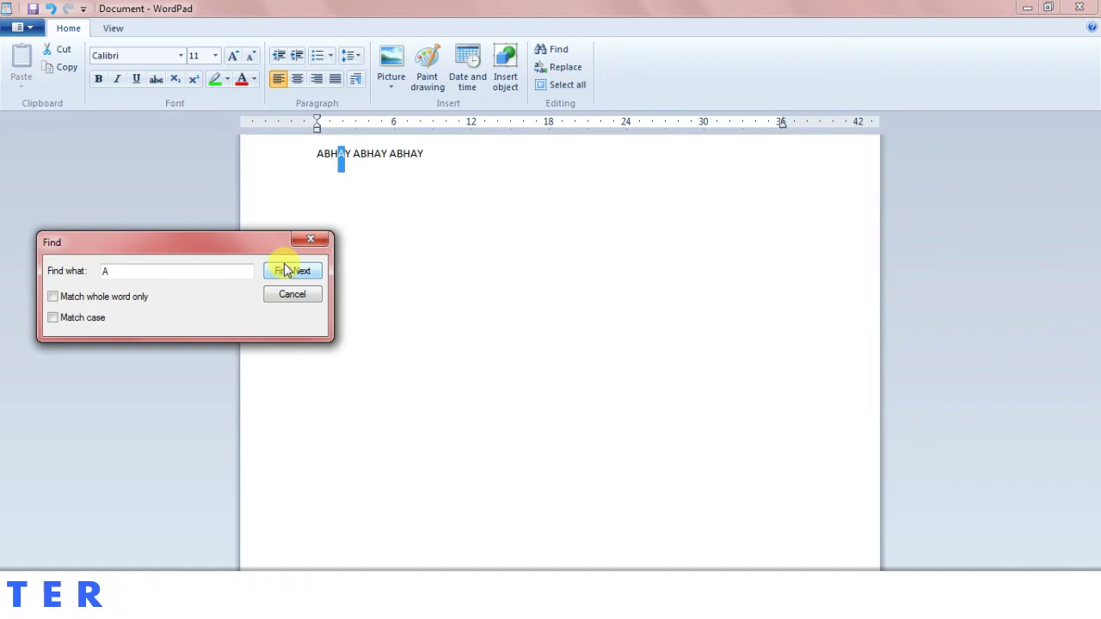
Step: Replace every A with B so the line reads BBHBY BBHBY BBHBY, then select it
click(311, 240)
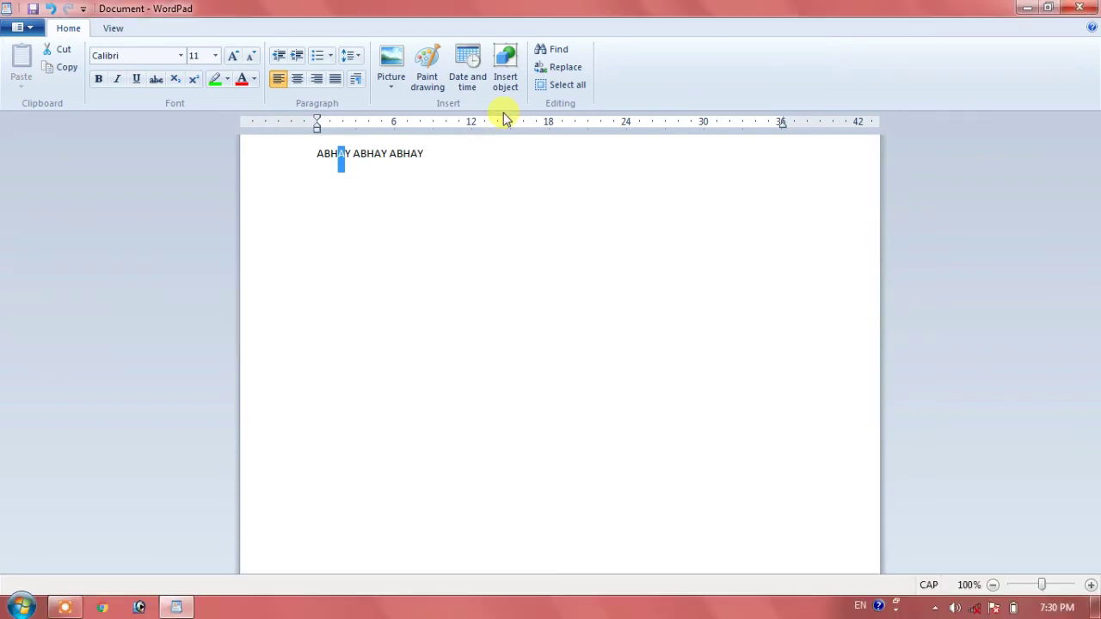
click(542, 74)
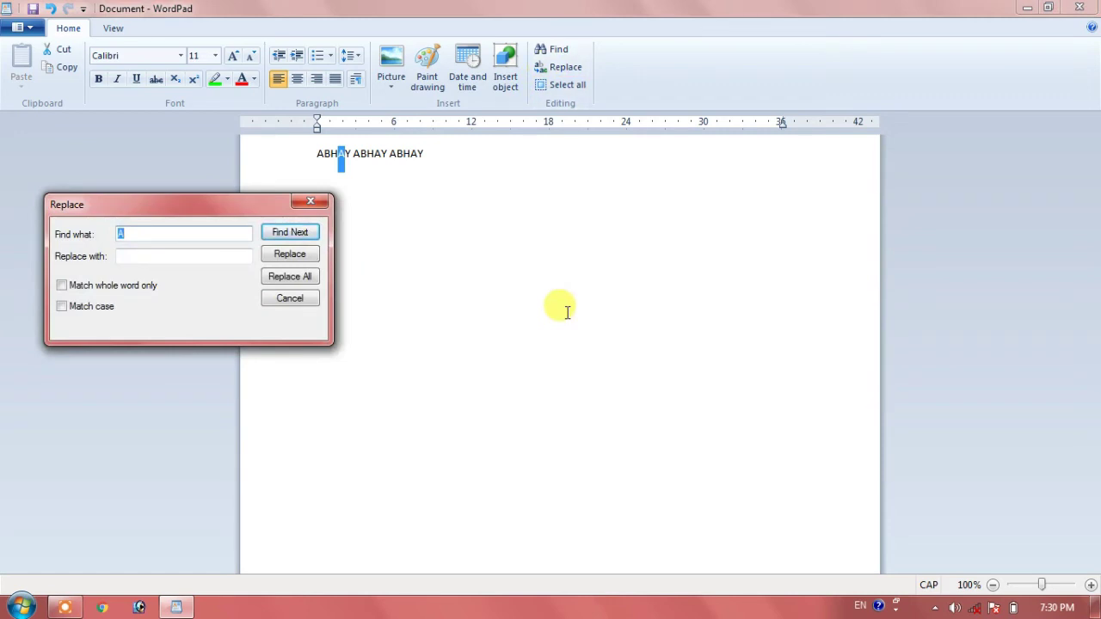
click(181, 257)
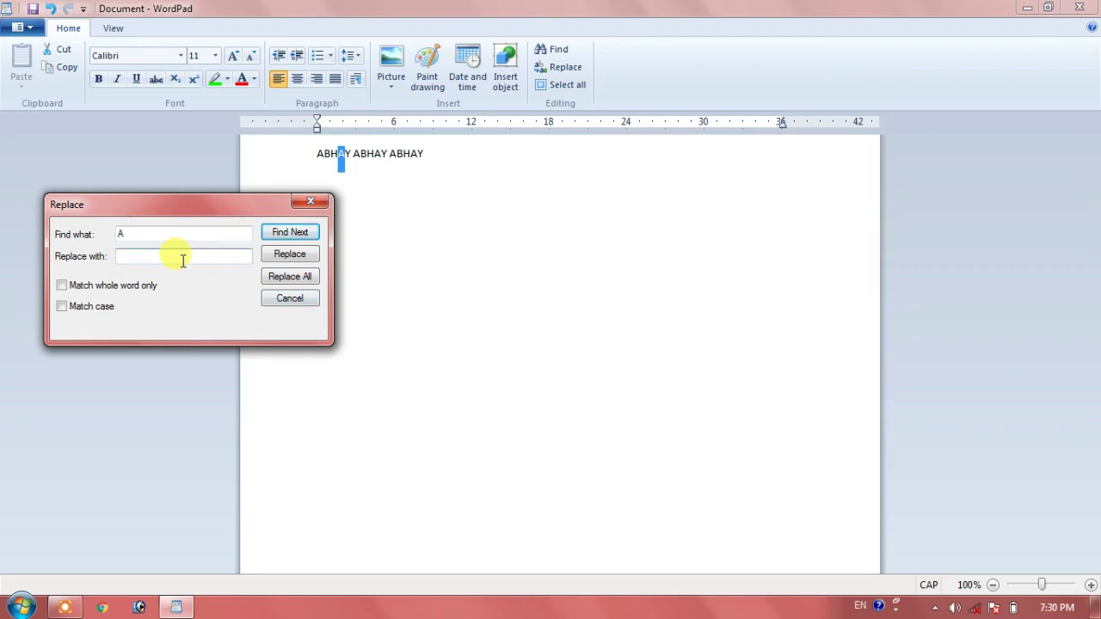
text(B)
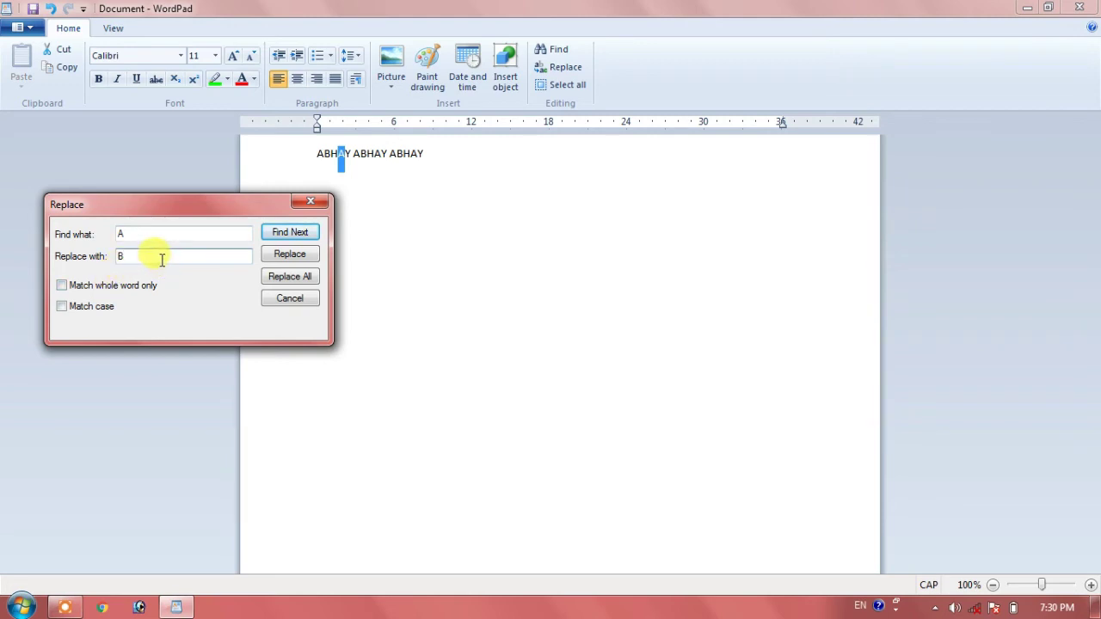
click(306, 255)
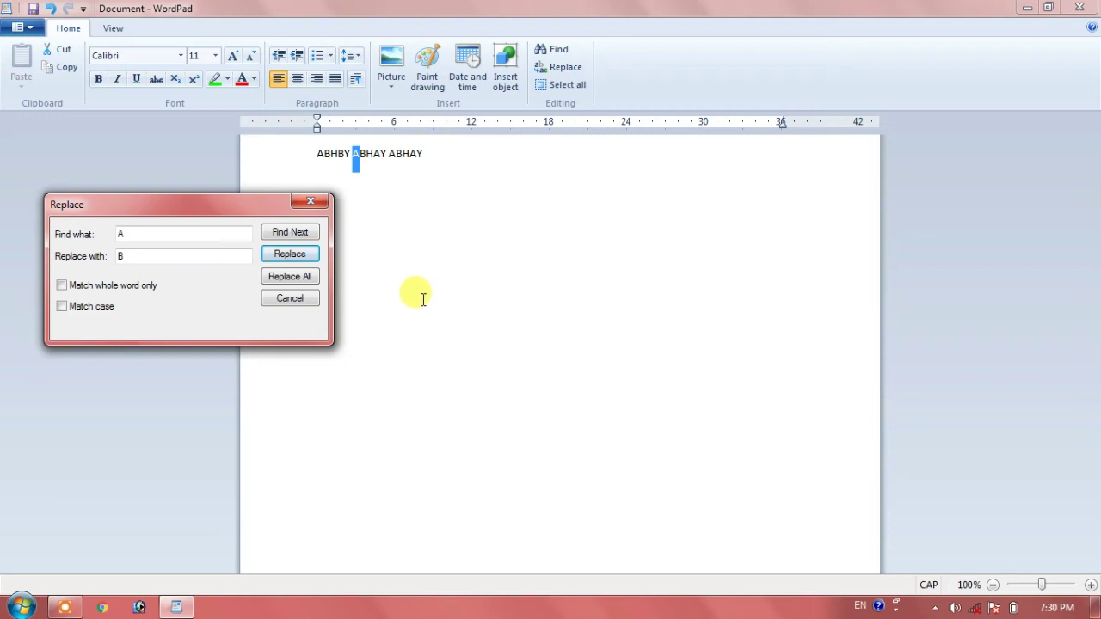
click(284, 280)
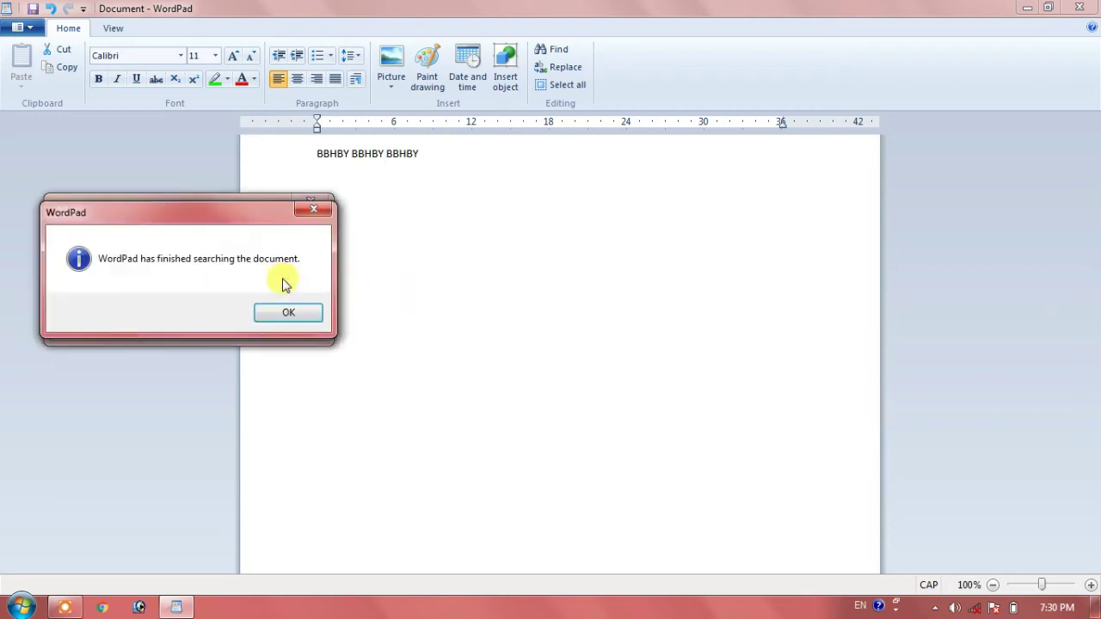
click(284, 314)
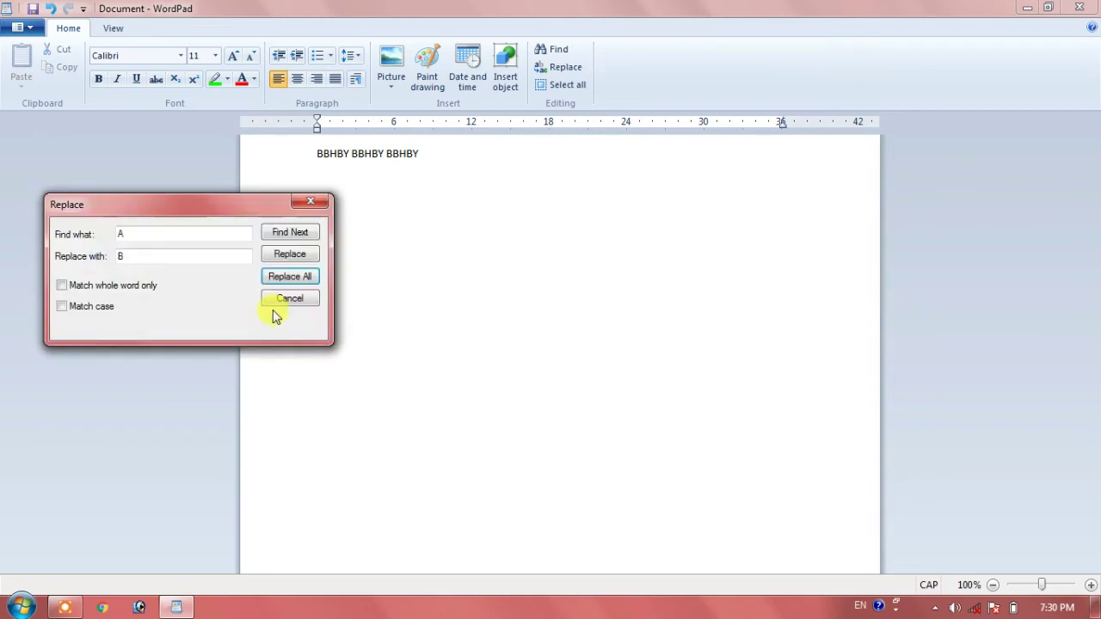
click(318, 197)
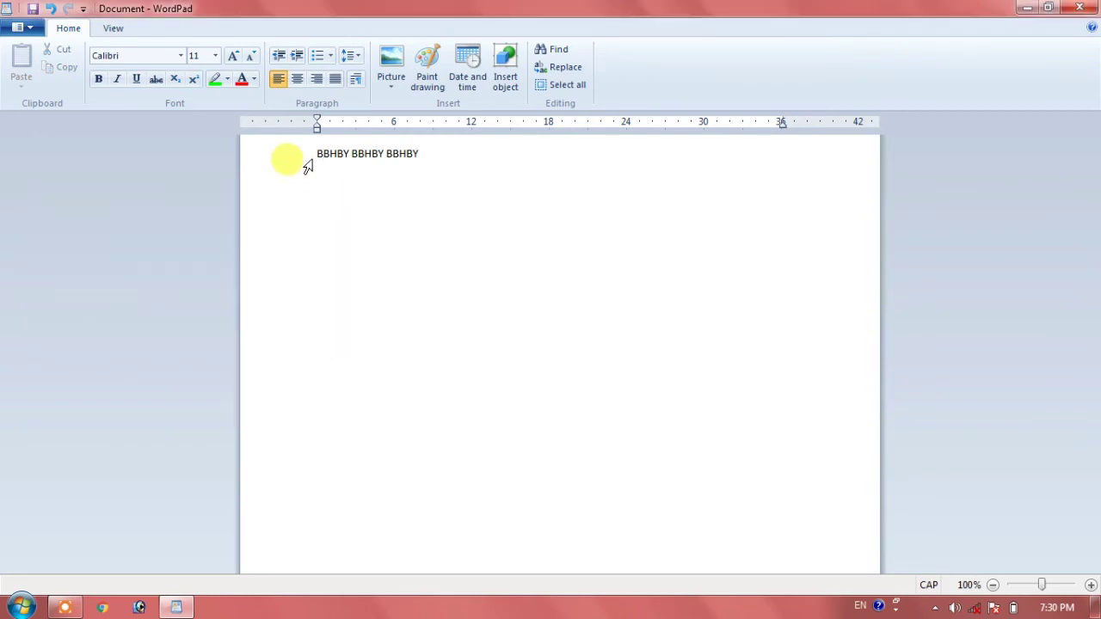
click(306, 166)
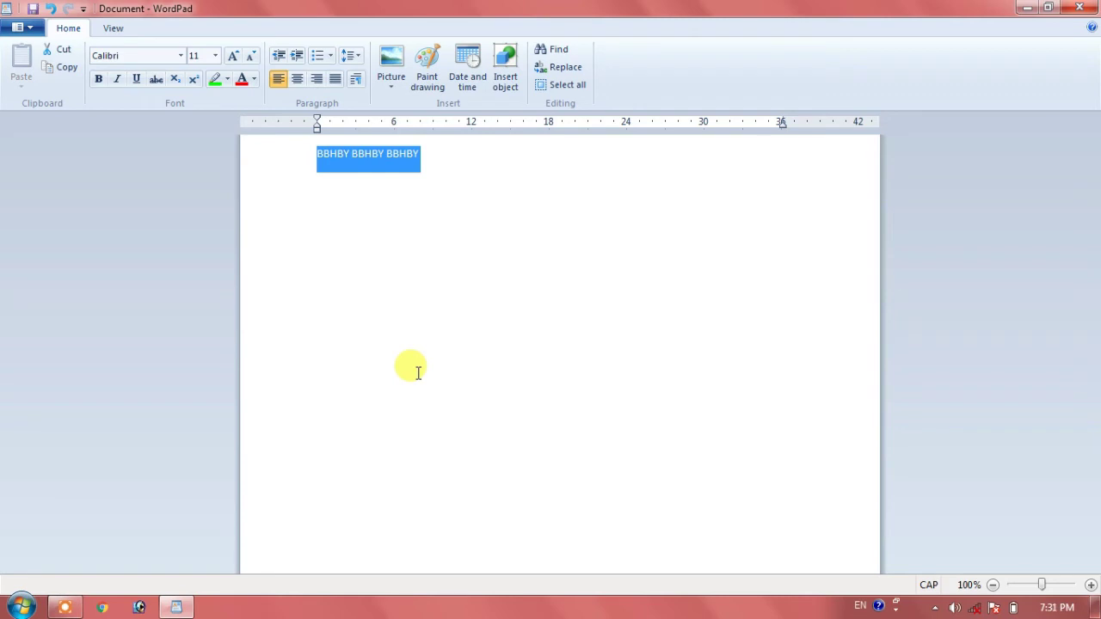
click(418, 373)
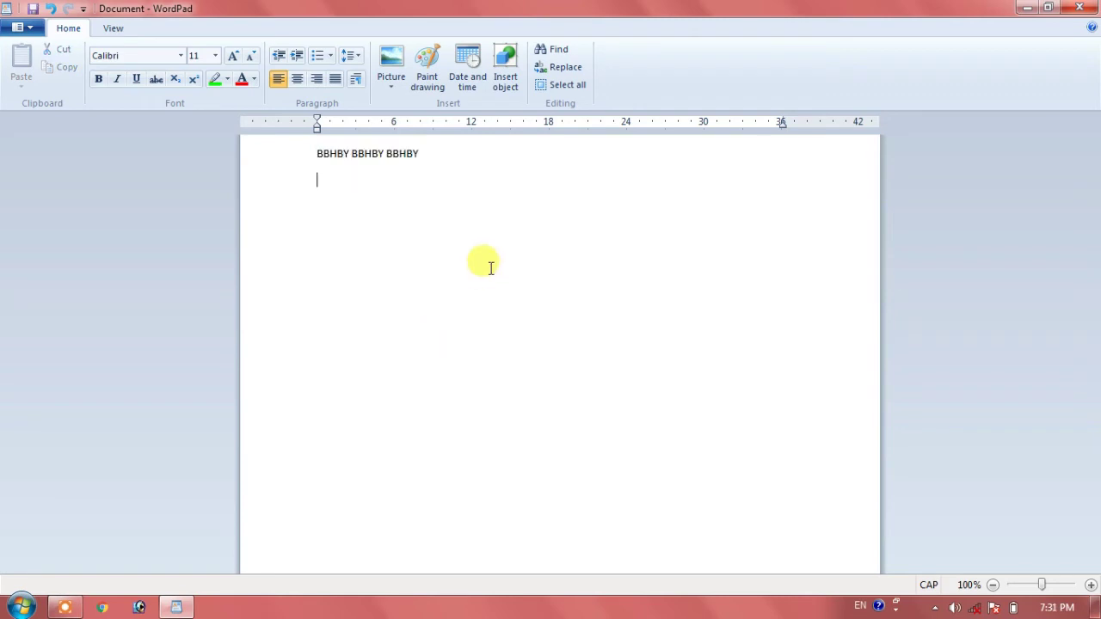
click(557, 91)
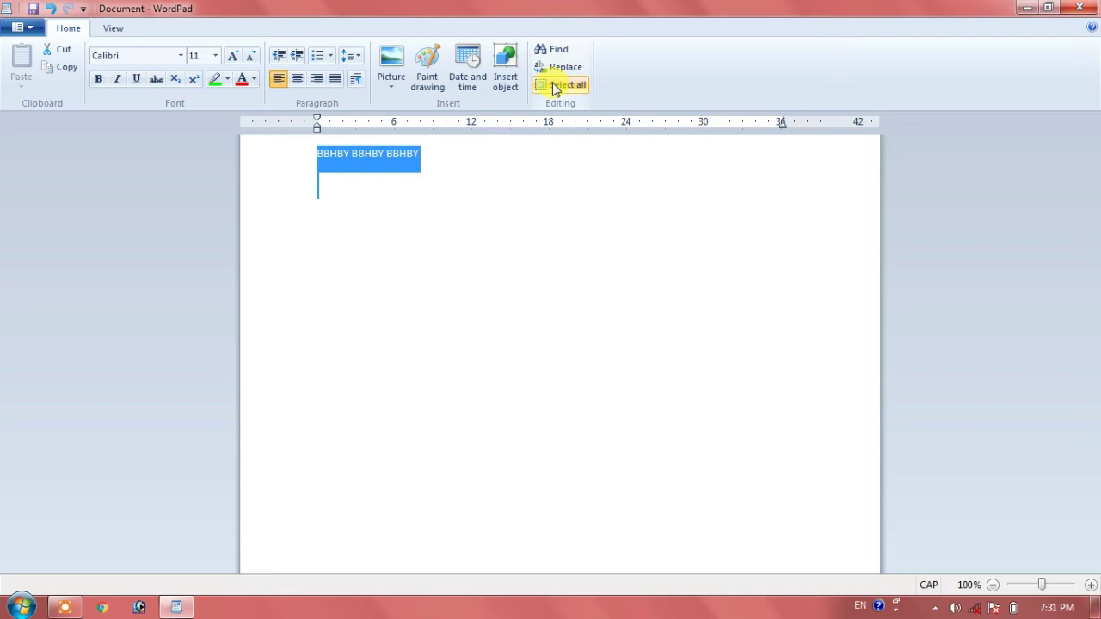
click(602, 232)
text(AB)
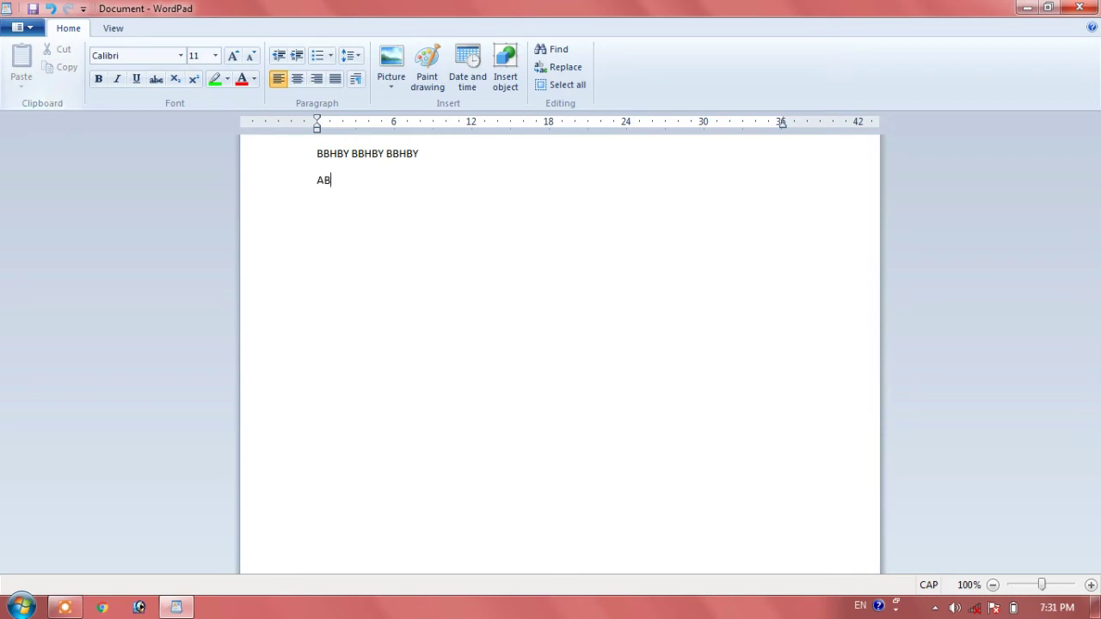
Step: Complete the second line as ABHAY EXCEL COMPUTER and copy it
text(HAY EXCEL C)
text(OMP)
text(UTER)
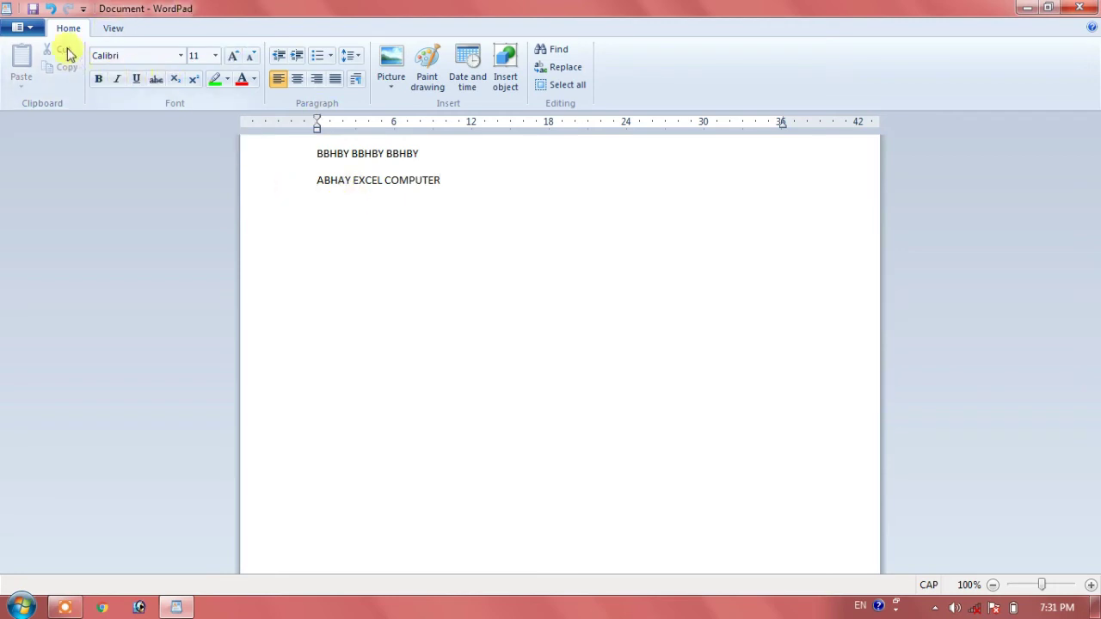
click(303, 189)
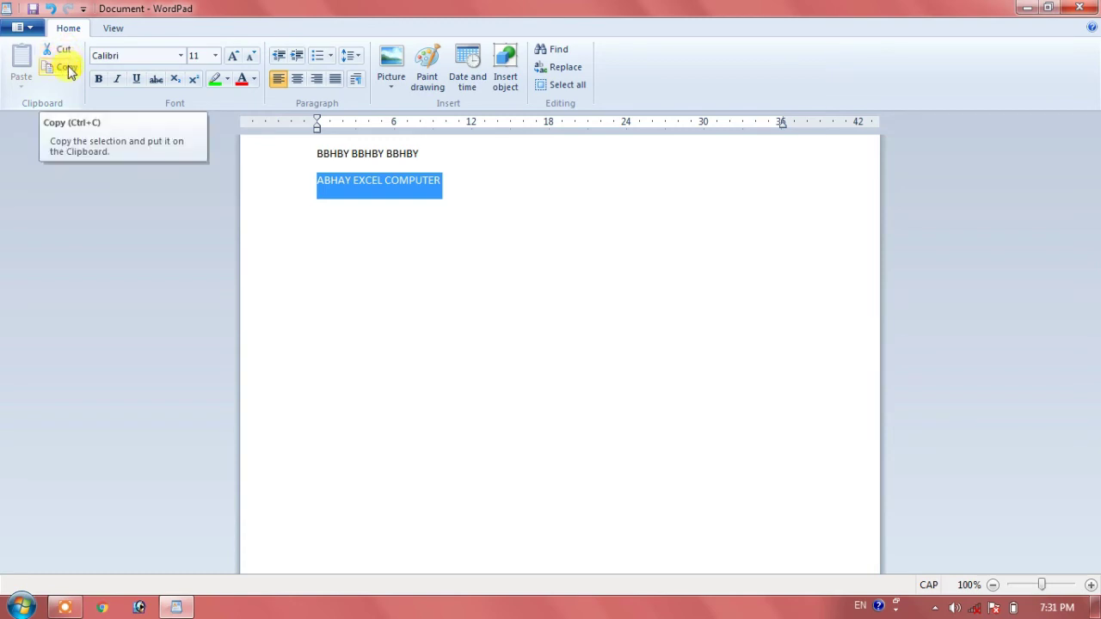
click(69, 70)
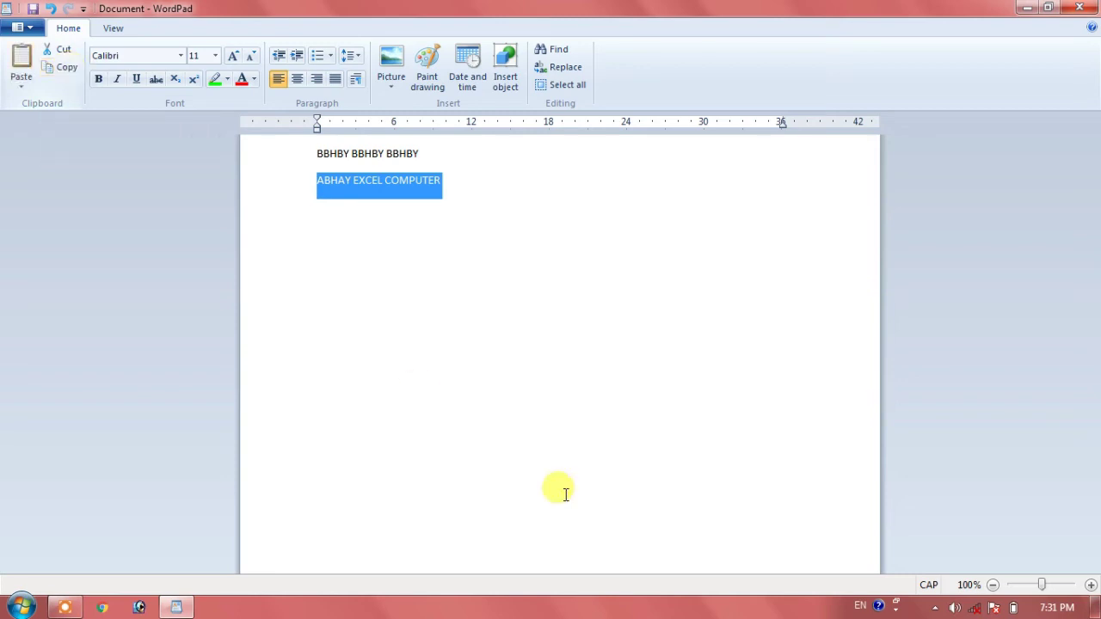
Step: Paste five copies of ABHAY EXCEL COMPUTER on a new line lower on the page
click(497, 202)
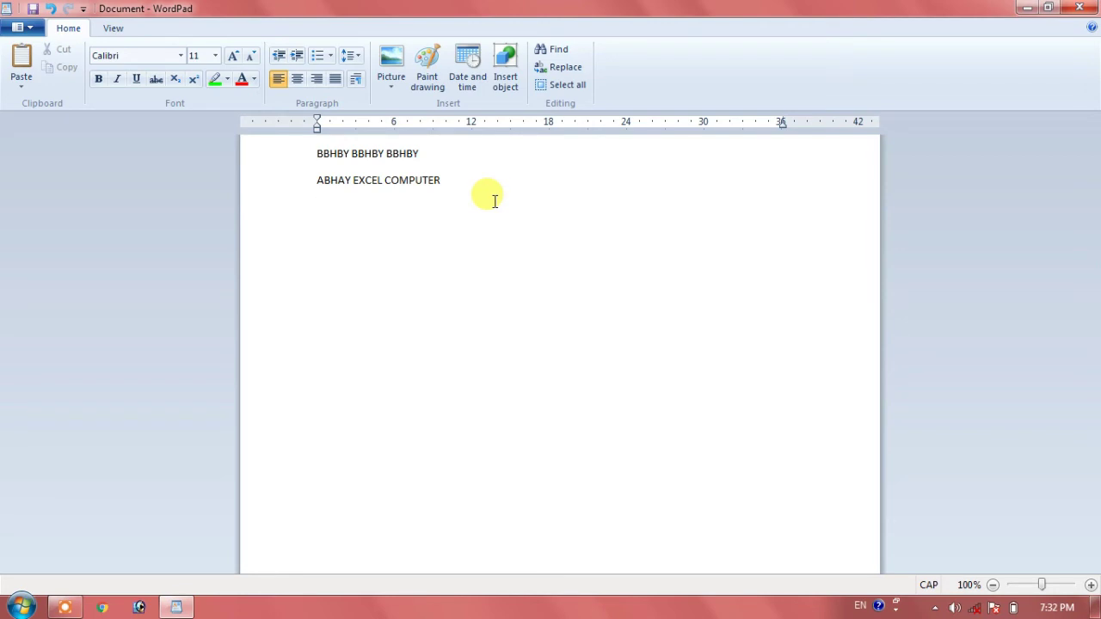
key(Return)
key(Return)
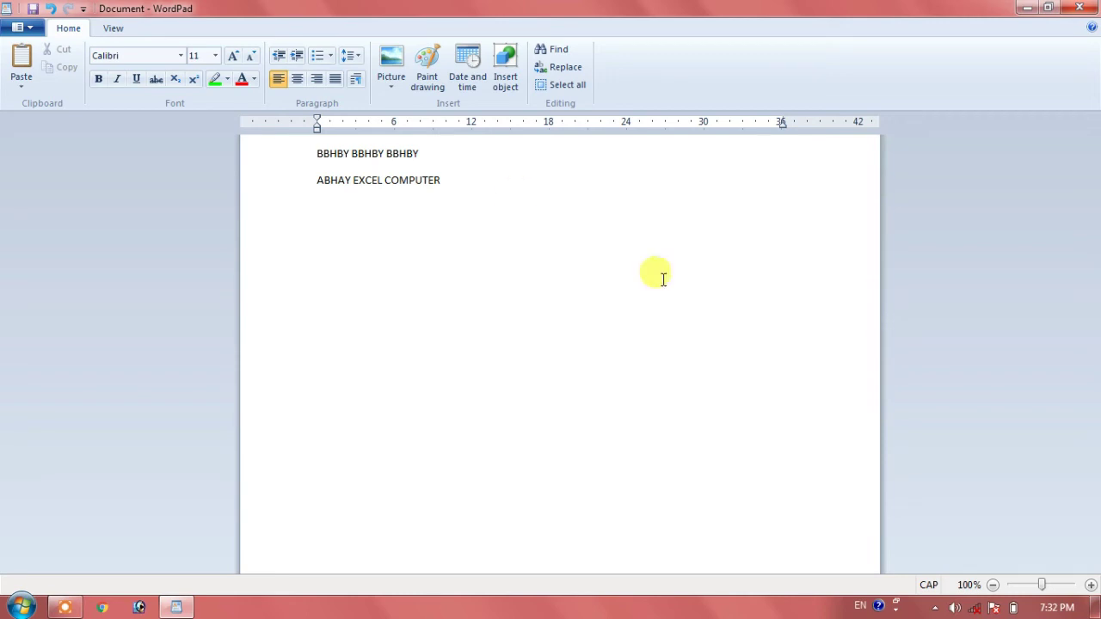
click(31, 64)
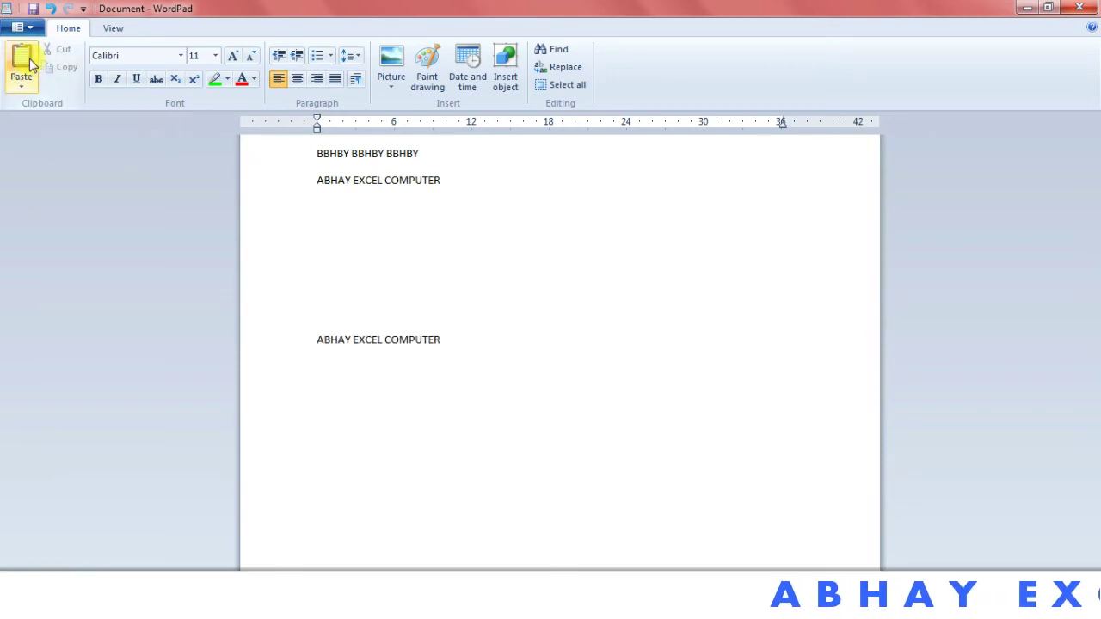
click(31, 64)
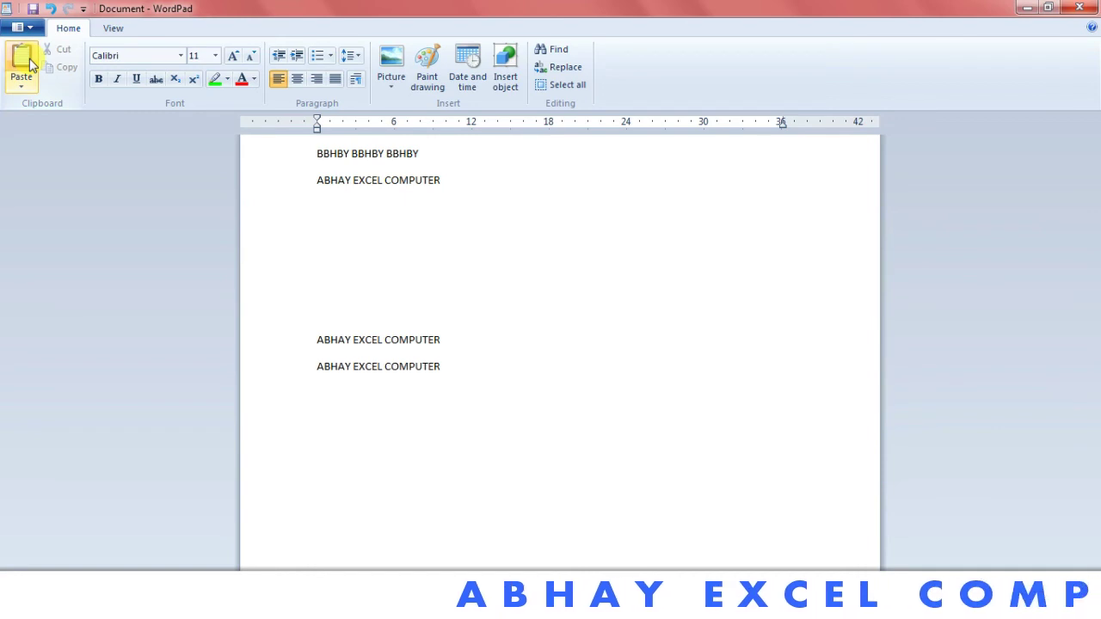
click(31, 64)
click(31, 64)
click(31, 65)
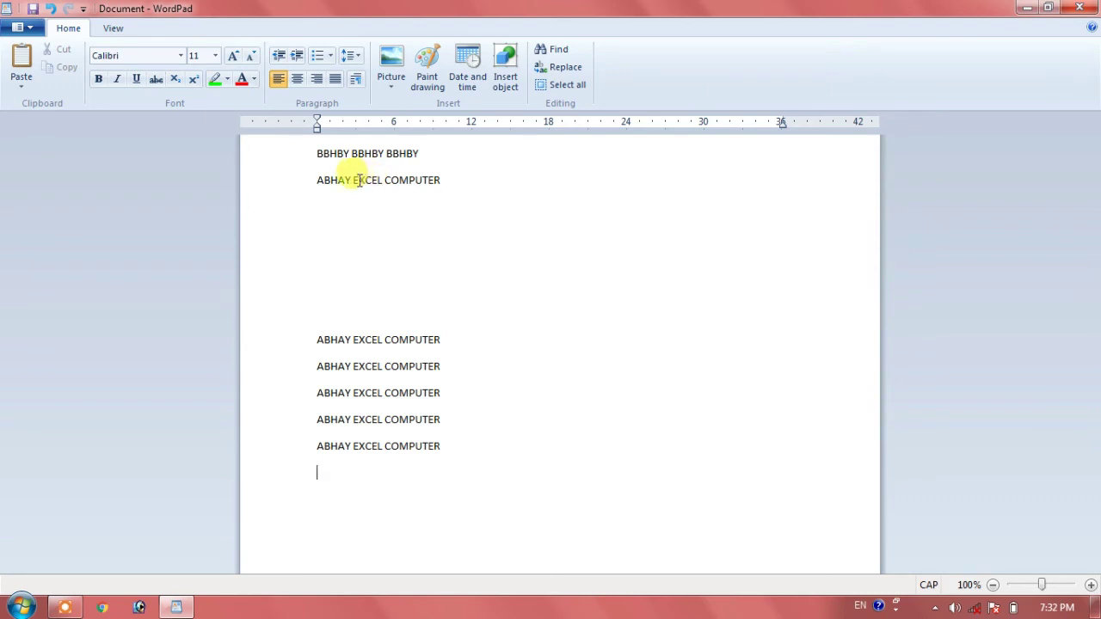
Step: Cut ABHAY from line two and paste it nine times after the first lower line
drag(351, 182, 315, 182)
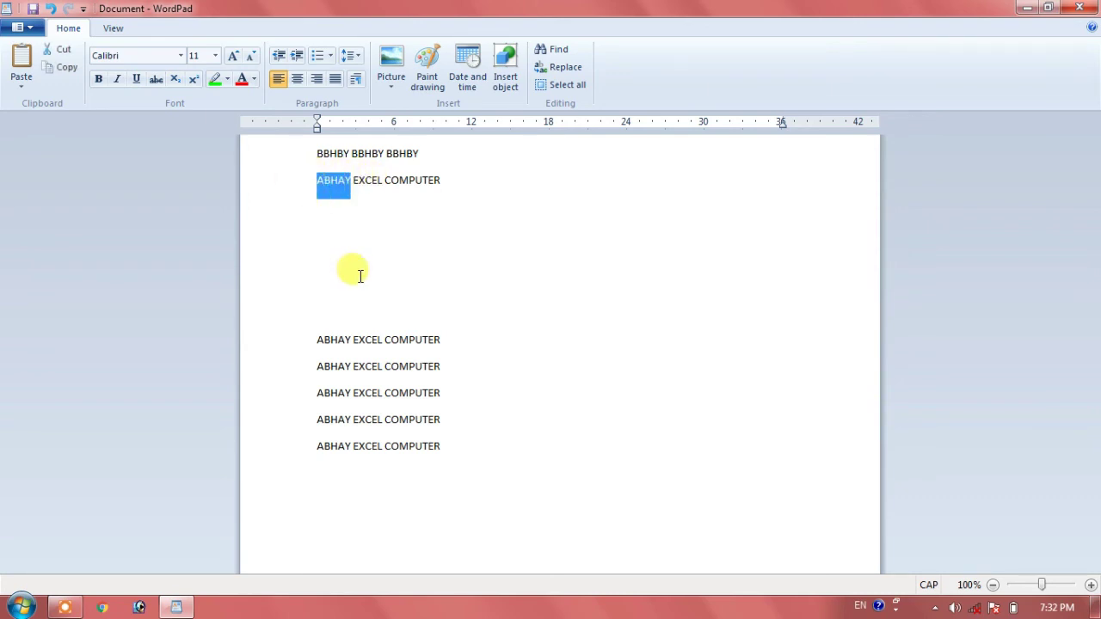
click(49, 50)
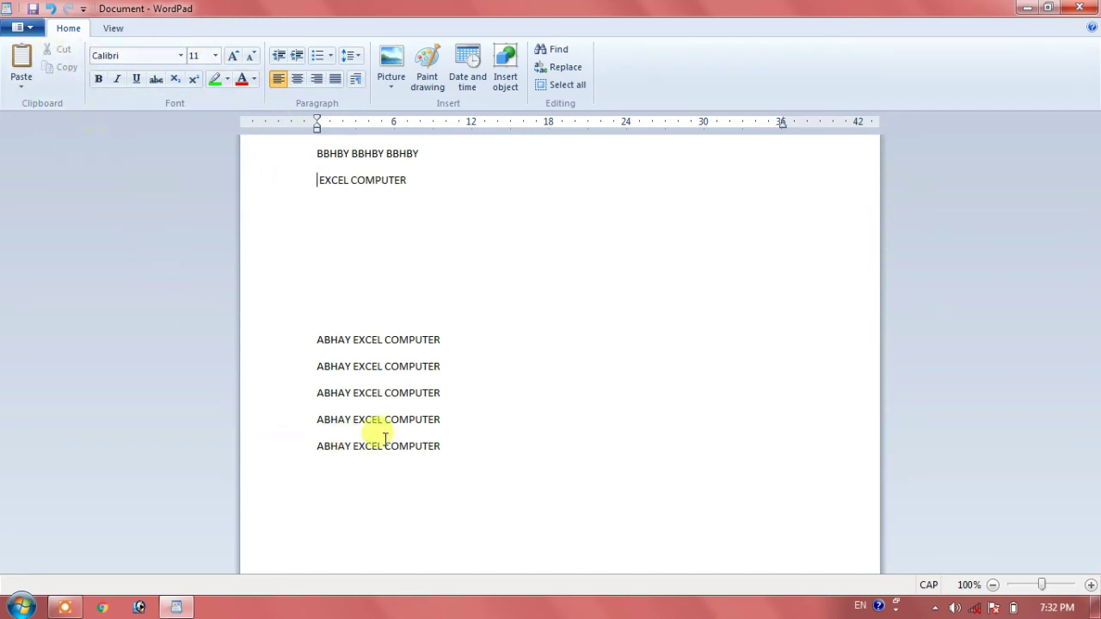
click(472, 346)
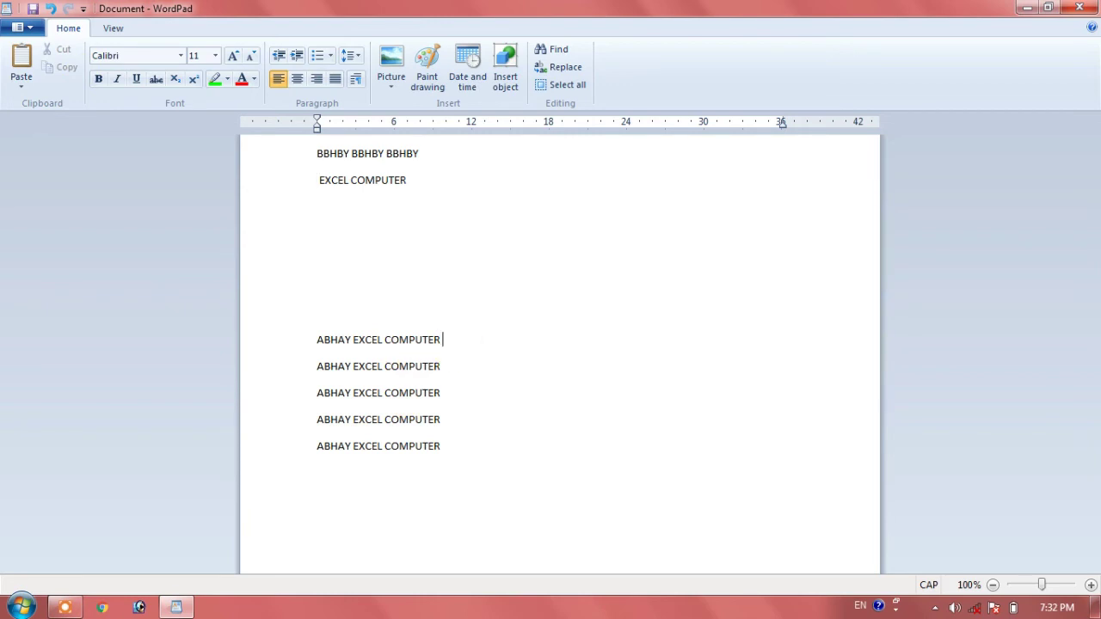
click(23, 62)
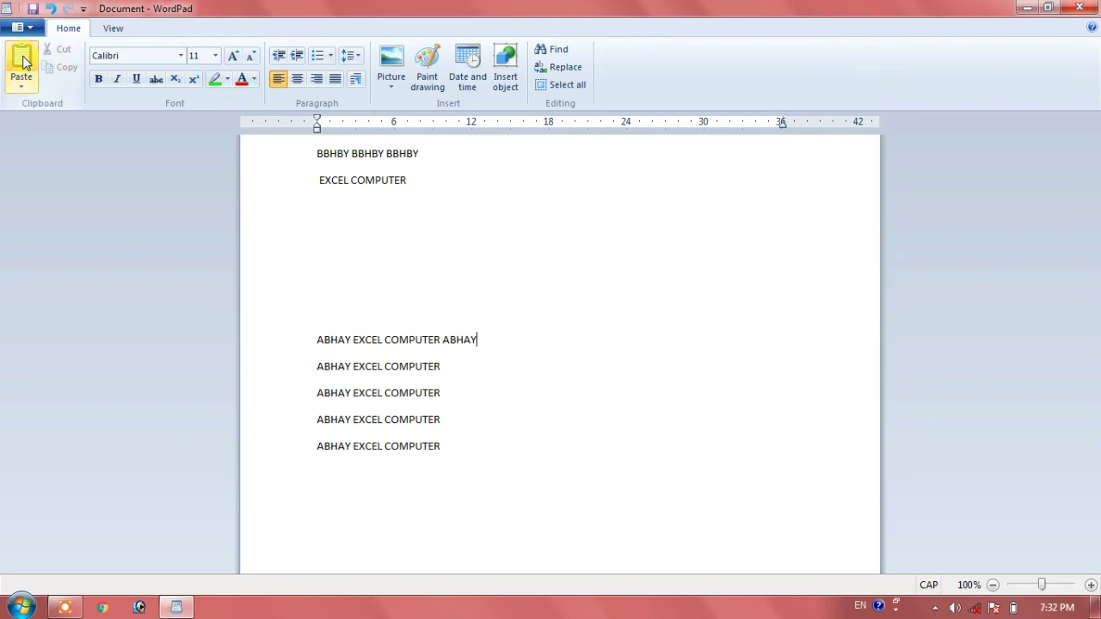
click(23, 62)
click(23, 61)
click(23, 62)
click(23, 62)
click(24, 62)
click(23, 62)
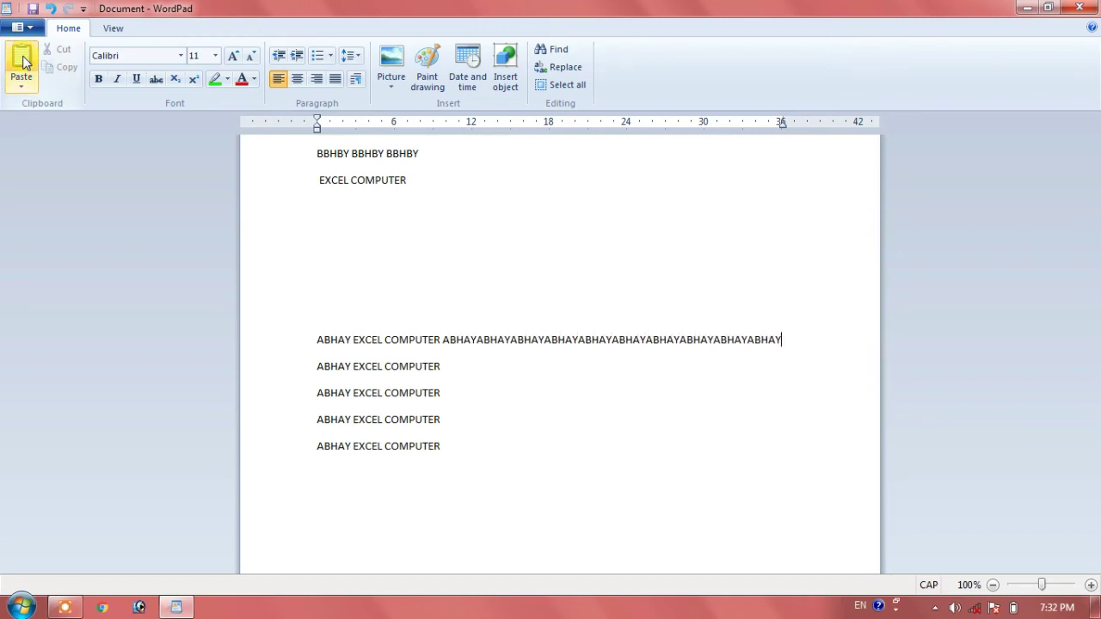
click(23, 62)
click(23, 62)
click(23, 62)
click(24, 62)
click(24, 61)
click(23, 62)
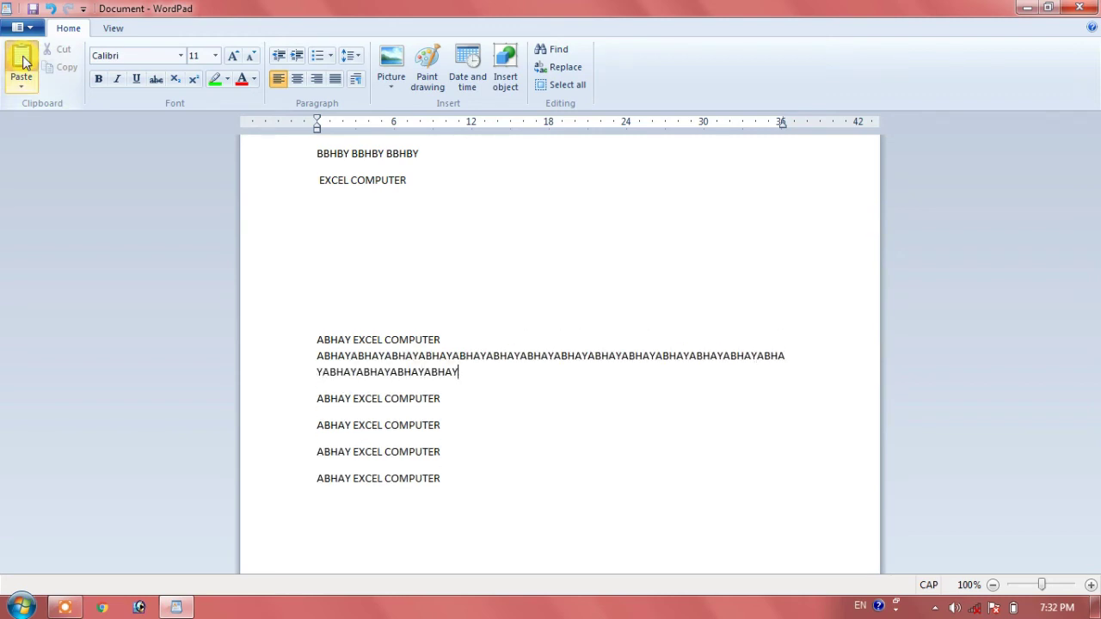
click(23, 62)
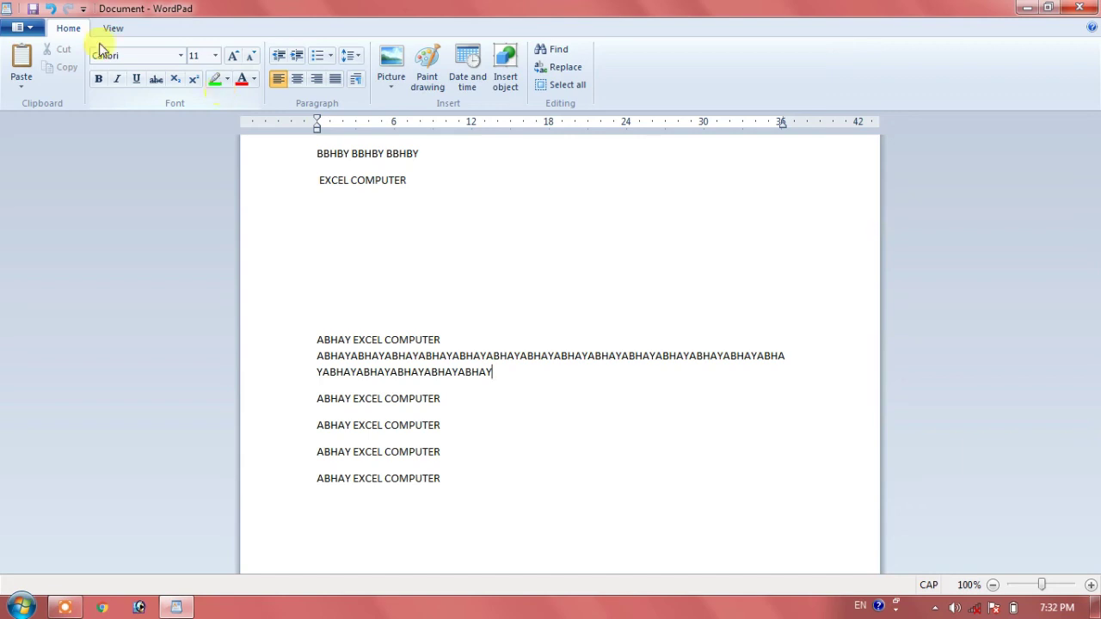
Step: Save the document in Rich Text Format as ABHAY EXCEL 1 in Documents
click(20, 30)
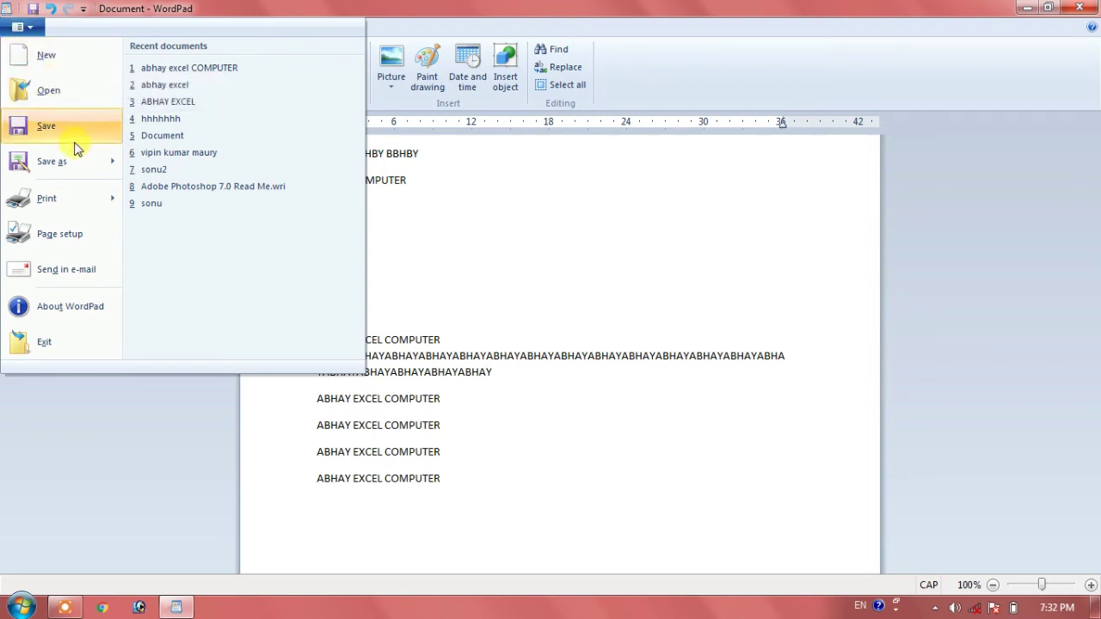
mouse_move(76, 155)
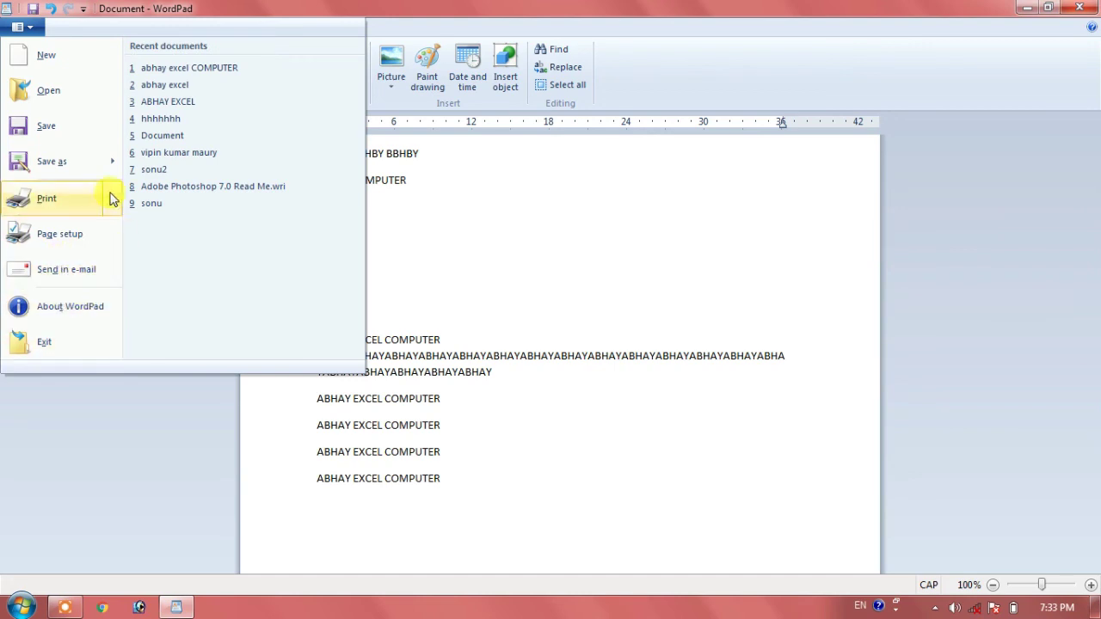
click(51, 127)
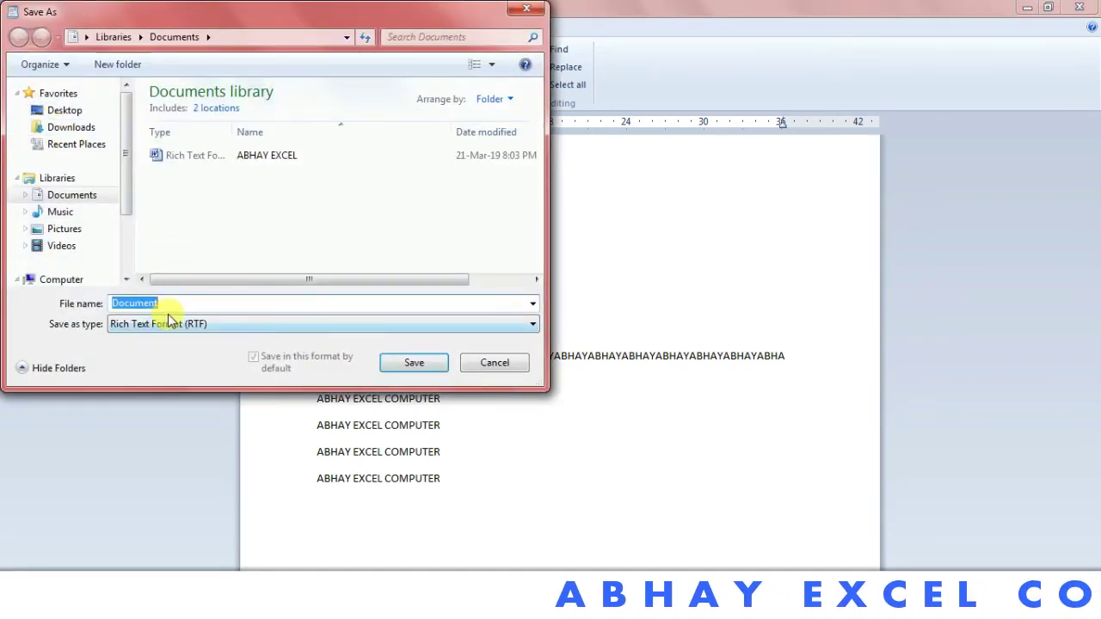
click(175, 305)
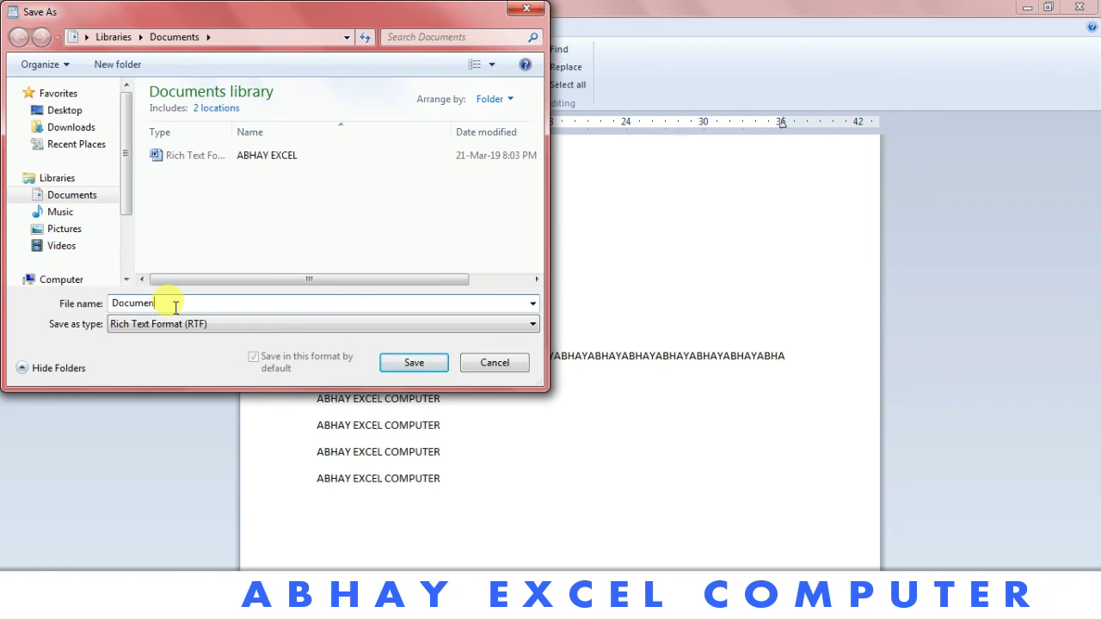
key(BackSpace)
key(BackSpace)
key(BackSpace)
key(BackSpace)
key(BackSpace)
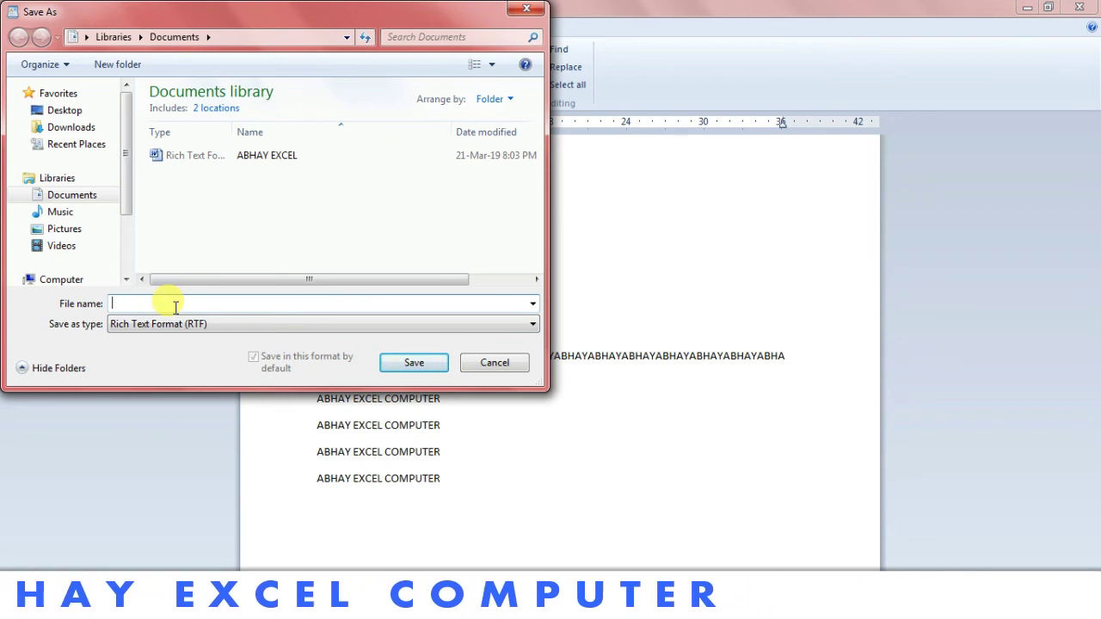
text(ABHAY)
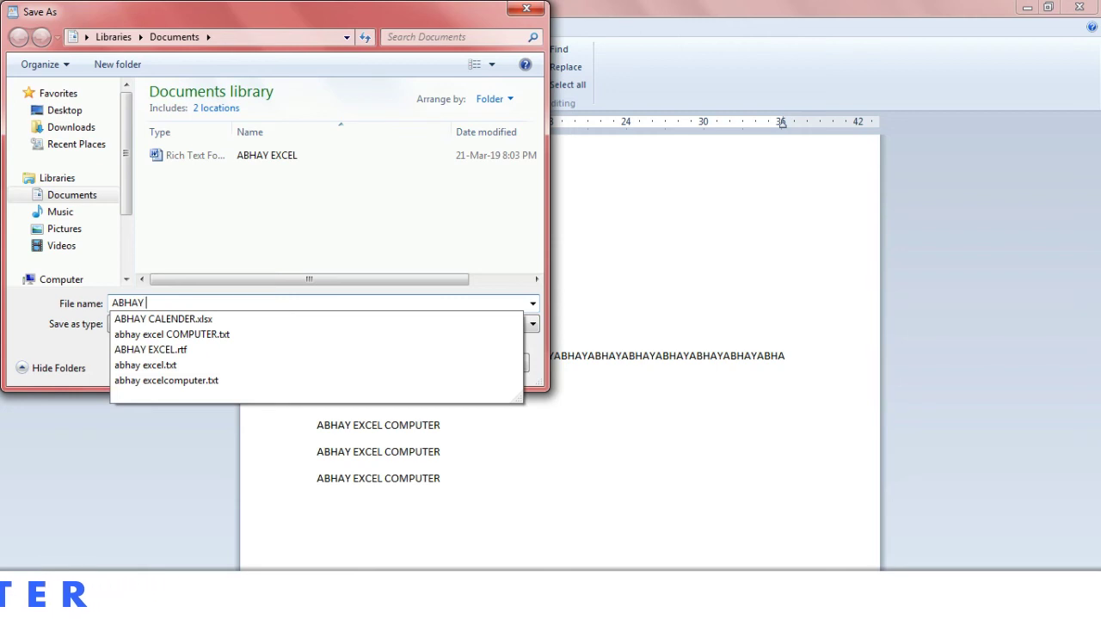
text( EXCEL)
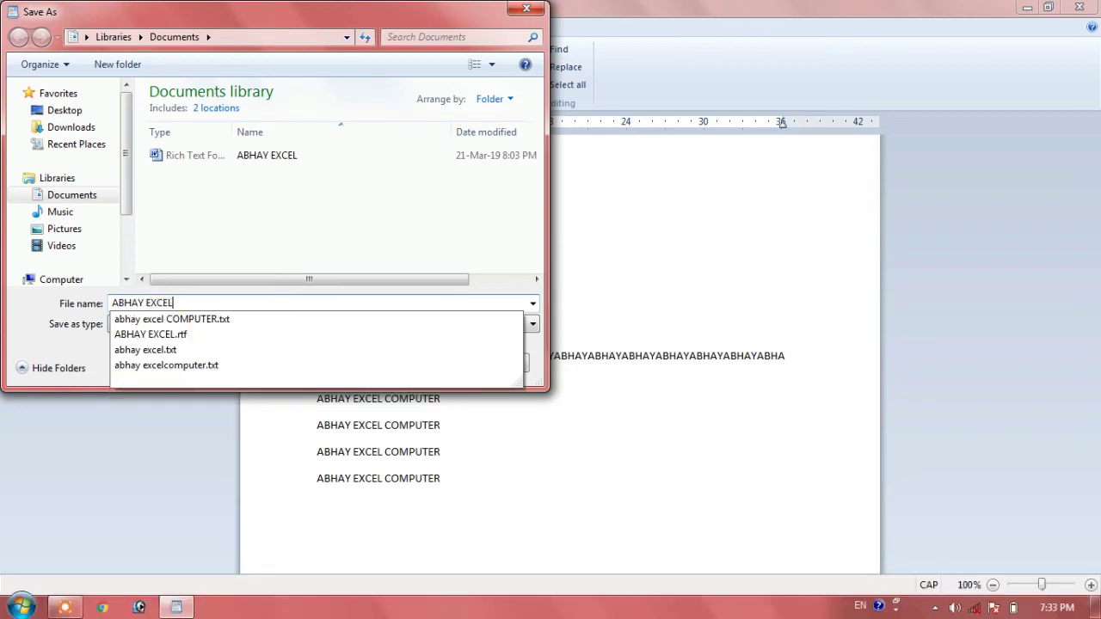
click(175, 303)
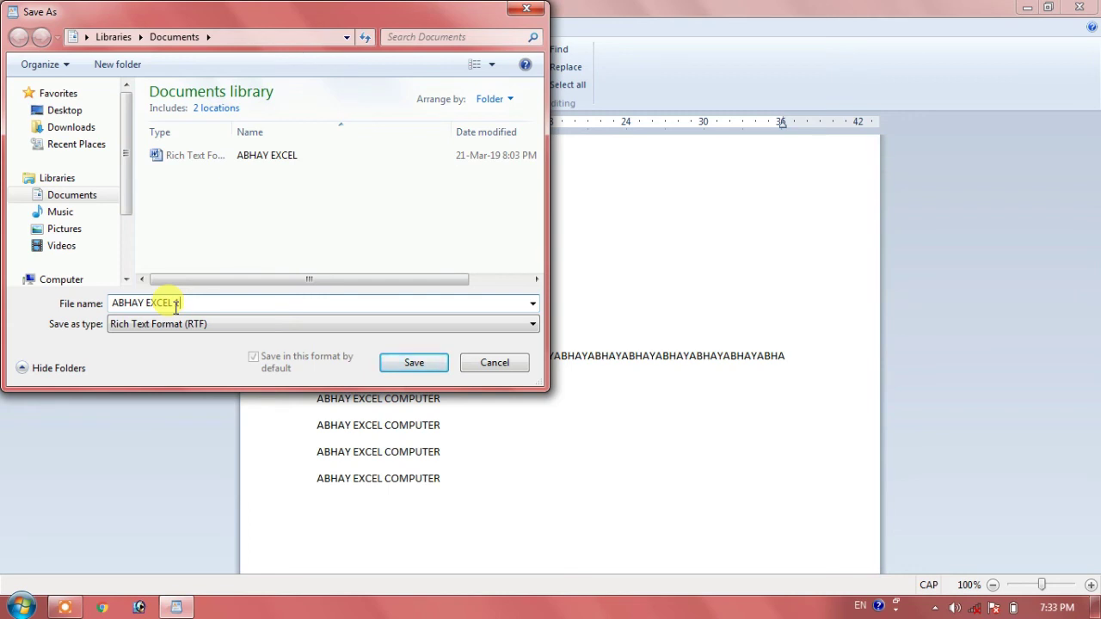
text(1)
click(202, 322)
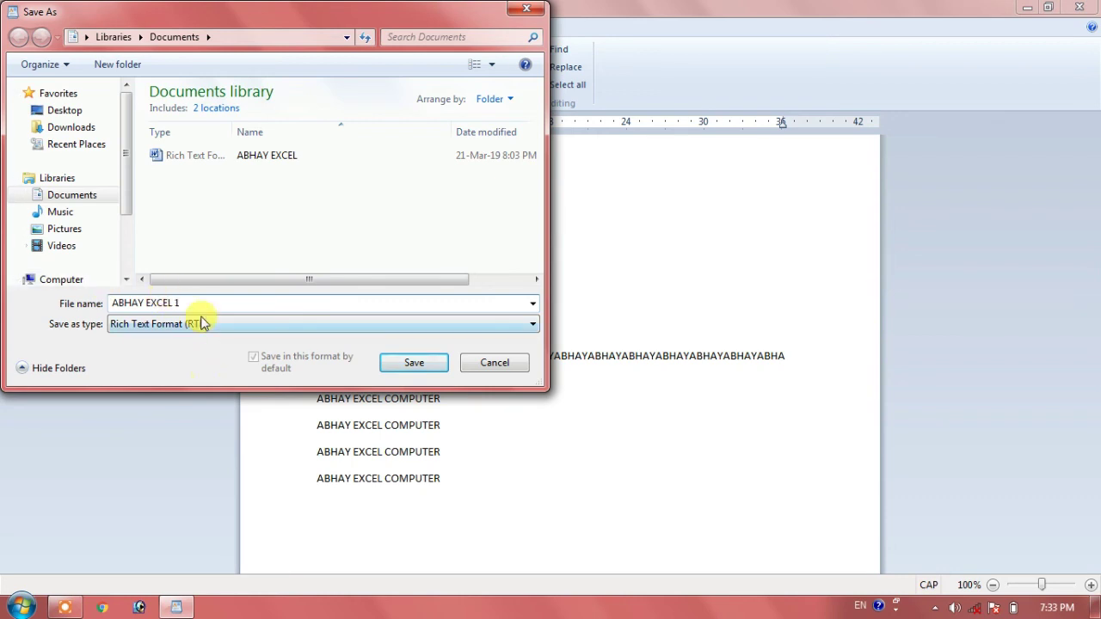
click(414, 362)
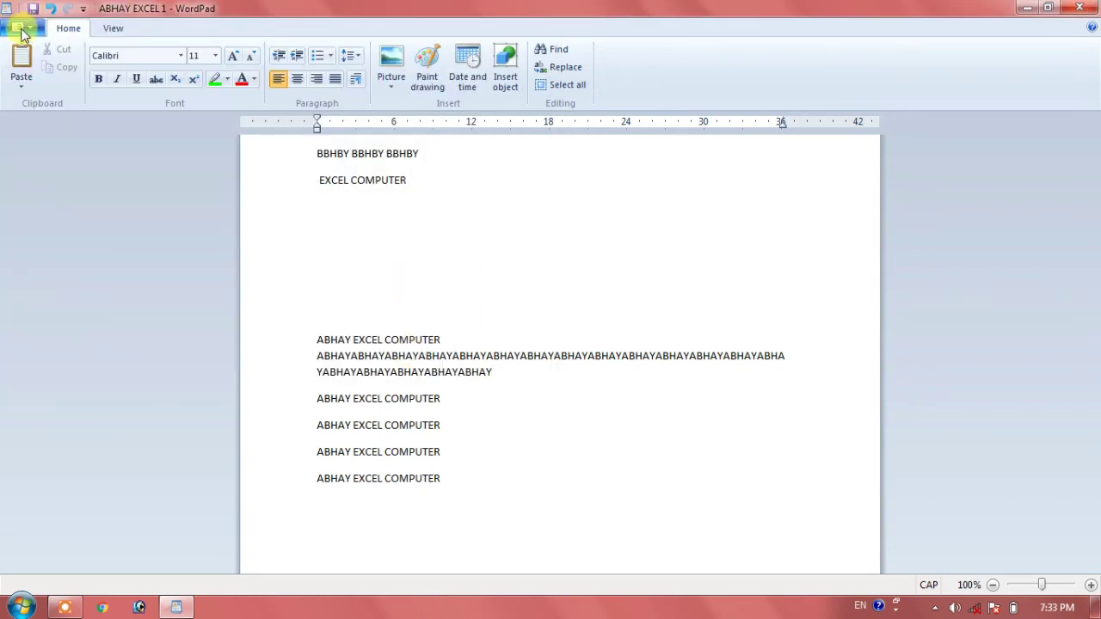
Step: Start a blank document, then reopen ABHAY EXCEL 1 from Documents
click(22, 33)
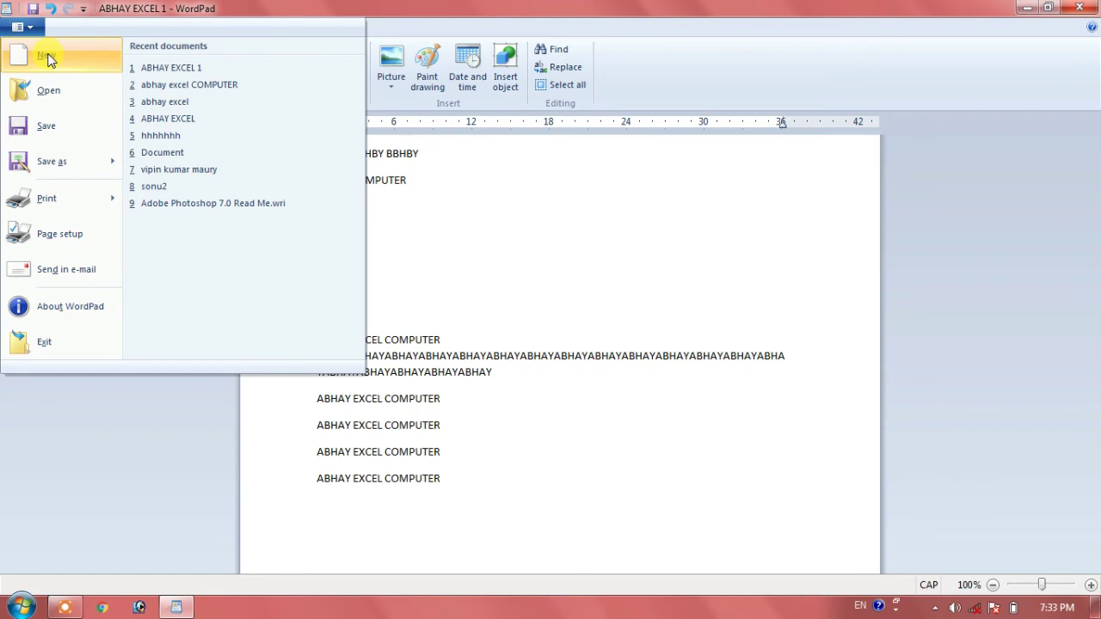
click(49, 58)
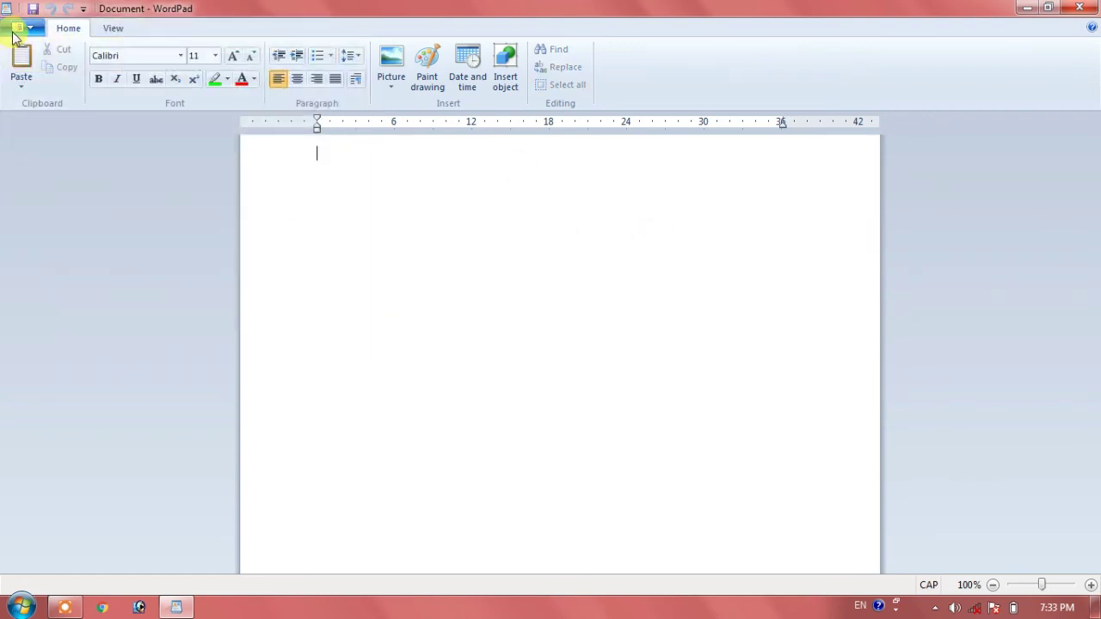
click(14, 30)
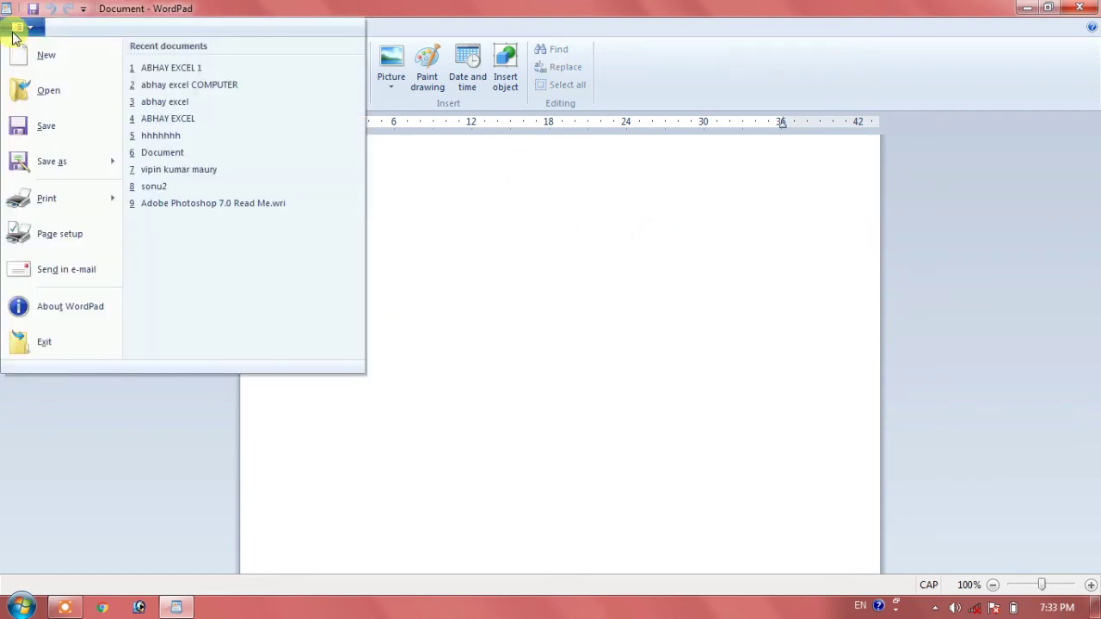
click(55, 95)
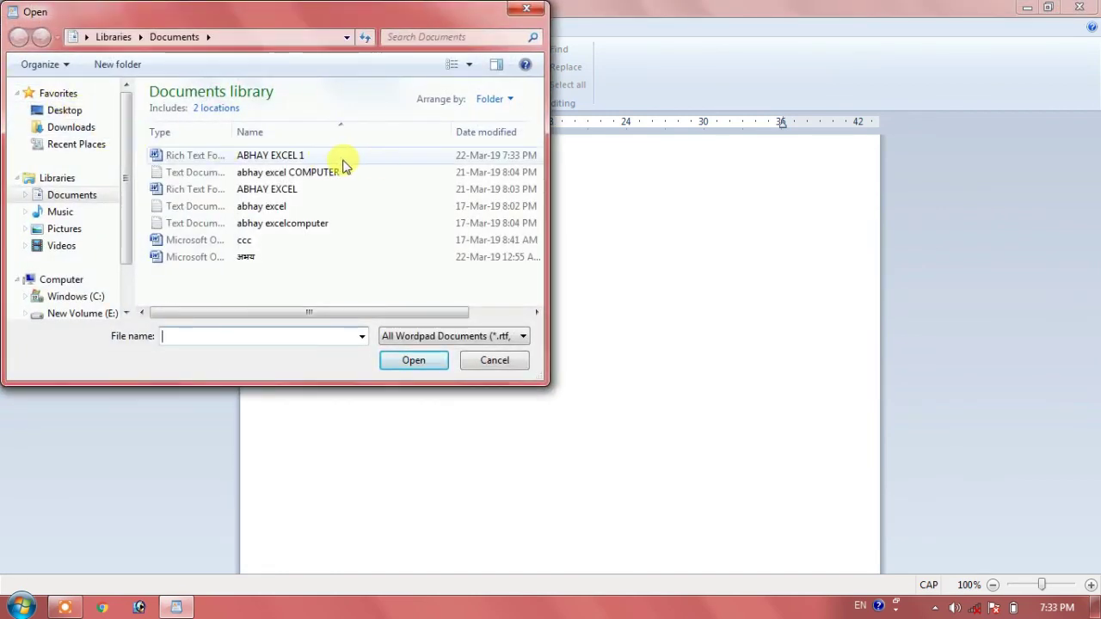
click(341, 159)
click(424, 365)
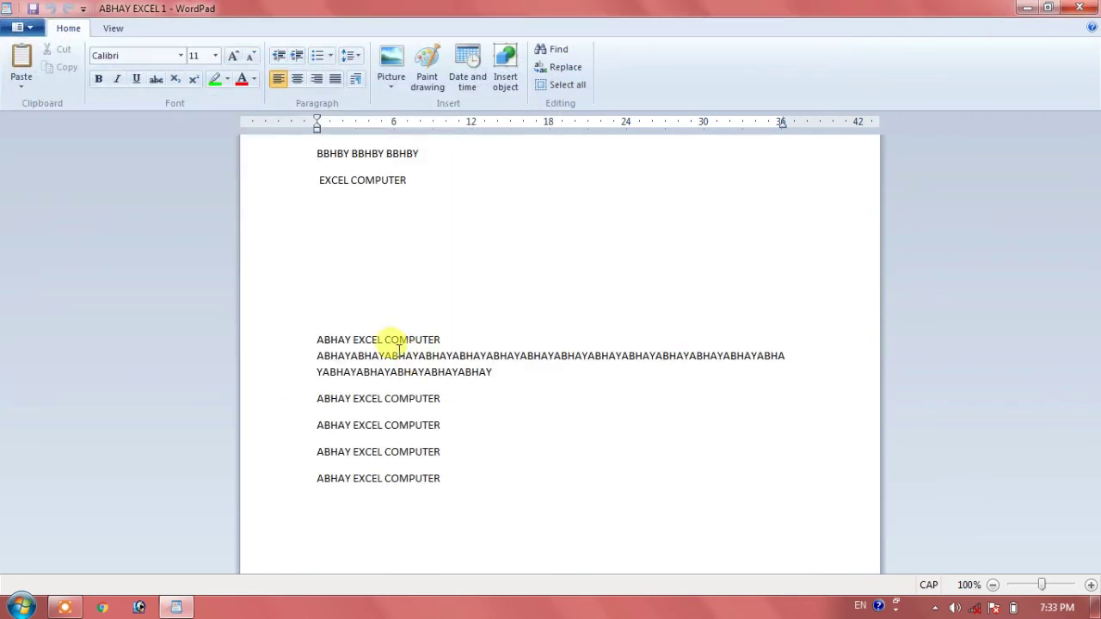
Step: Add a new line after the fourth ABHAY EXCEL COMPUTER line: 'ABHAYD' followed by many F's and G's
click(19, 32)
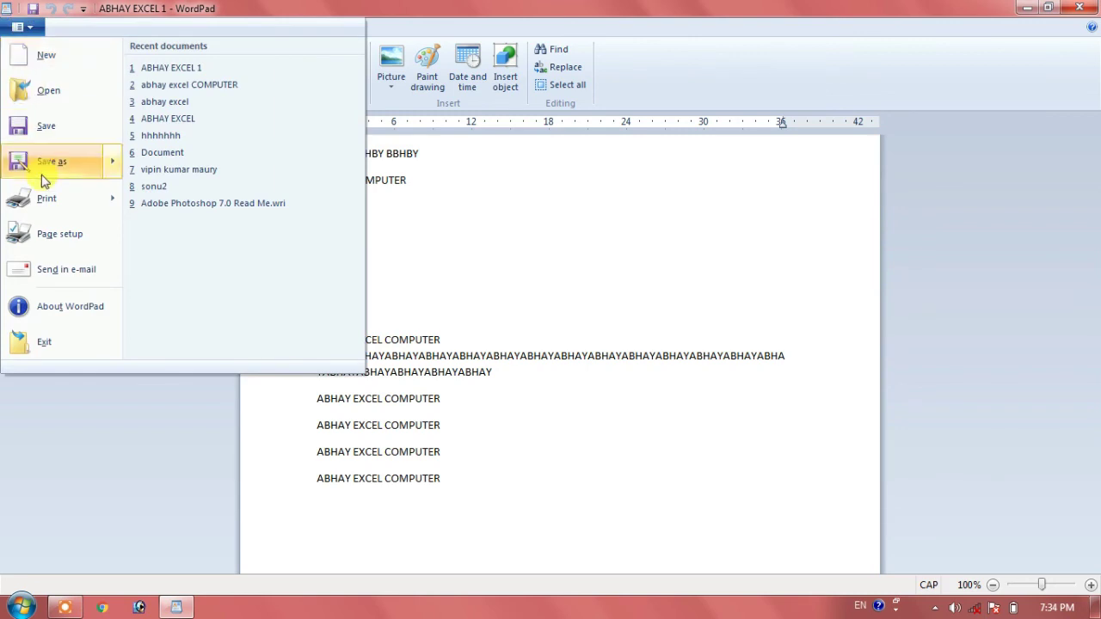
mouse_move(45, 165)
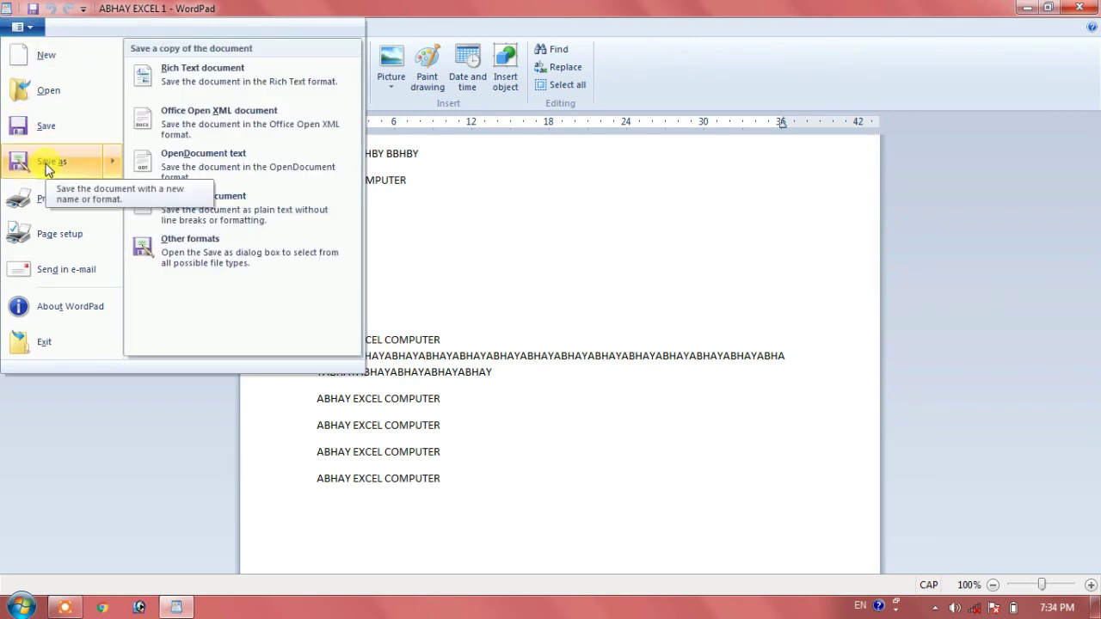
click(452, 451)
click(454, 453)
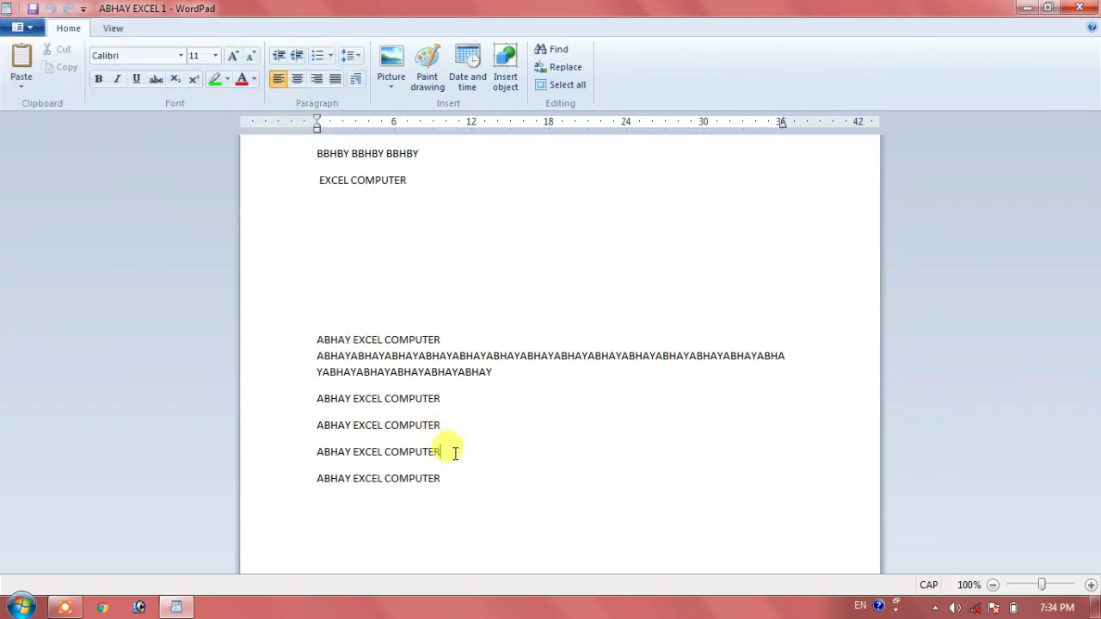
key(Return)
text(ABHAY)
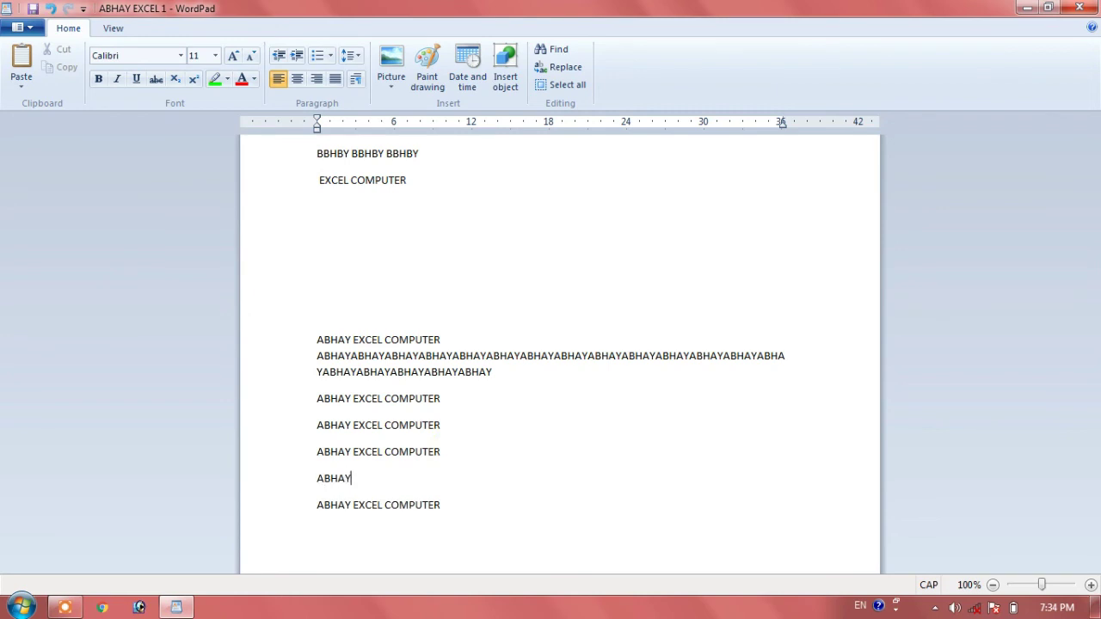
text(DFFFFFG)
text(GGGGGGGGGGGGGGGGGGGGGGGGGGGGGGGGGGGGGG)
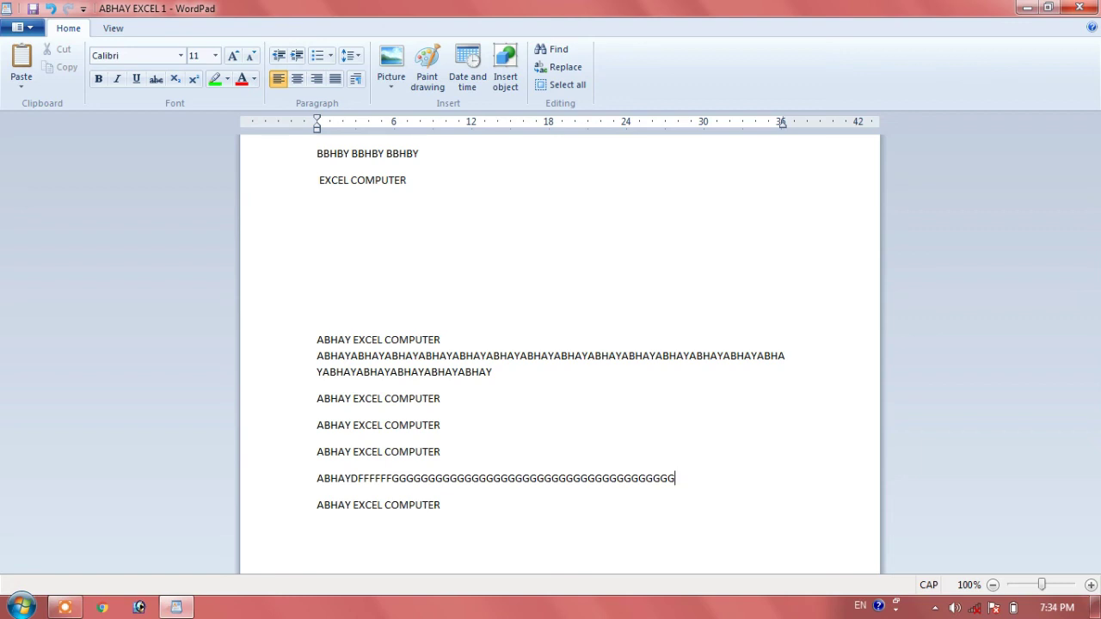
Step: Save the edited document as the Rich Text Format file ABHAY EXCEL 12
click(21, 27)
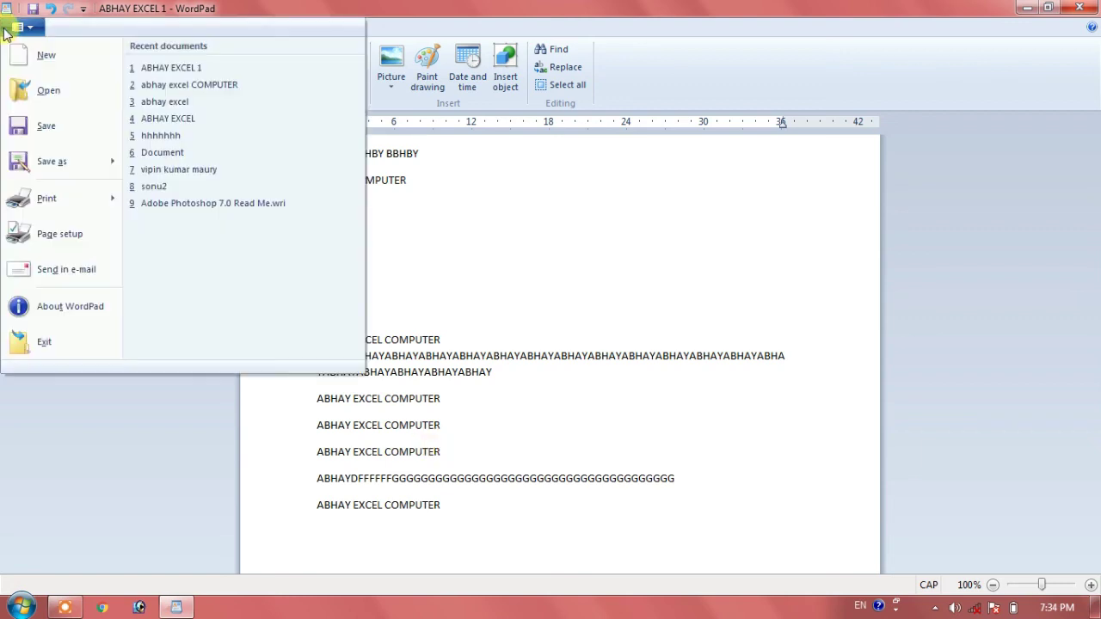
click(28, 165)
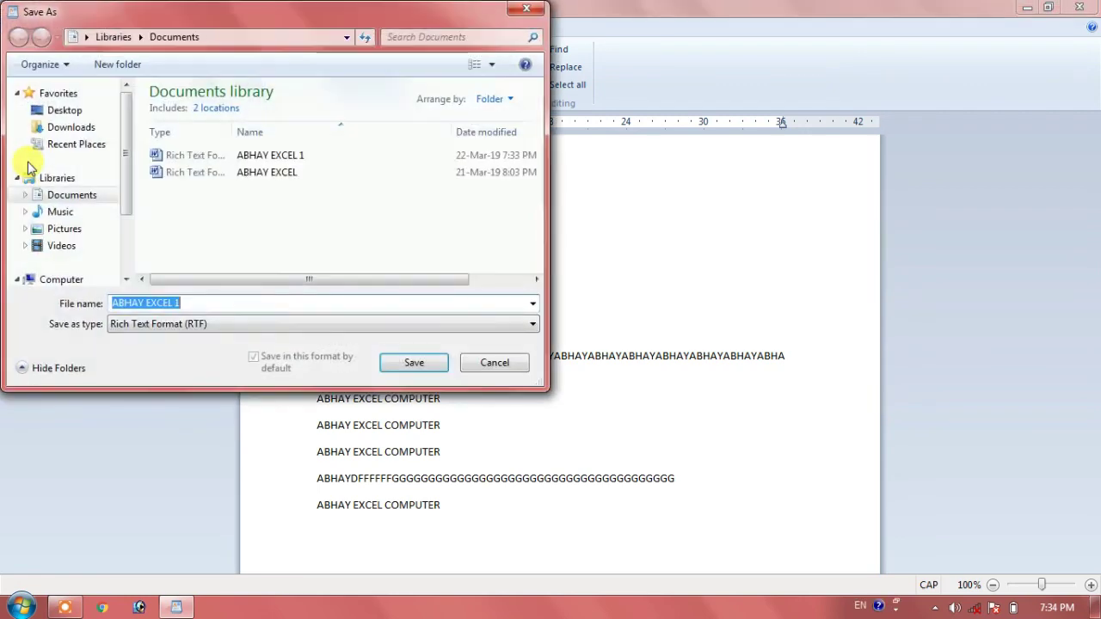
click(197, 307)
text(2)
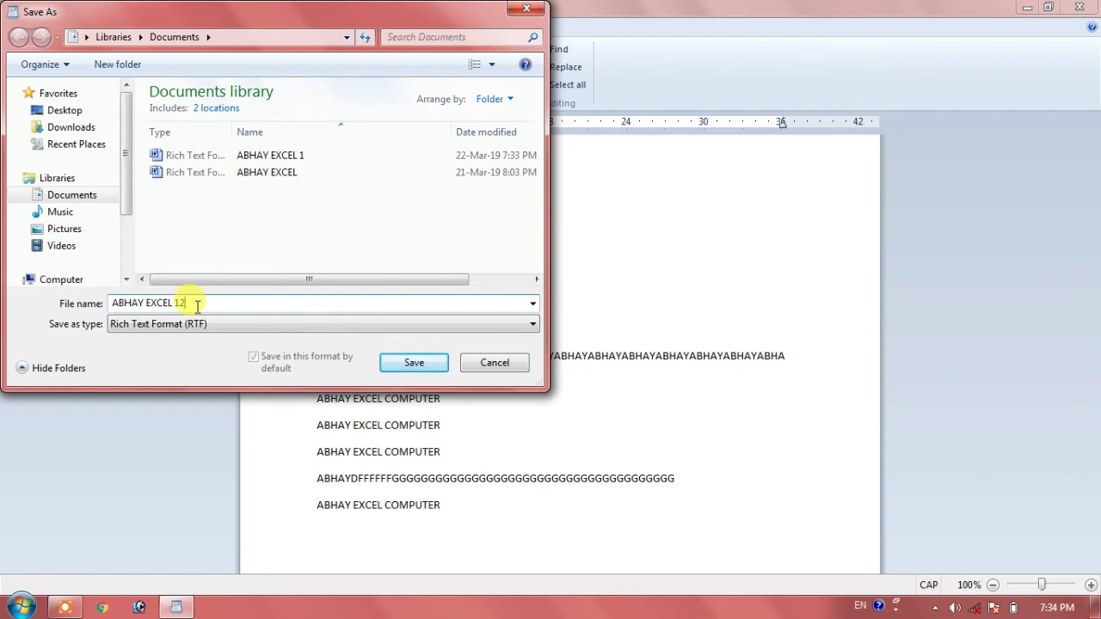
click(416, 360)
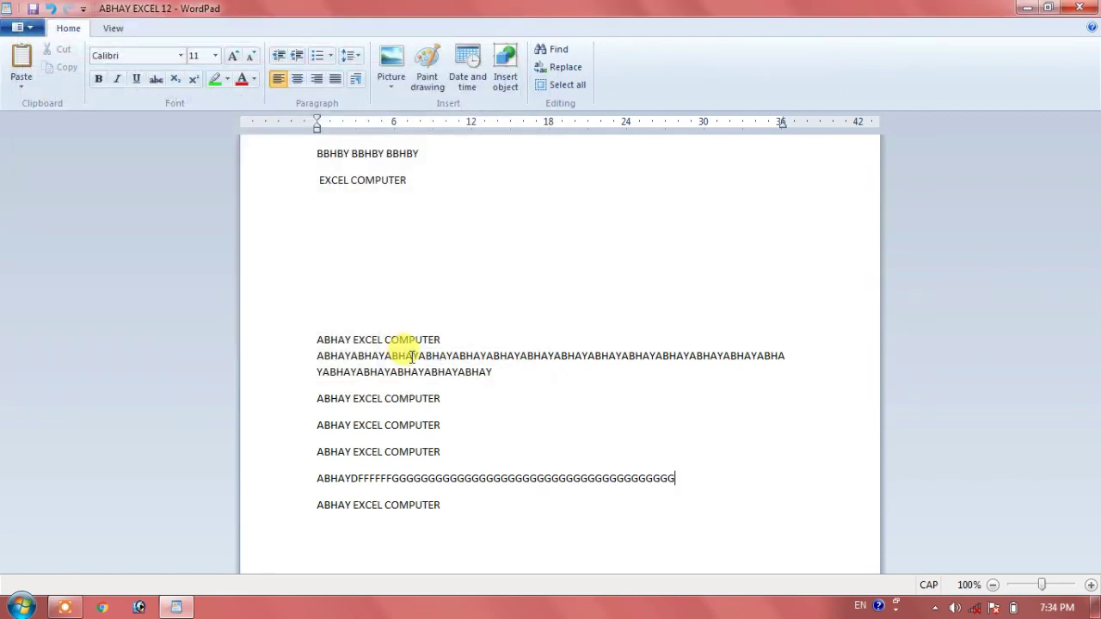
click(12, 29)
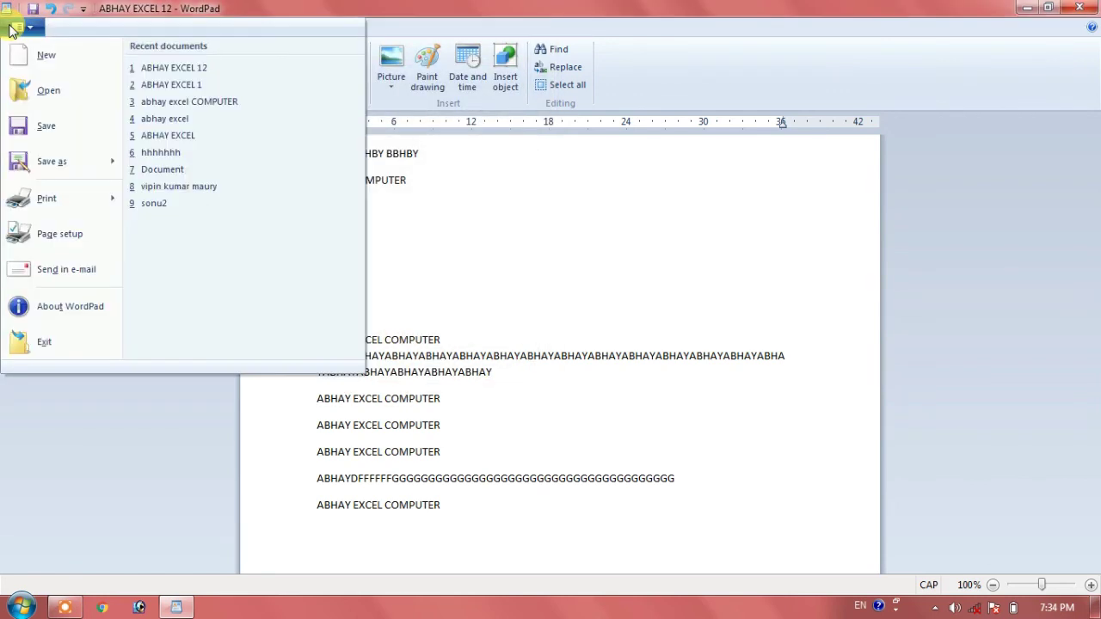
Step: Reopen the original ABHAY EXCEL 1 document from the Documents folder
click(26, 91)
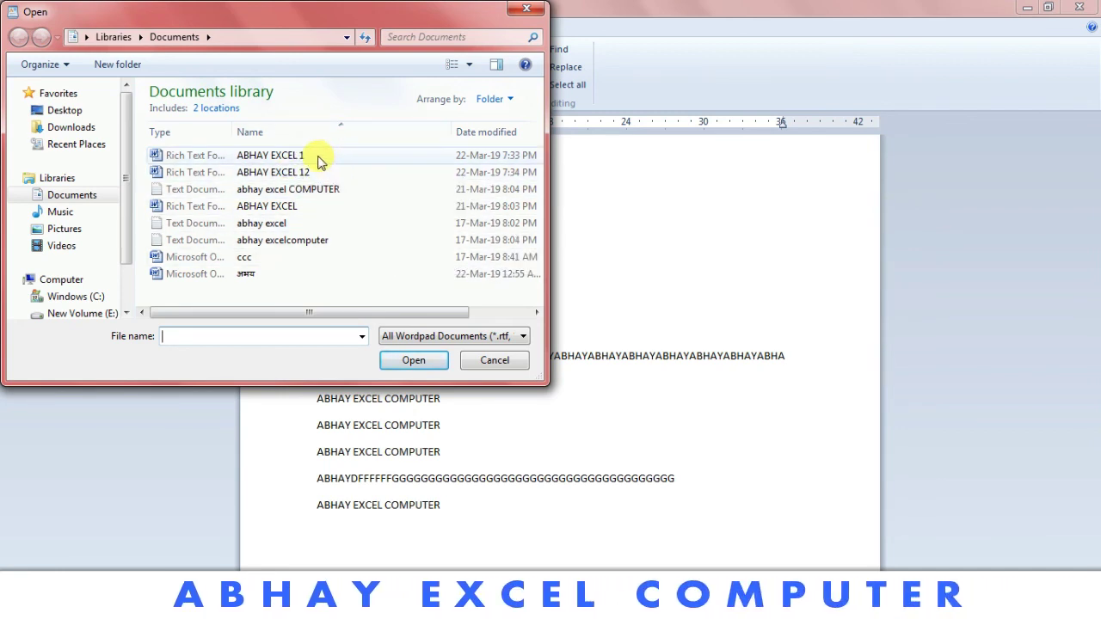
click(317, 158)
click(407, 358)
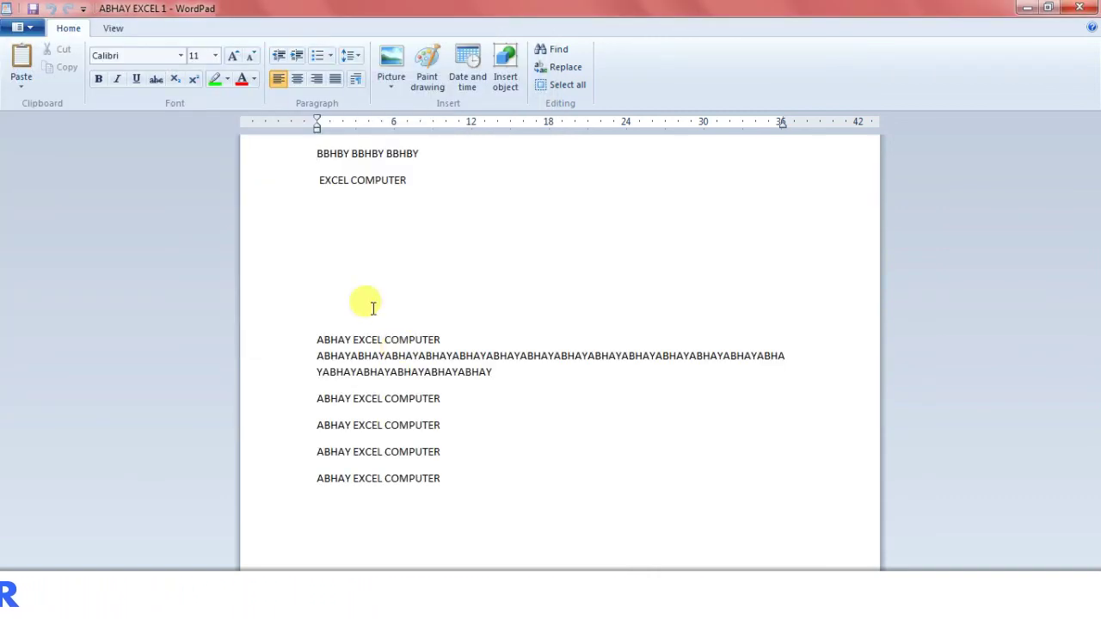
click(22, 27)
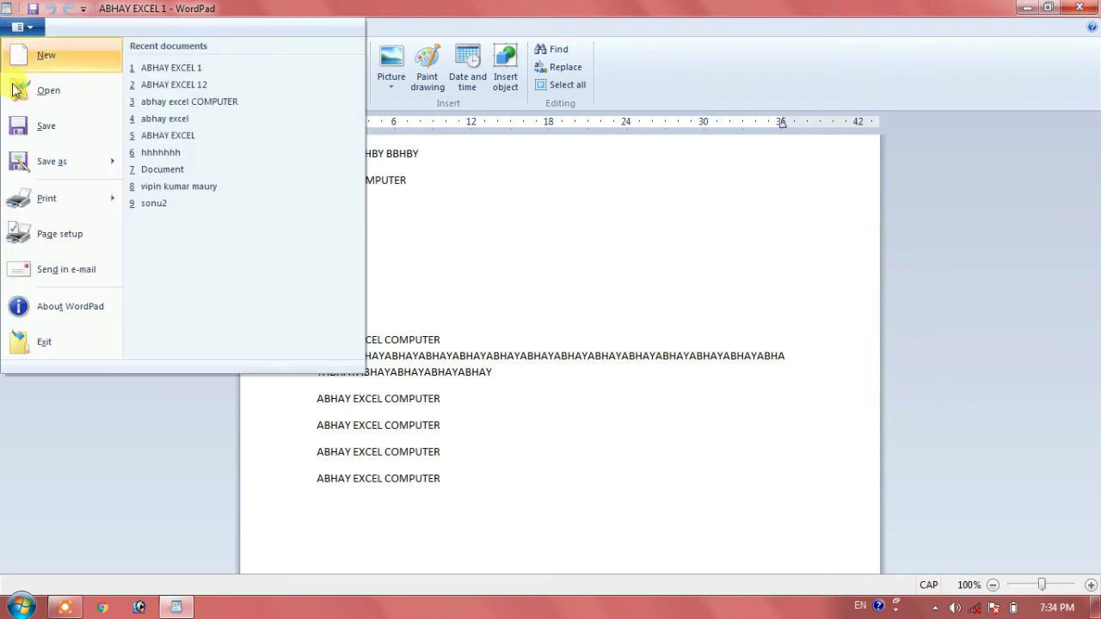
click(33, 199)
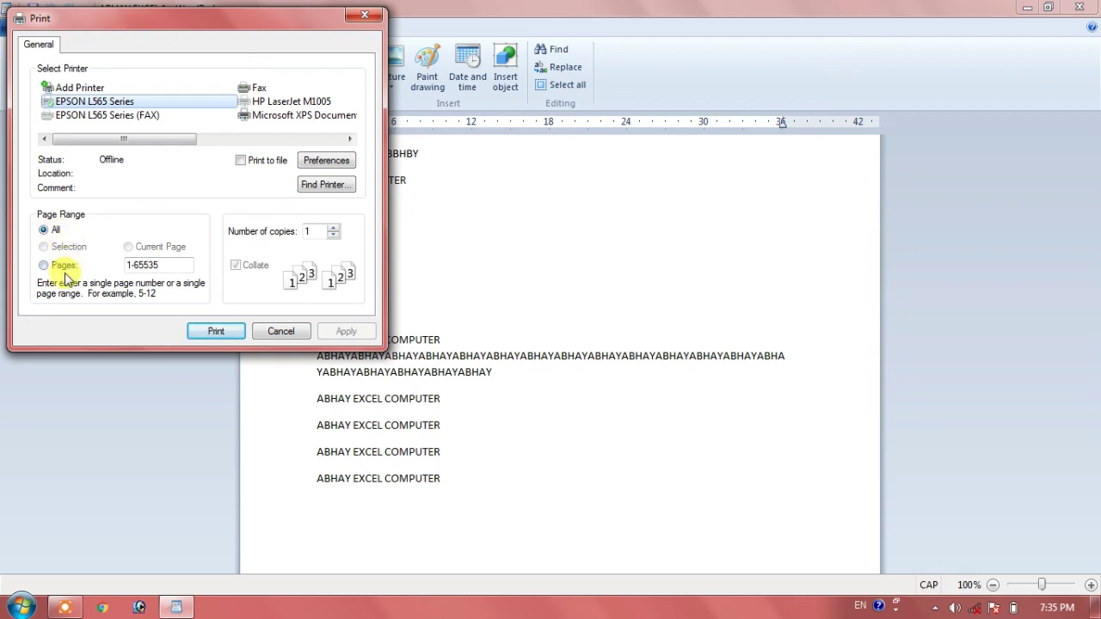
click(64, 267)
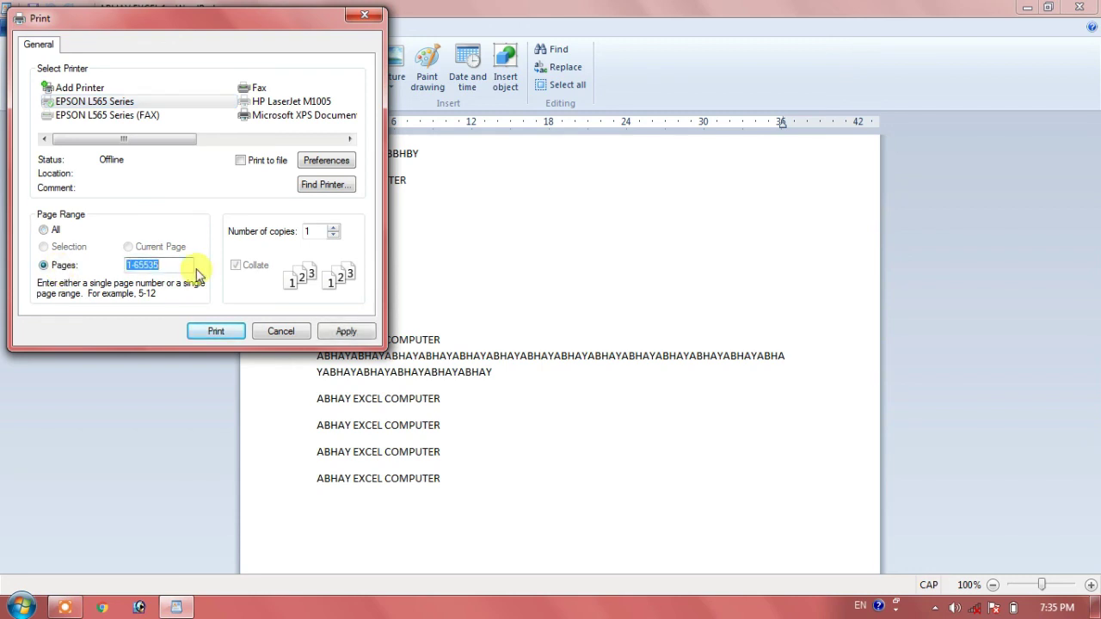
key(BackSpace)
text(1)
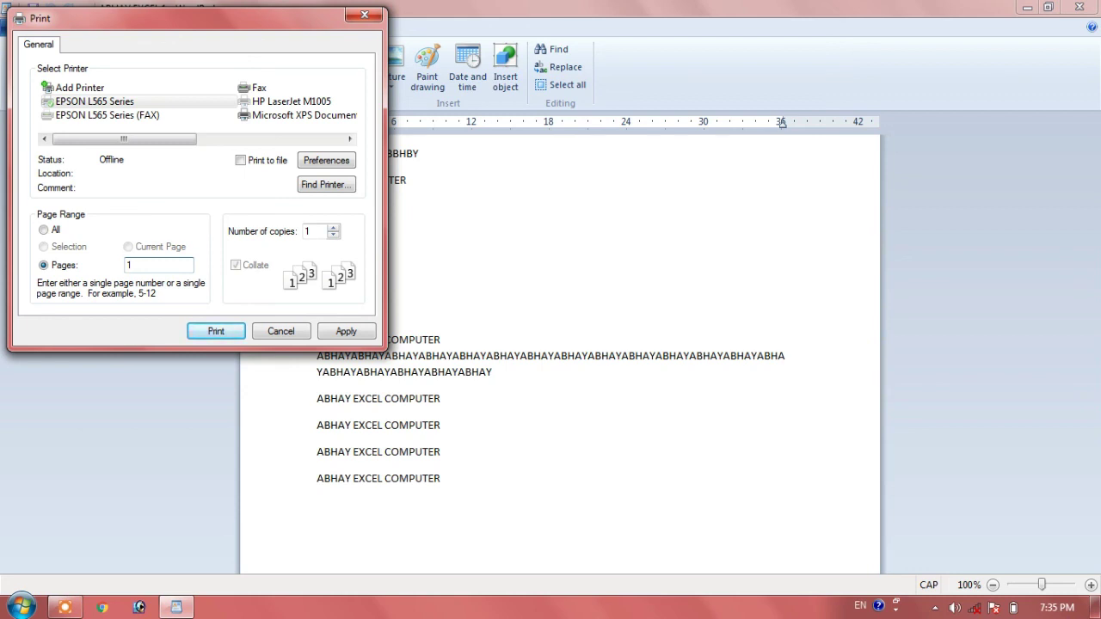
click(315, 230)
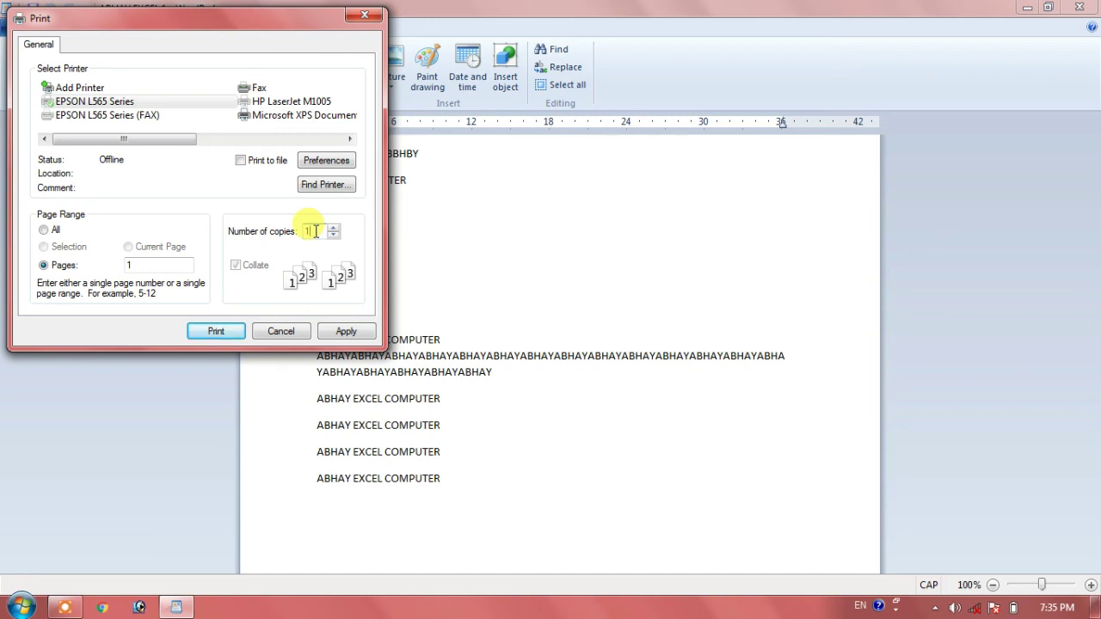
text(0)
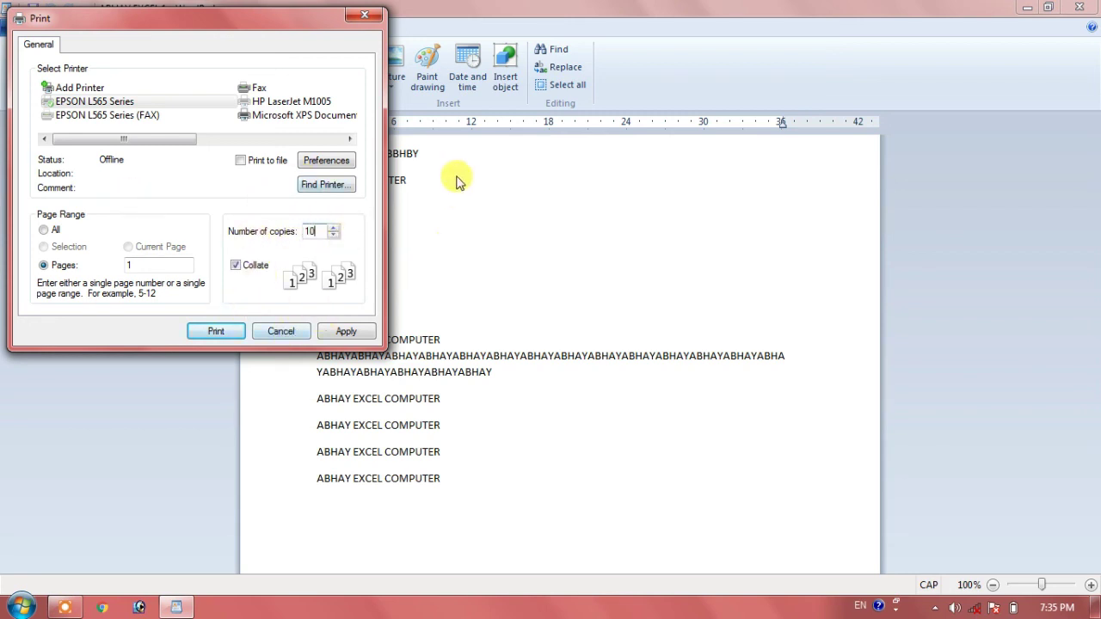
click(270, 334)
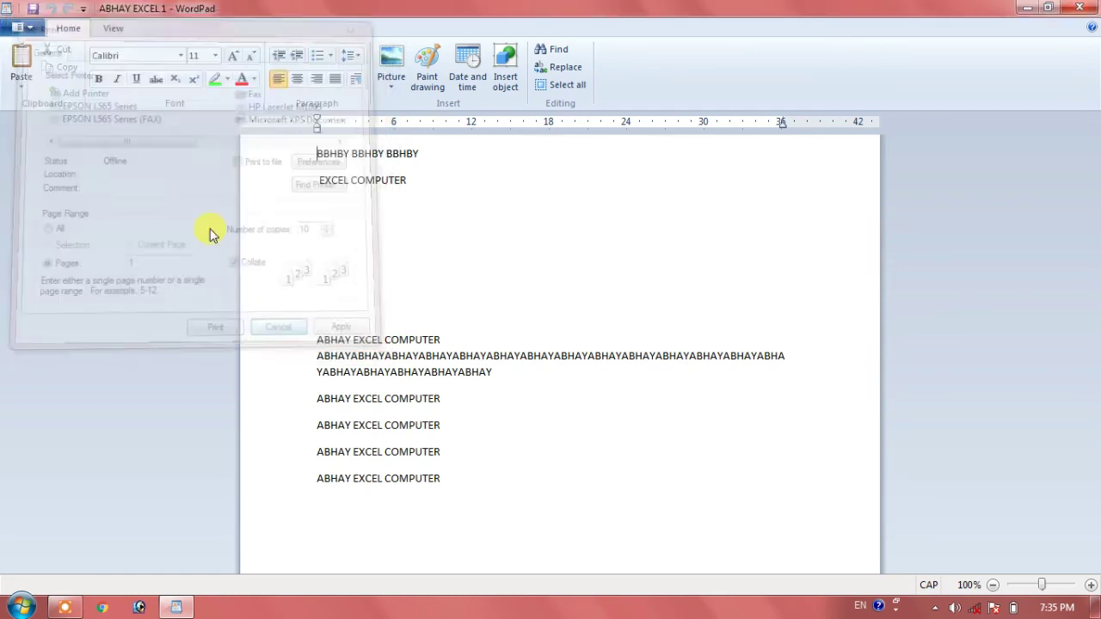
Step: In Page Setup, change the paper size to Envelope C6 114 x 162 mm
click(21, 31)
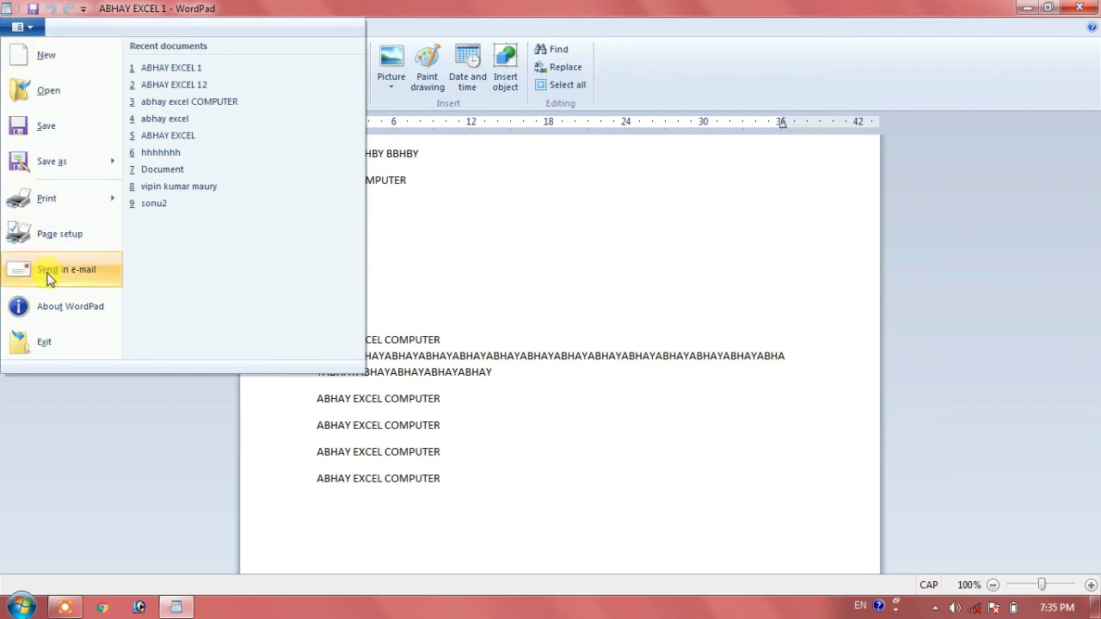
click(49, 237)
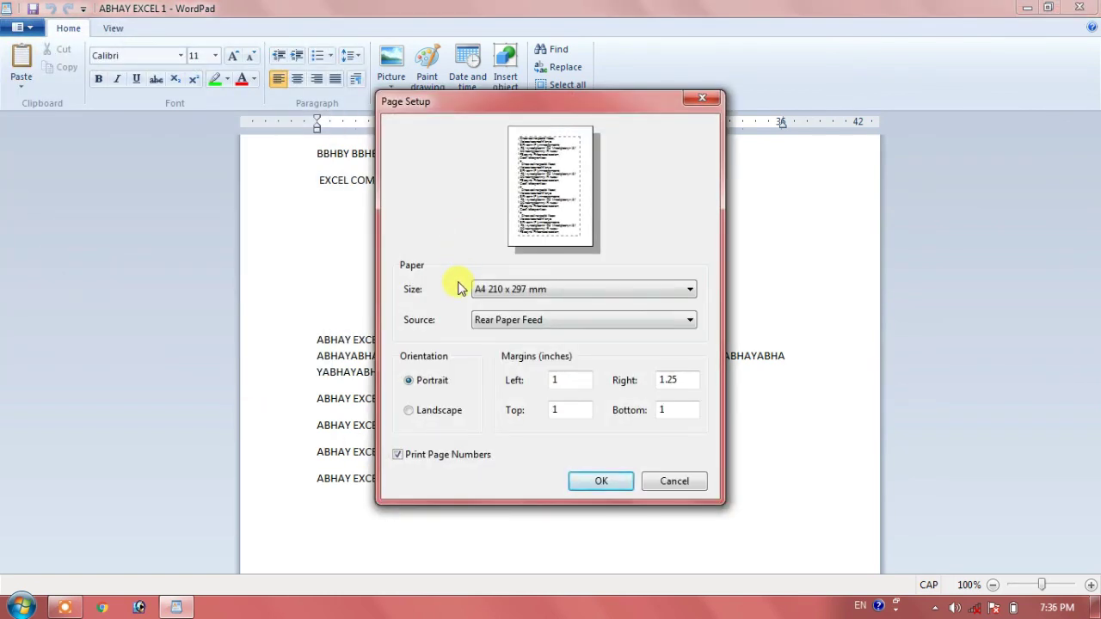
click(491, 290)
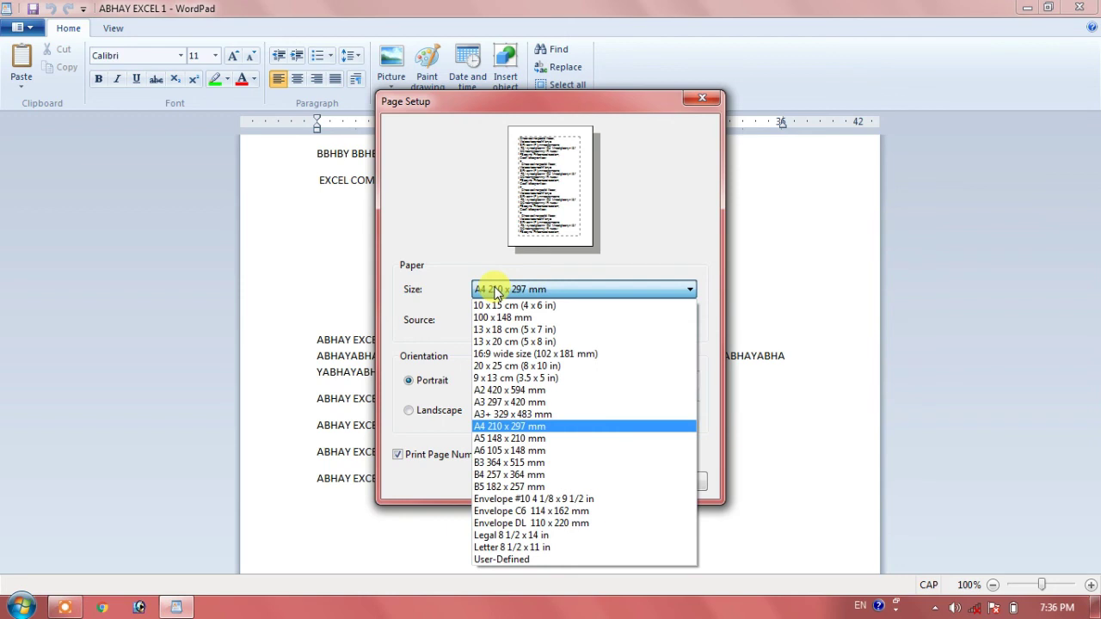
click(514, 426)
click(499, 289)
click(503, 511)
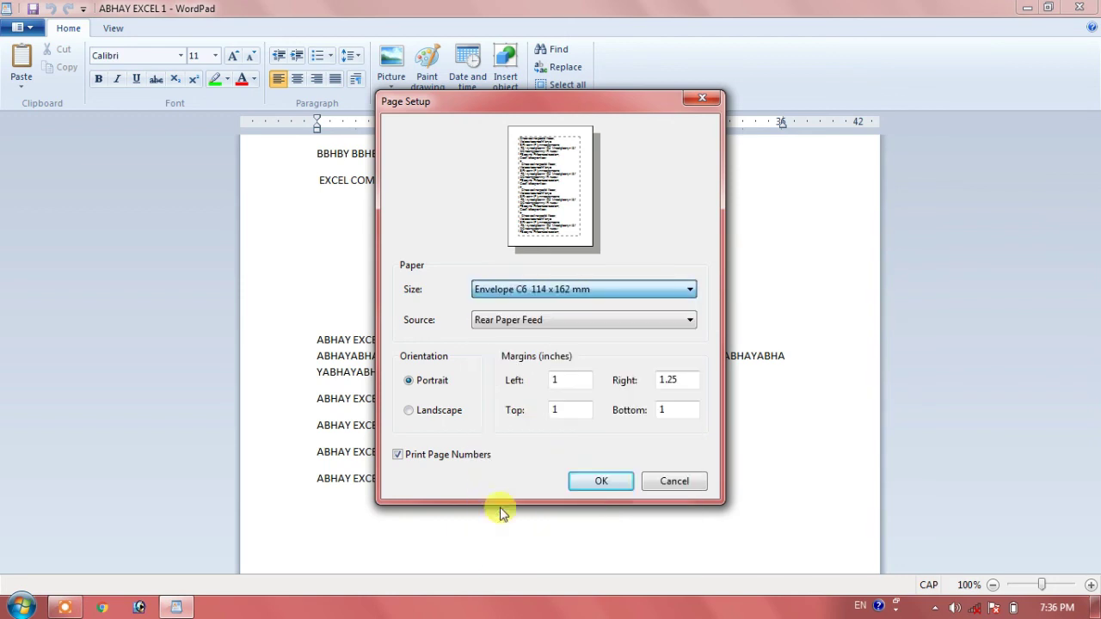
Step: Set the left margin to 0.116 and the right margin to 1, then apply
click(561, 381)
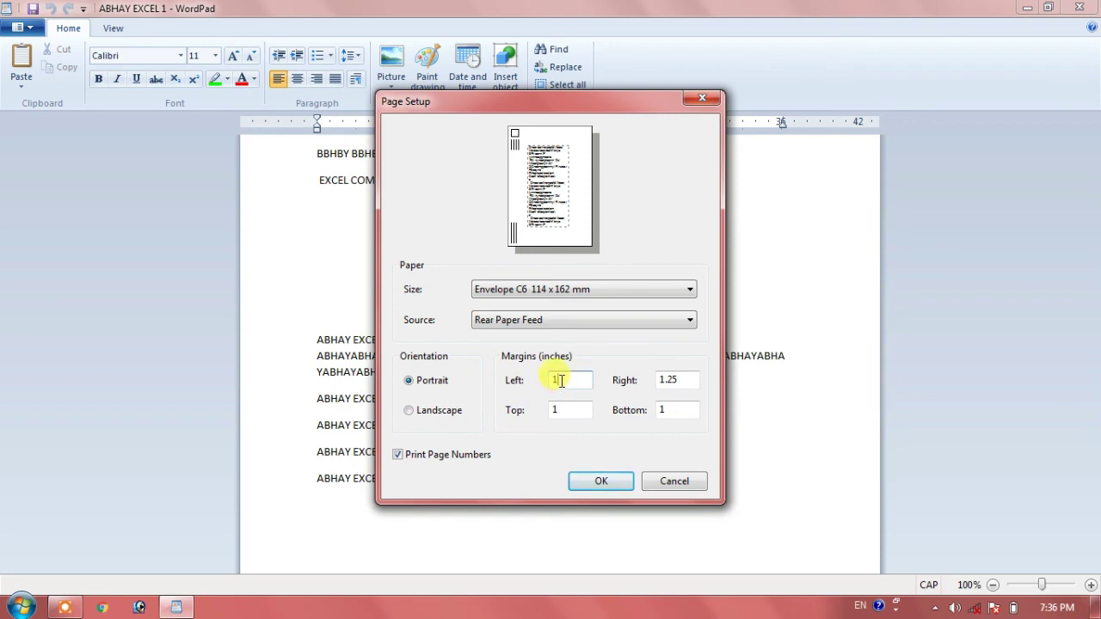
key(BackSpace)
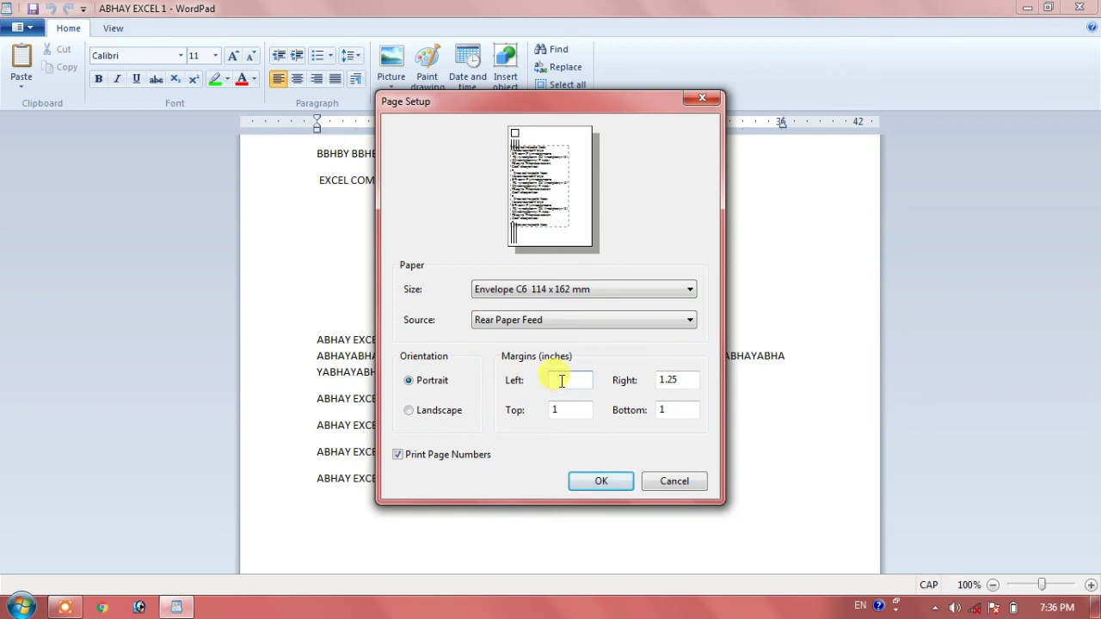
text(5)
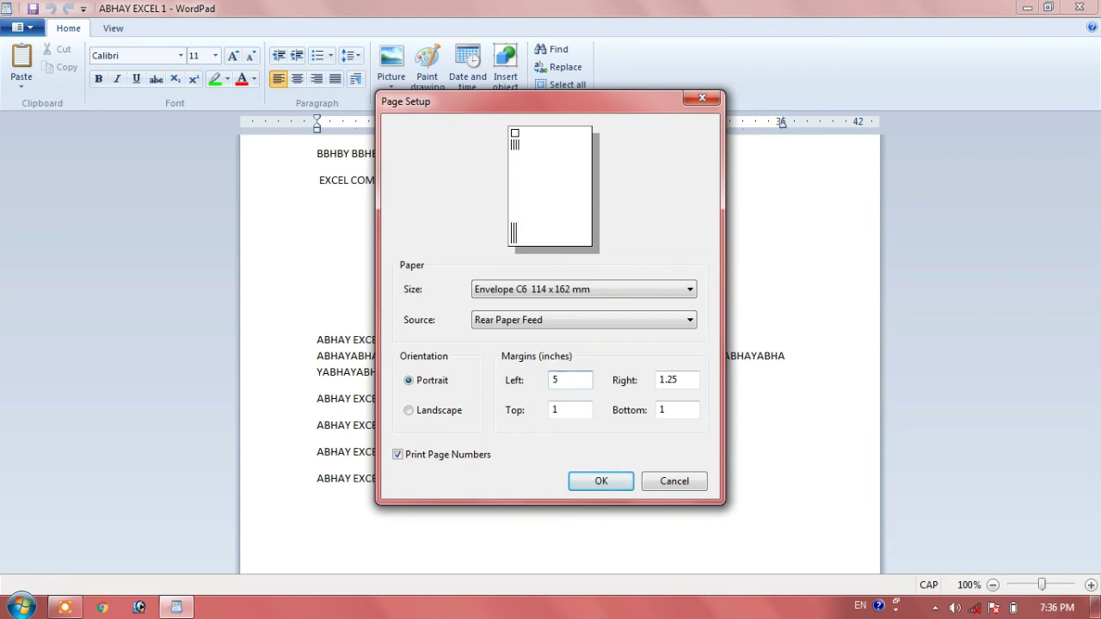
key(BackSpace)
text(4)
key(BackSpace)
text(3)
key(BackSpace)
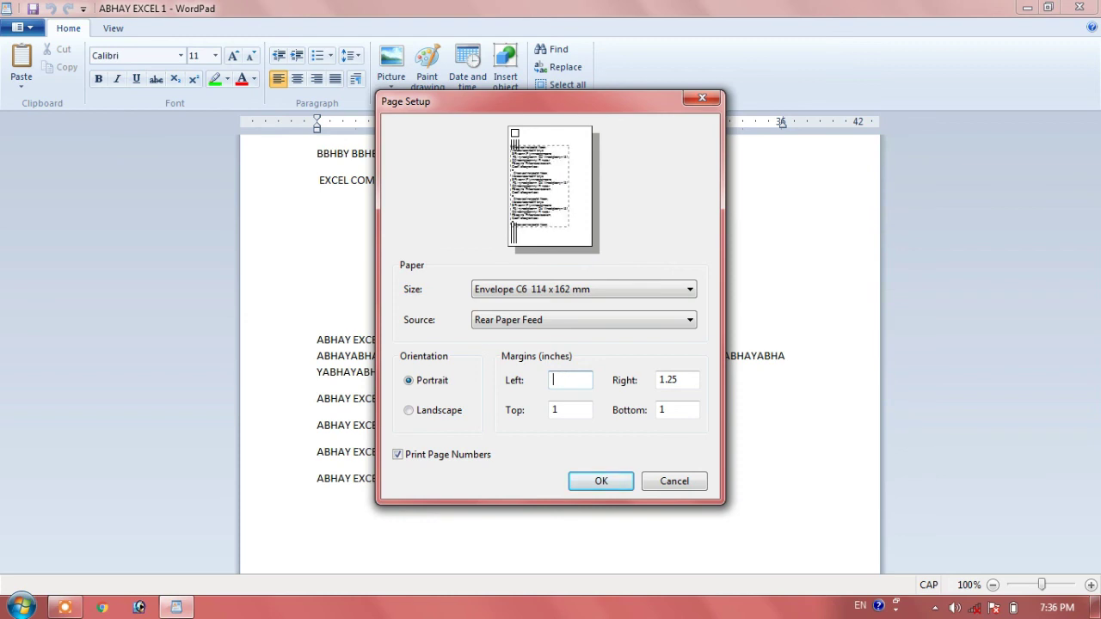
key(BackSpace)
text(0.116)
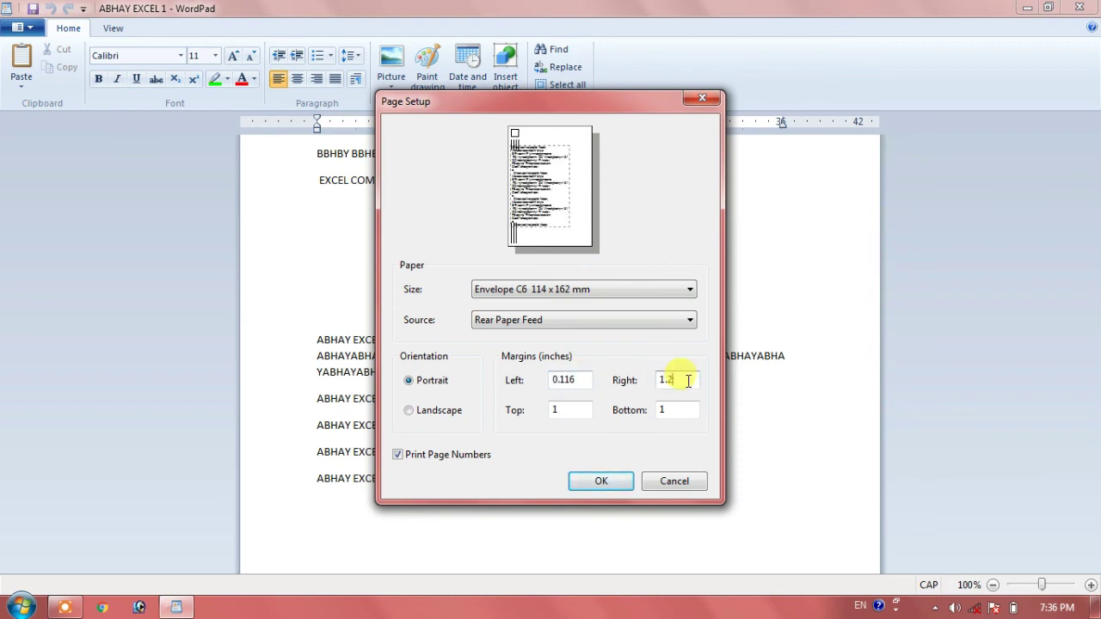
key(BackSpace)
key(BackSpace)
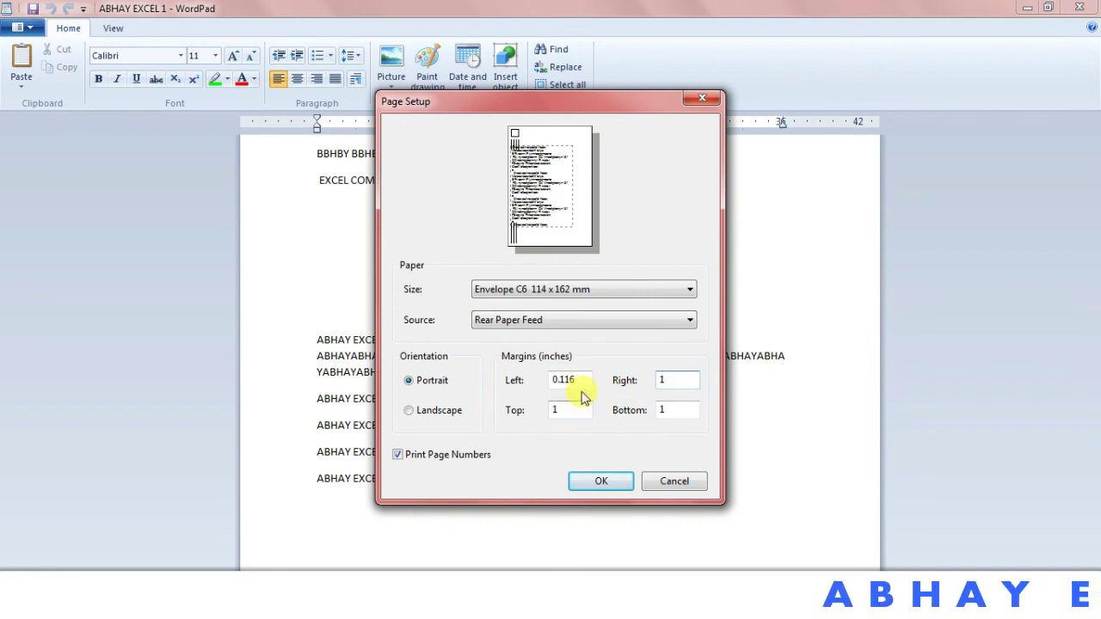
click(601, 482)
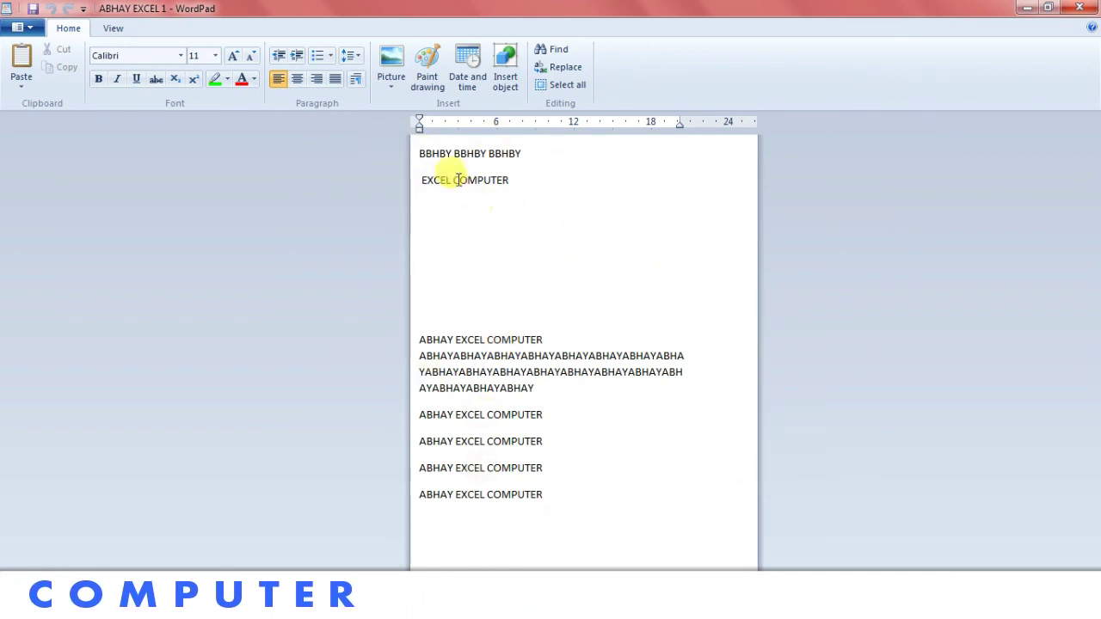
Step: Select the document text, view the About WordPad information, then exit WordPad
drag(423, 147, 607, 528)
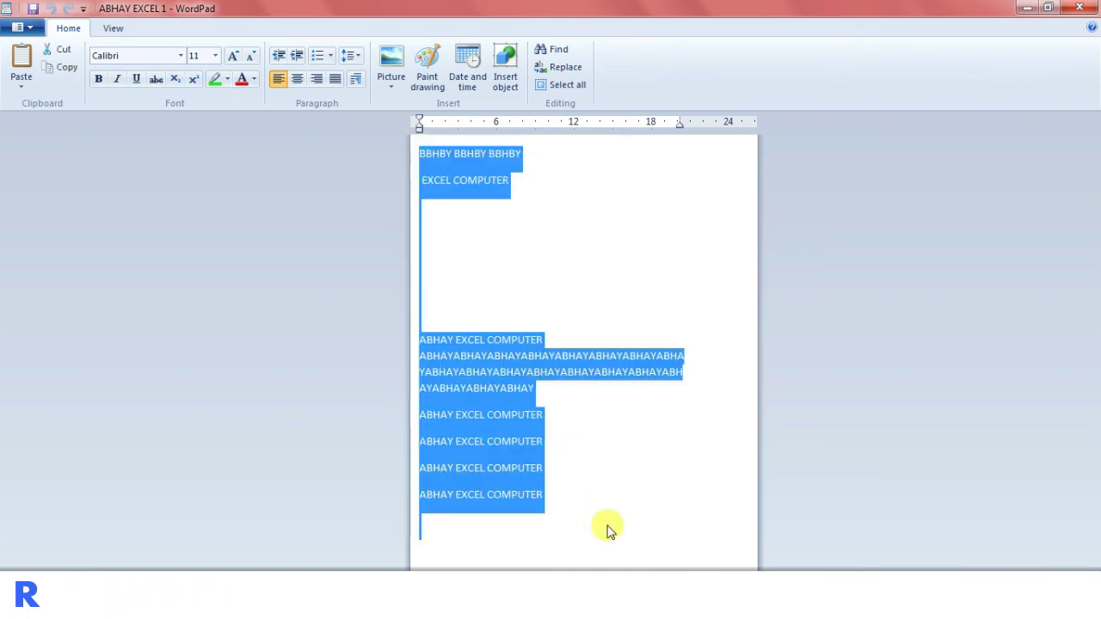
click(594, 230)
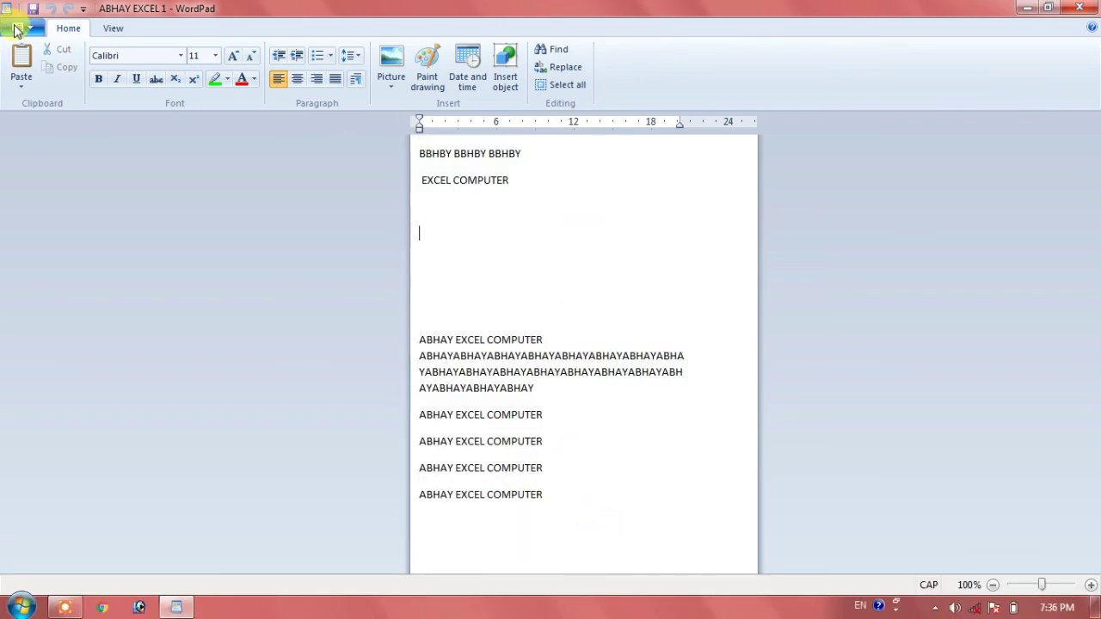
click(20, 27)
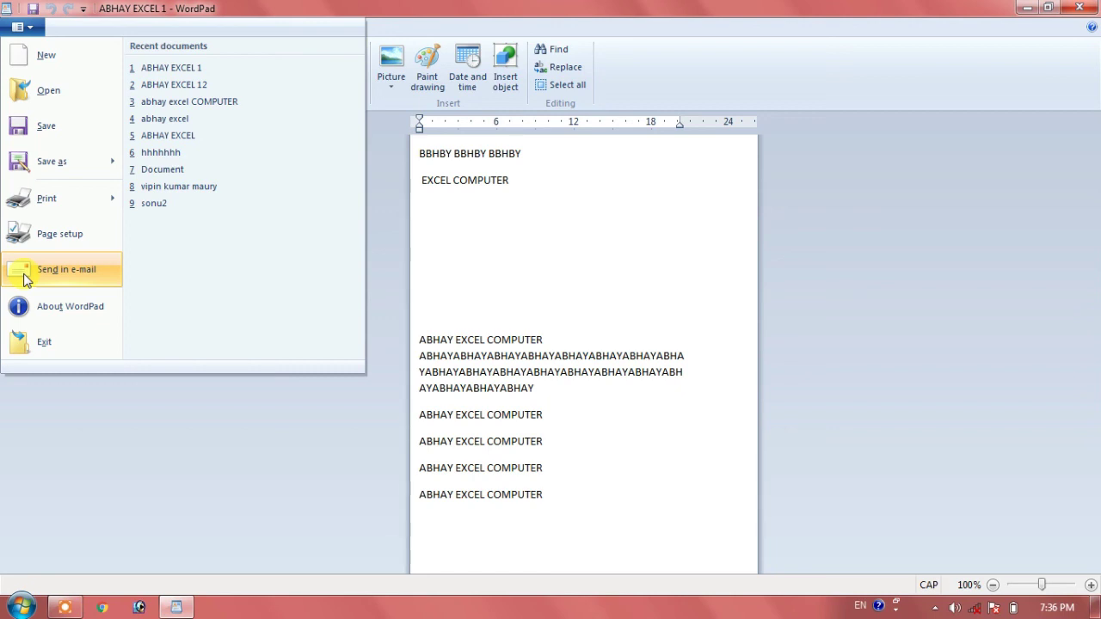
click(40, 319)
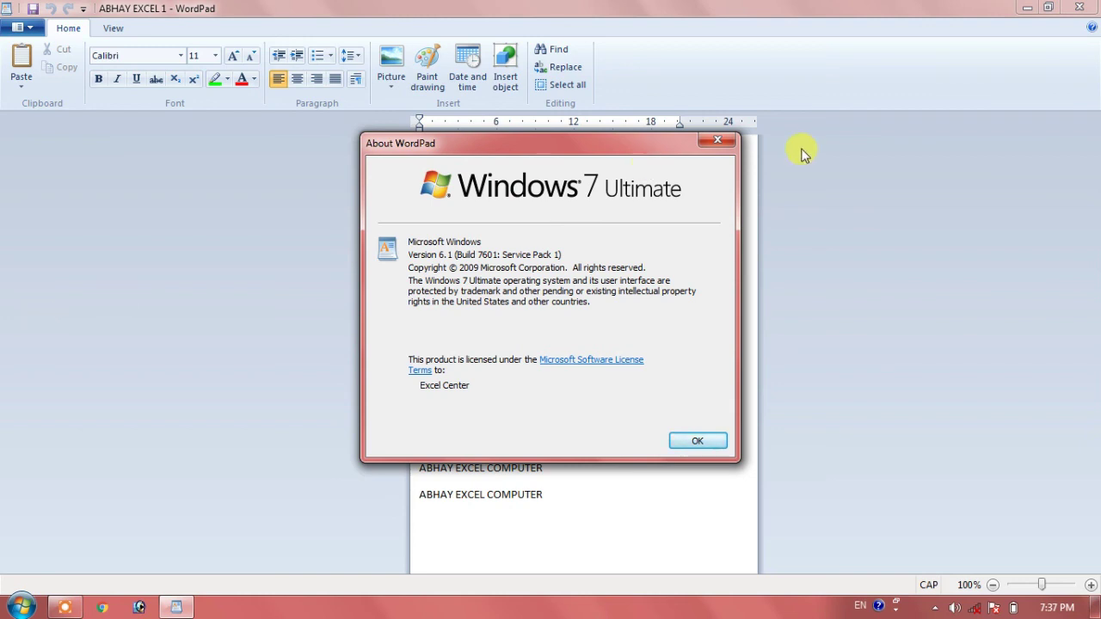
click(721, 140)
click(19, 28)
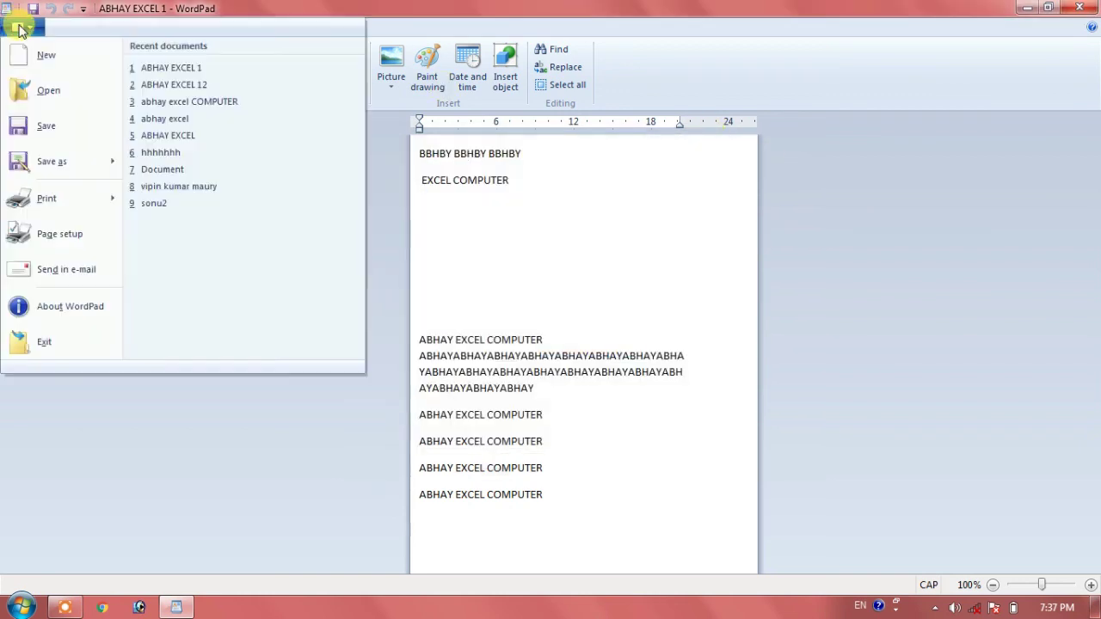
click(33, 342)
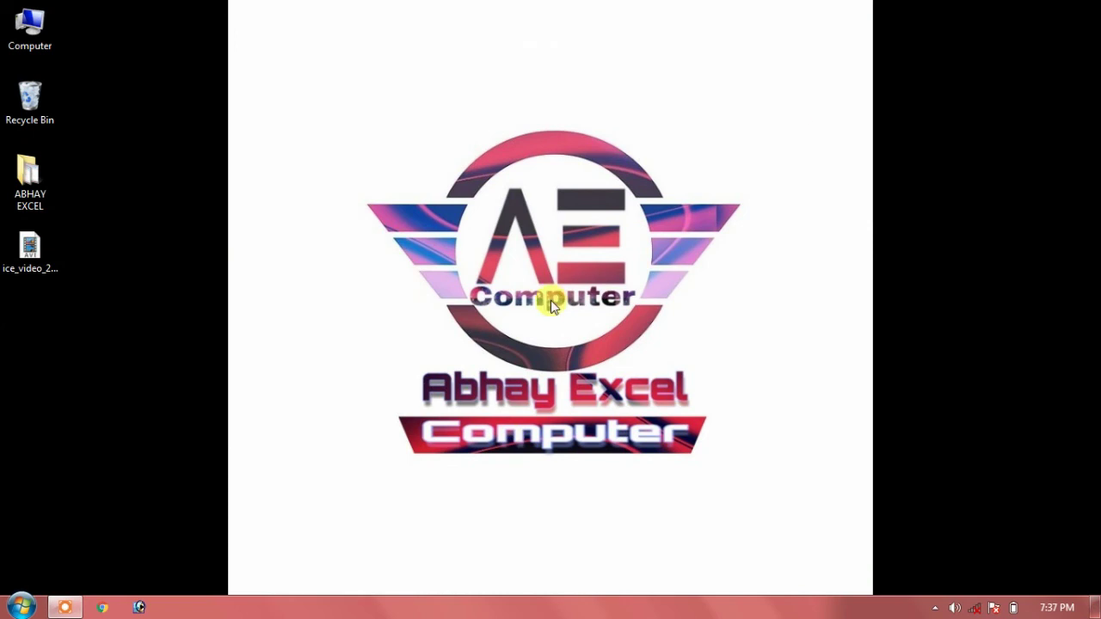